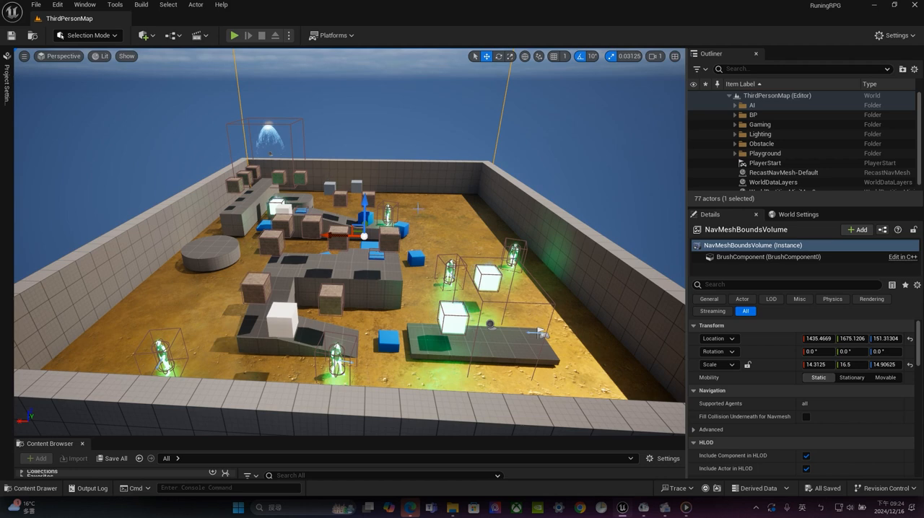
Review the AI, BP, Gaming and Lighting folders, hiding and reshowing BP and Lighting to see what each contributes to the level
{"action": "left_click_drag", "start_coordinate": [418, 209], "coordinate": [260, 214], "text": "alt"}
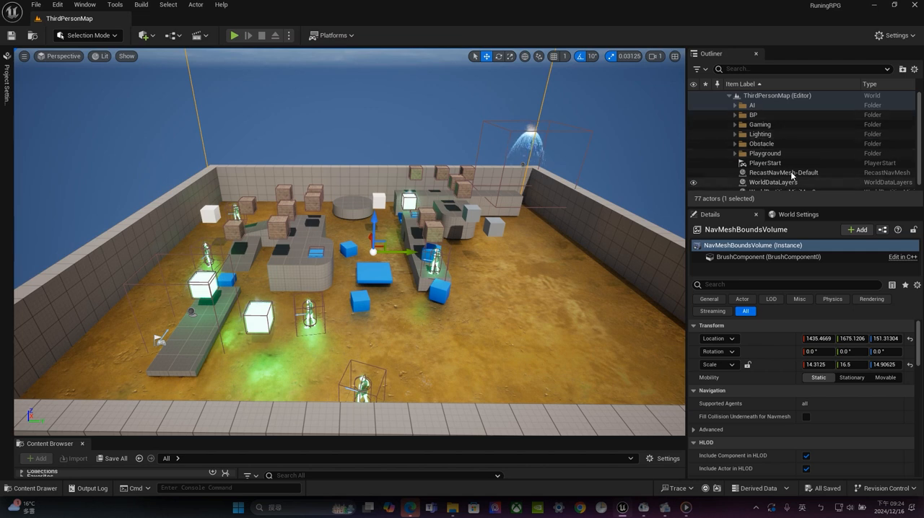
{"action": "left_click", "coordinate": [756, 109]}
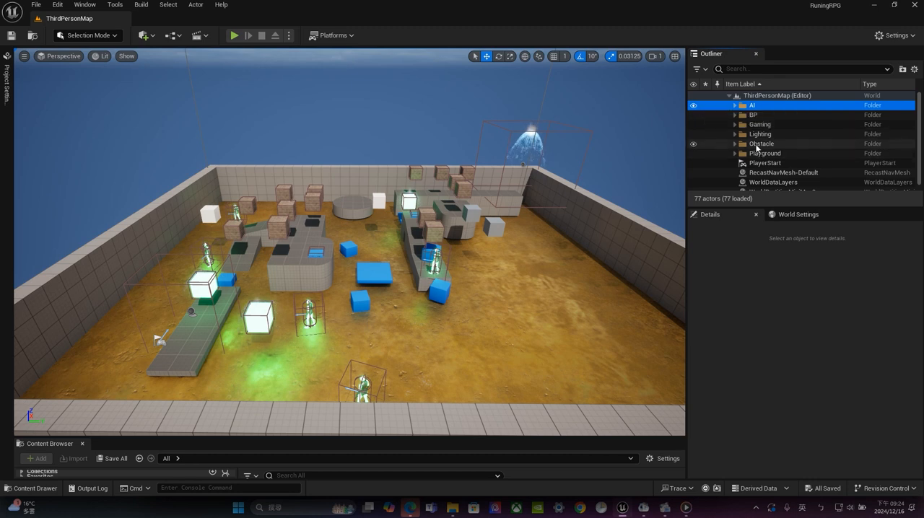
{"action": "left_click", "coordinate": [693, 115]}
{"action": "left_click", "coordinate": [693, 115]}
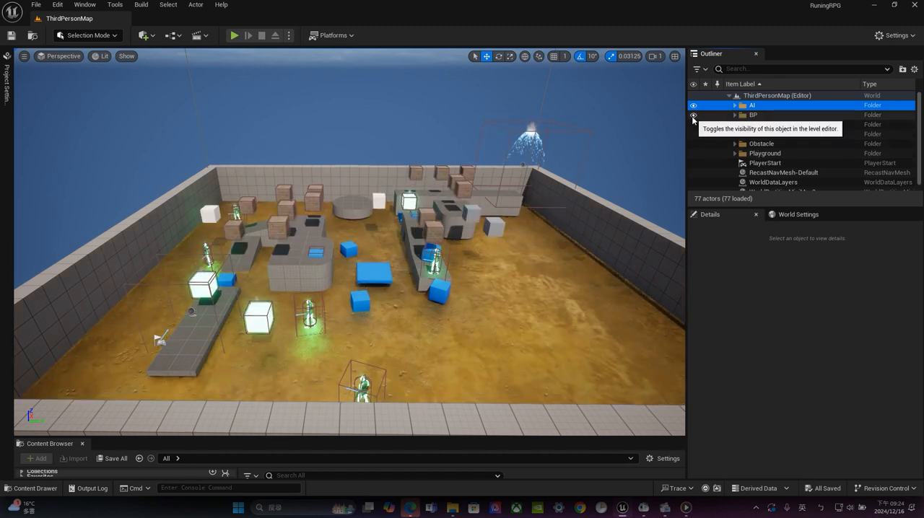
{"action": "left_click", "coordinate": [693, 116]}
{"action": "left_click", "coordinate": [693, 115]}
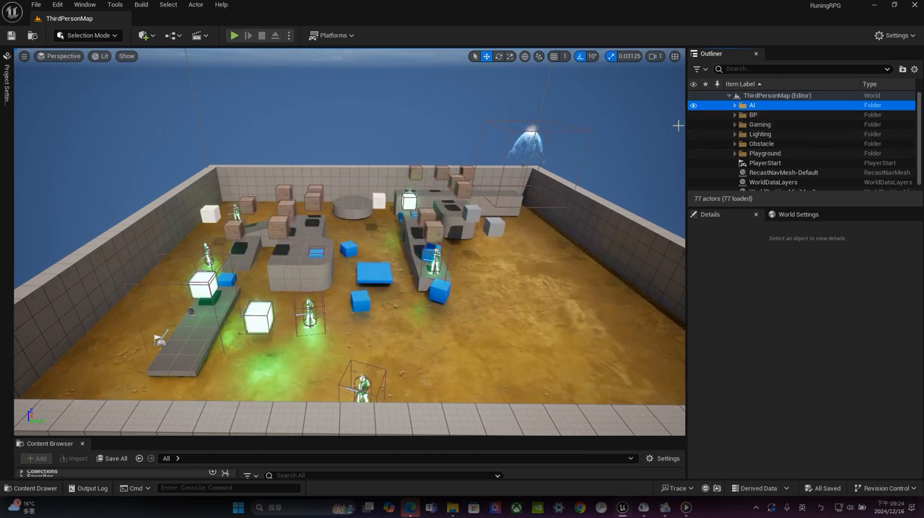
{"action": "left_click", "coordinate": [736, 125]}
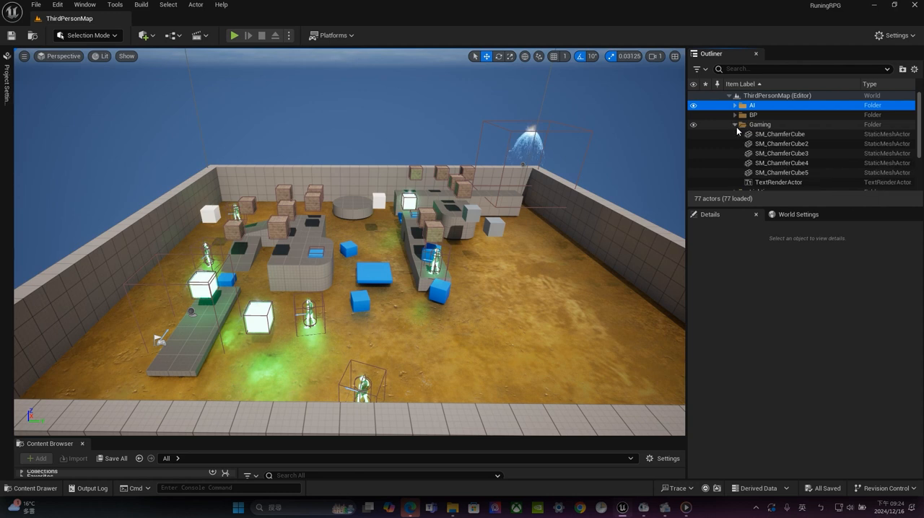
{"action": "left_click", "coordinate": [735, 125]}
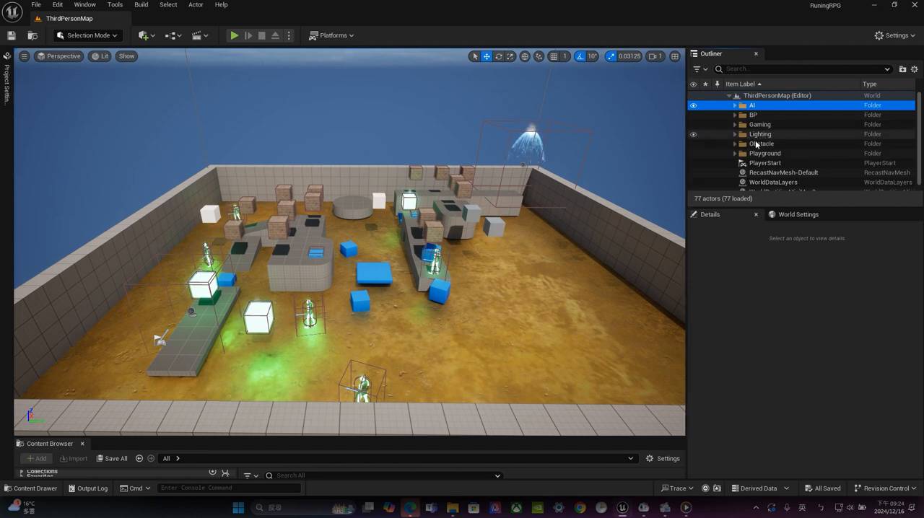
{"action": "left_click", "coordinate": [694, 136]}
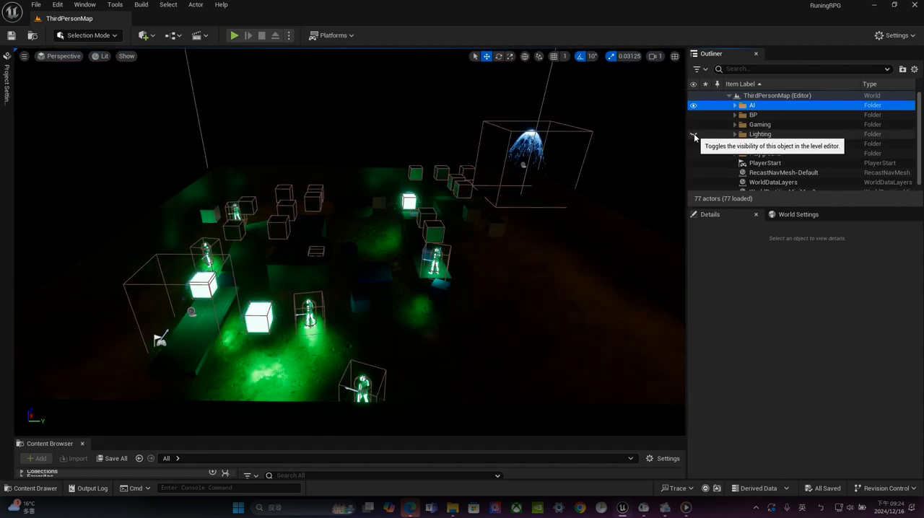
{"action": "left_click", "coordinate": [695, 136]}
Expand the Lighting folder in a taller Outliner and go through its actors from DirectionalLight down to SM_SkySphere
{"action": "left_click", "coordinate": [735, 134]}
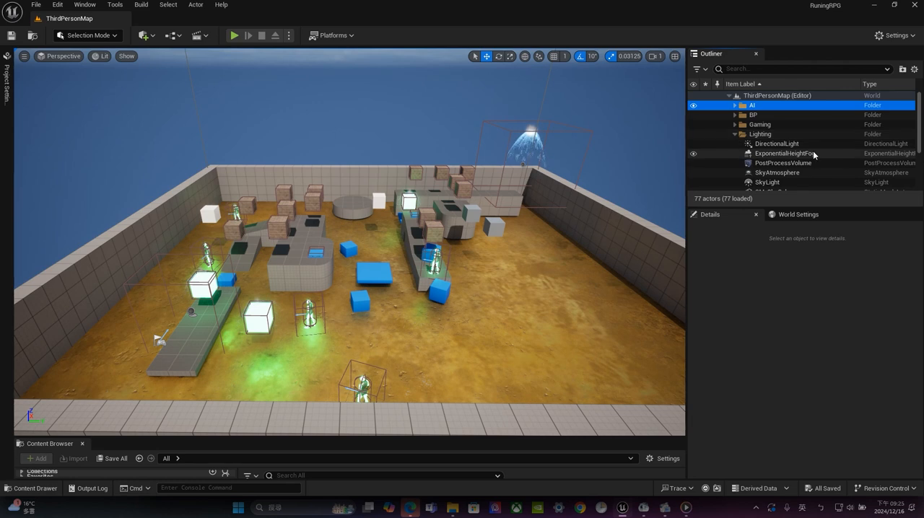
{"action": "scroll", "coordinate": [809, 153], "scroll_direction": "down", "scroll_amount": 2}
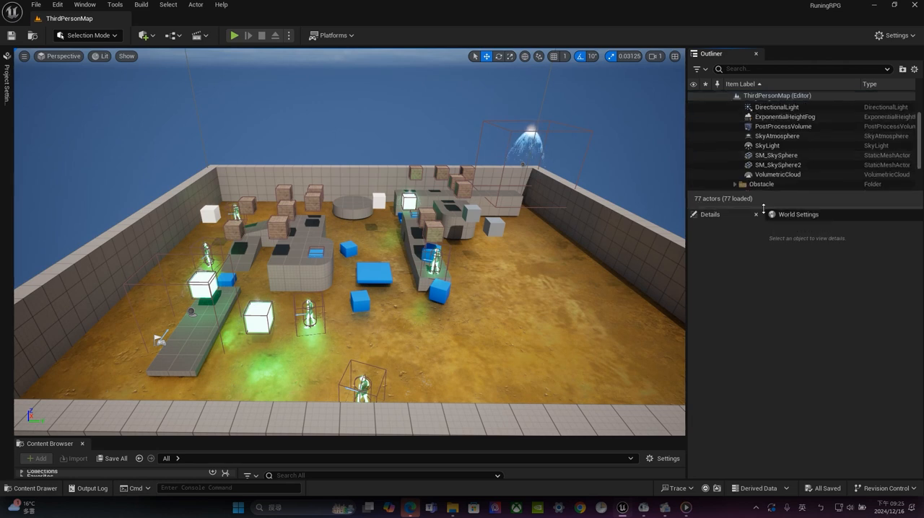
{"action": "left_click_drag", "start_coordinate": [763, 207], "coordinate": [763, 359]}
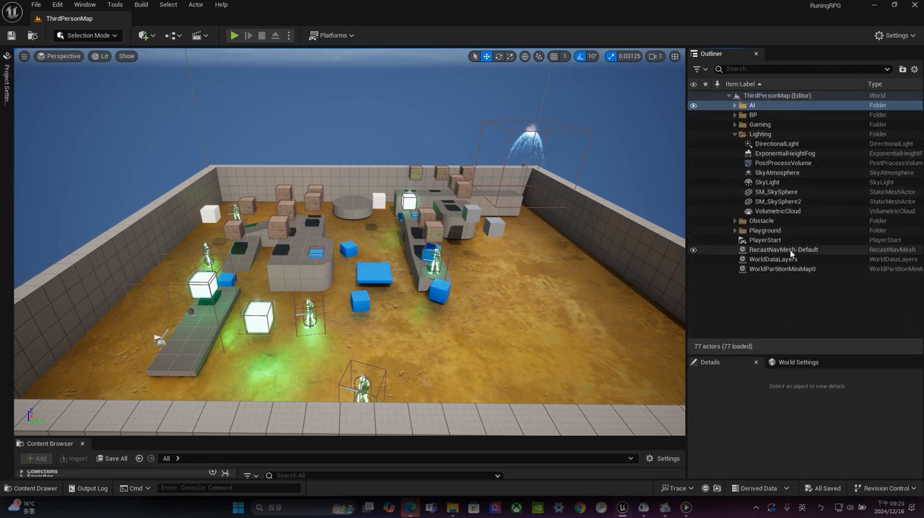
{"action": "left_click", "coordinate": [776, 144]}
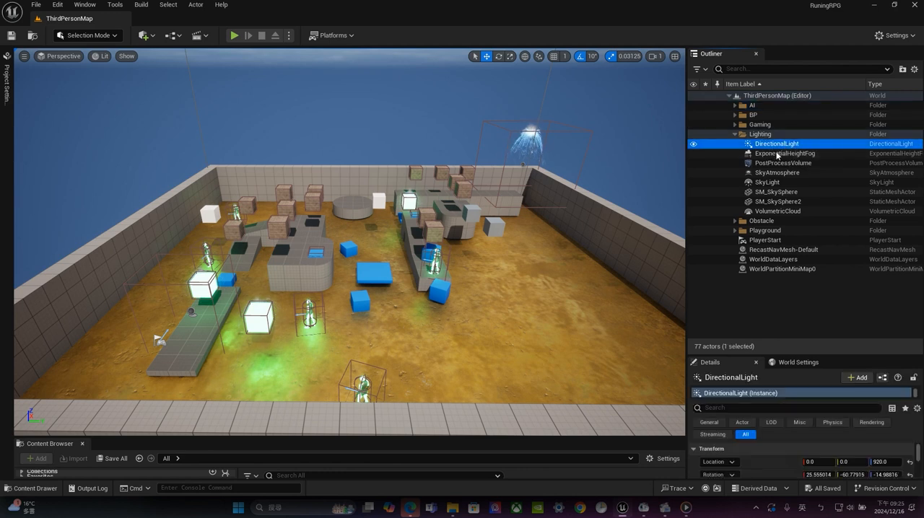
{"action": "left_click", "coordinate": [777, 154]}
{"action": "left_click", "coordinate": [778, 145]}
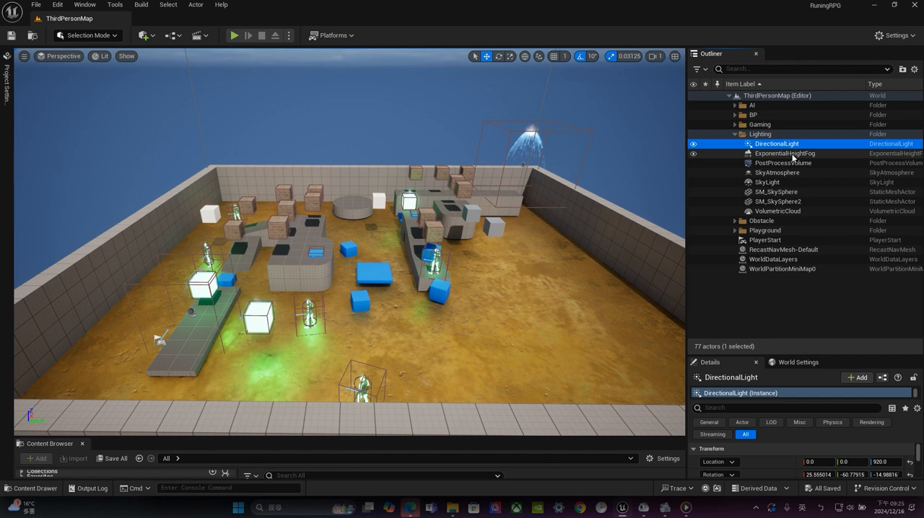
{"action": "left_click", "coordinate": [792, 154]}
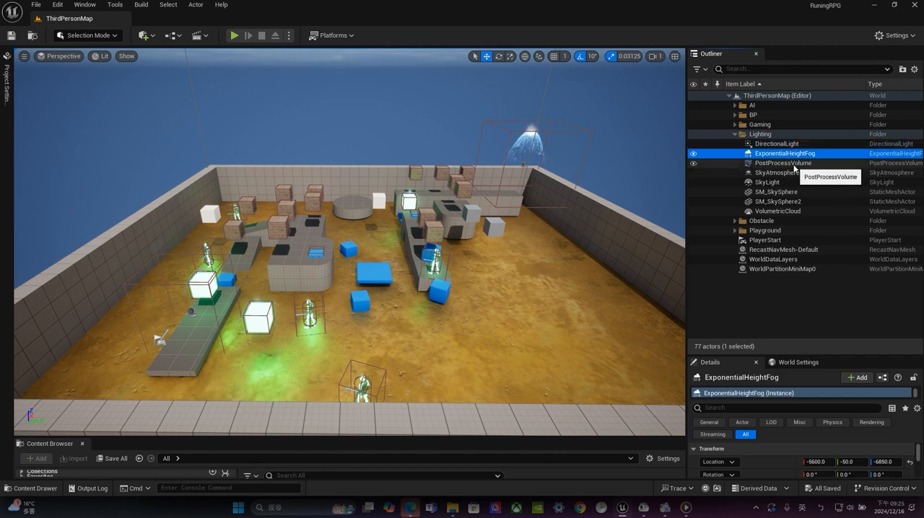
{"action": "left_click", "coordinate": [794, 164]}
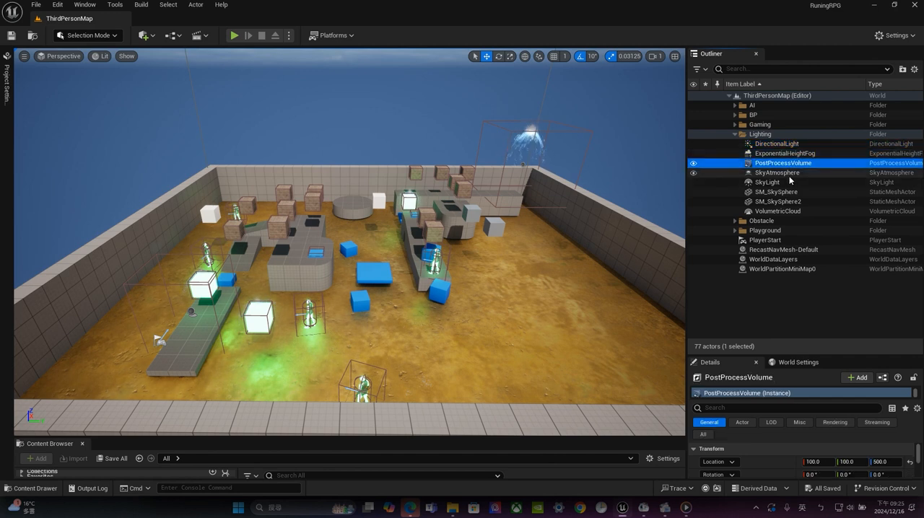
{"action": "left_click", "coordinate": [790, 173]}
{"action": "left_click", "coordinate": [787, 183]}
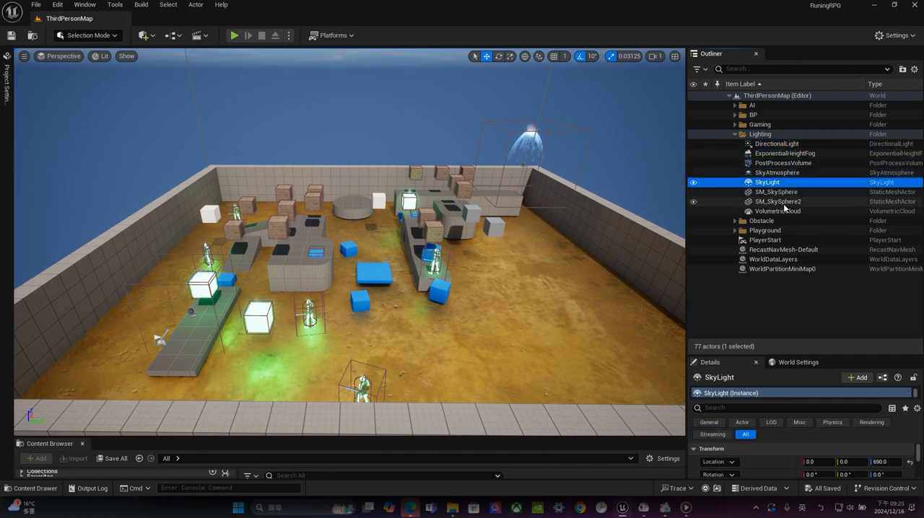
{"action": "left_click", "coordinate": [790, 193]}
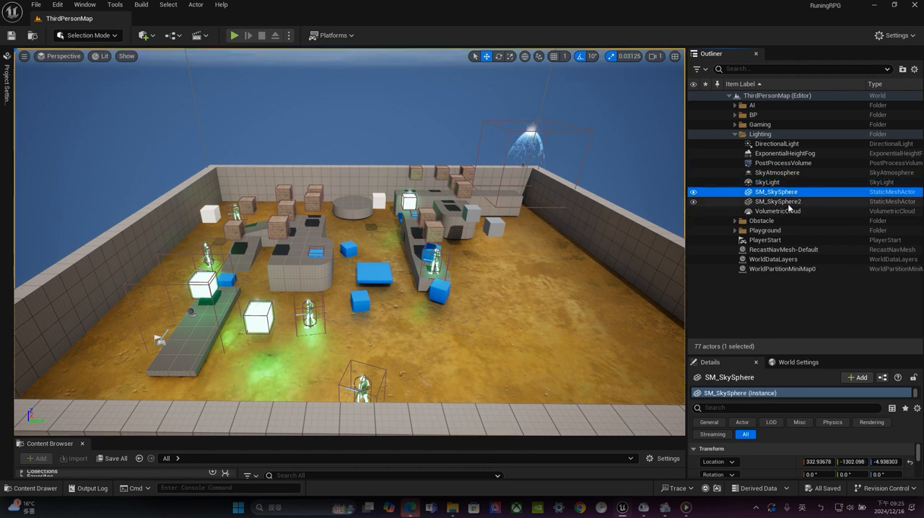
Delete the SM_SkySphere2 actor from the Lighting folder and select VolumetricCloud
{"action": "left_click", "coordinate": [781, 202]}
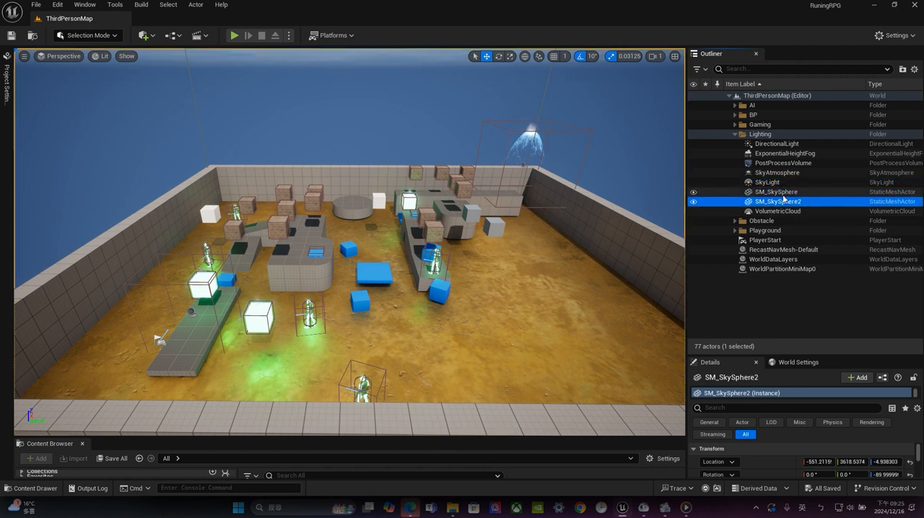
{"action": "key", "text": "Delete"}
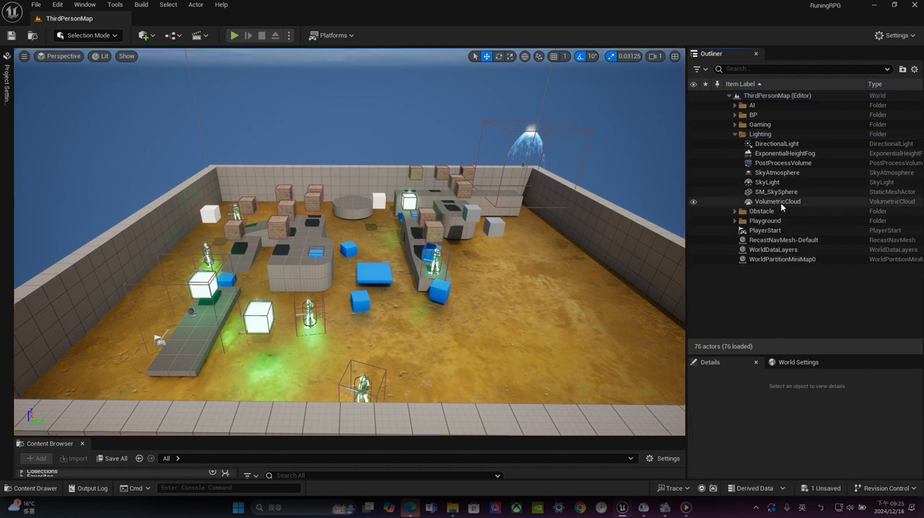
{"action": "left_click", "coordinate": [783, 202]}
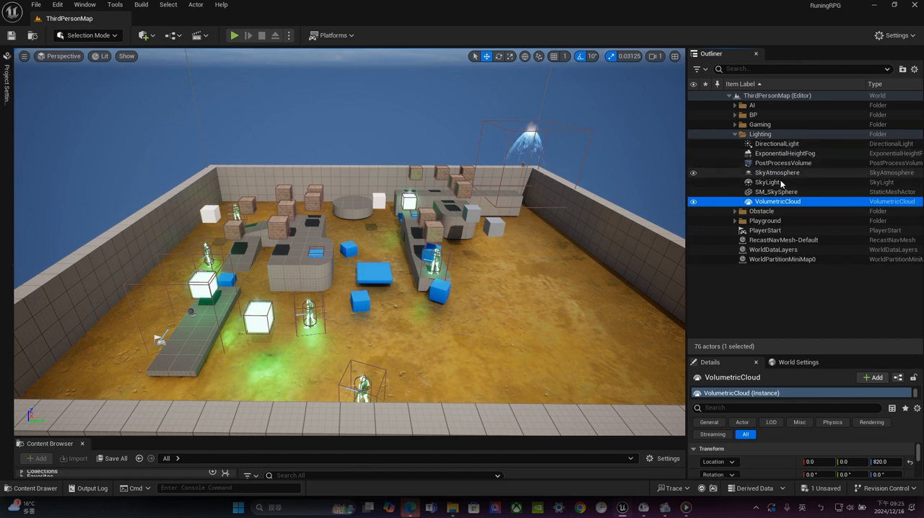
Focus the viewport on the DirectionalLight, view it from different sides, and look up the light types available for placing
{"action": "double_click", "coordinate": [776, 143]}
{"action": "right_click_drag", "start_coordinate": [563, 188], "coordinate": [632, 170]}
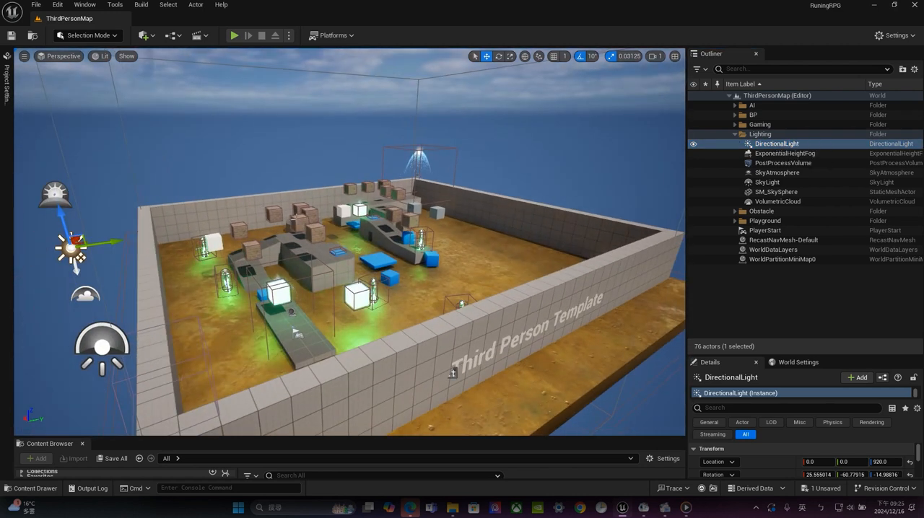
{"action": "key", "text": "a"}
{"action": "right_click_drag", "start_coordinate": [404, 230], "coordinate": [469, 235]}
{"action": "left_click_drag", "start_coordinate": [469, 235], "coordinate": [501, 250], "text": "alt"}
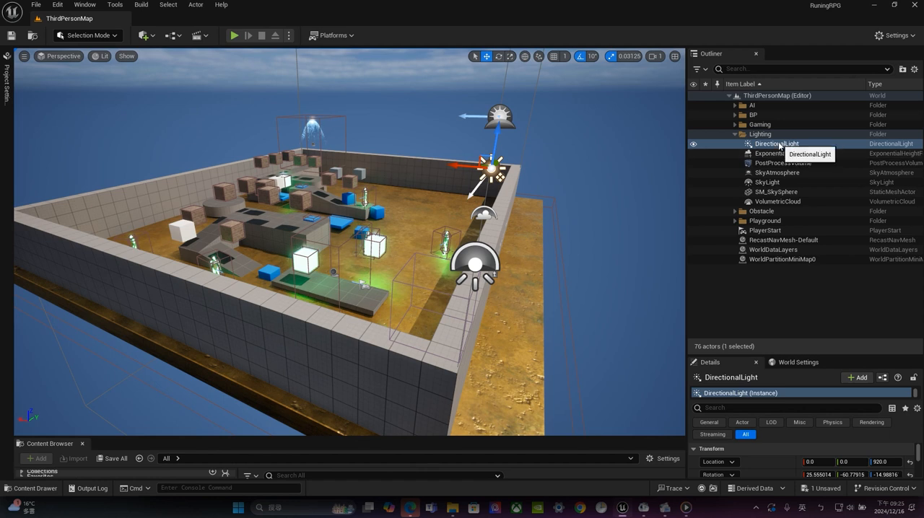
{"action": "left_click", "coordinate": [148, 36]}
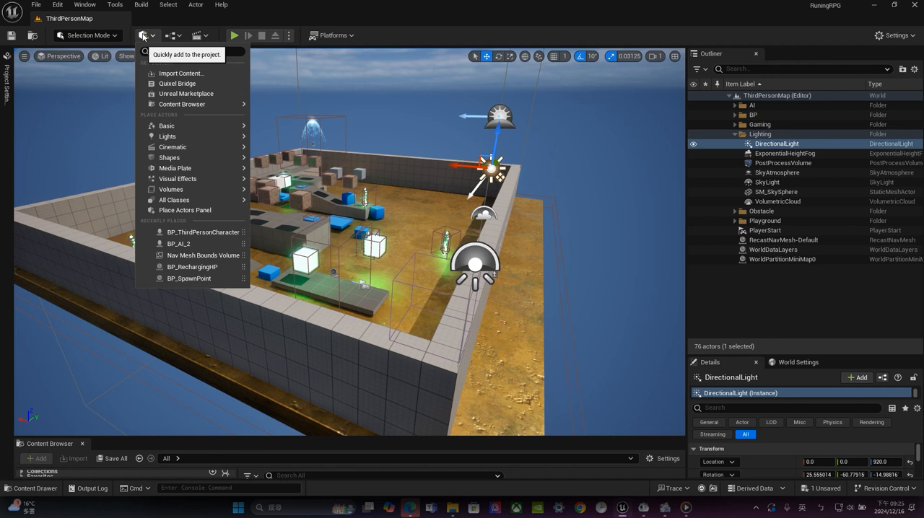
{"action": "mouse_move", "coordinate": [184, 136]}
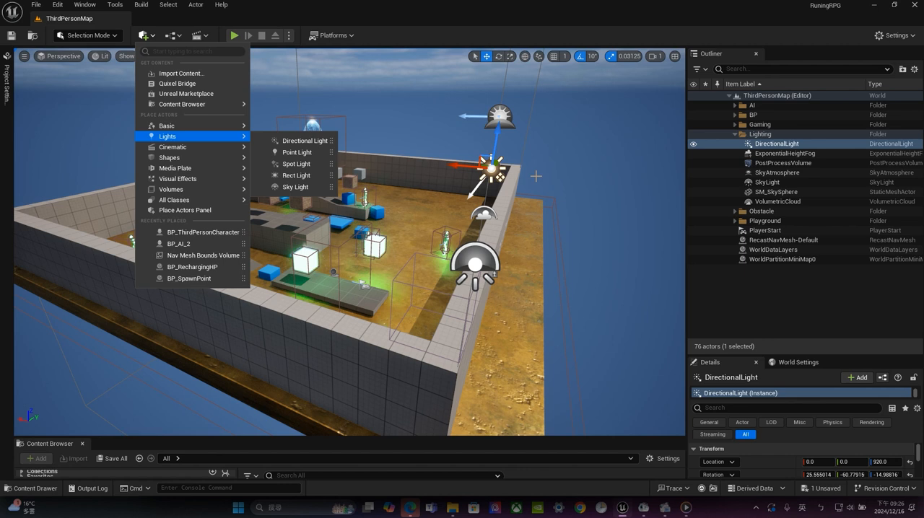
Lower the DirectionalLight to a height of about 871 and rotate it to about 15.3°, -21.4°, 32.2°
{"action": "left_click_drag", "start_coordinate": [496, 138], "coordinate": [473, 153]}
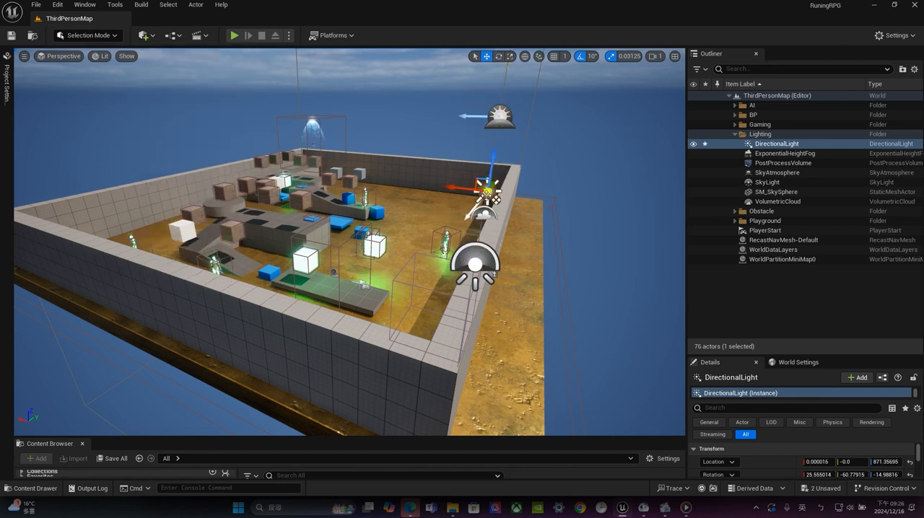
{"action": "key", "text": "e"}
{"action": "left_click_drag", "start_coordinate": [530, 155], "coordinate": [454, 143]}
{"action": "left_click_drag", "start_coordinate": [494, 275], "coordinate": [496, 259]}
{"action": "left_click_drag", "start_coordinate": [605, 205], "coordinate": [648, 187], "text": "alt"}
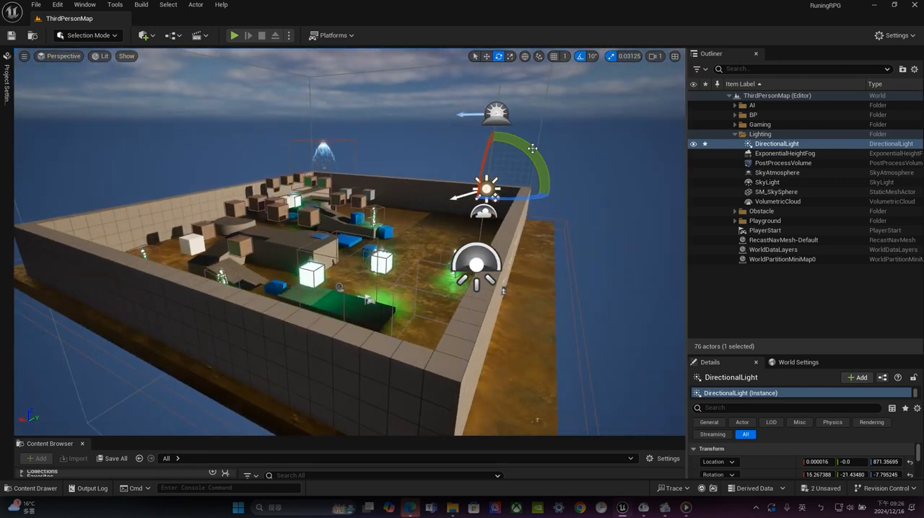
{"action": "left_click_drag", "start_coordinate": [535, 146], "coordinate": [379, 192]}
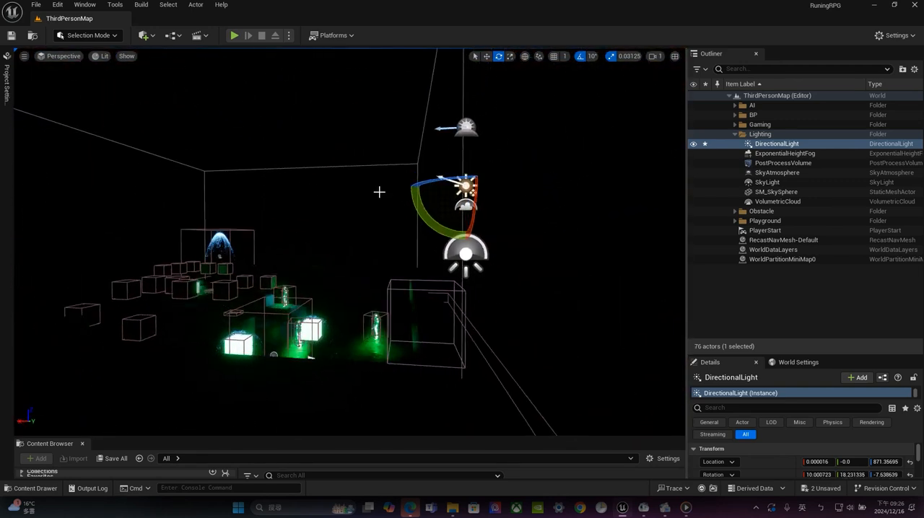
{"action": "mouse_move", "coordinate": [557, 194]}
{"action": "left_mouse_down", "text": "alt"}
{"action": "mouse_move", "coordinate": [521, 192]}
{"action": "mouse_move", "coordinate": [529, 182]}
{"action": "mouse_move", "coordinate": [482, 185]}
{"action": "mouse_move", "coordinate": [519, 196]}
{"action": "mouse_move", "coordinate": [507, 196]}
{"action": "mouse_move", "coordinate": [608, 199]}
{"action": "mouse_move", "coordinate": [544, 201]}
{"action": "left_mouse_up", "text": "alt"}
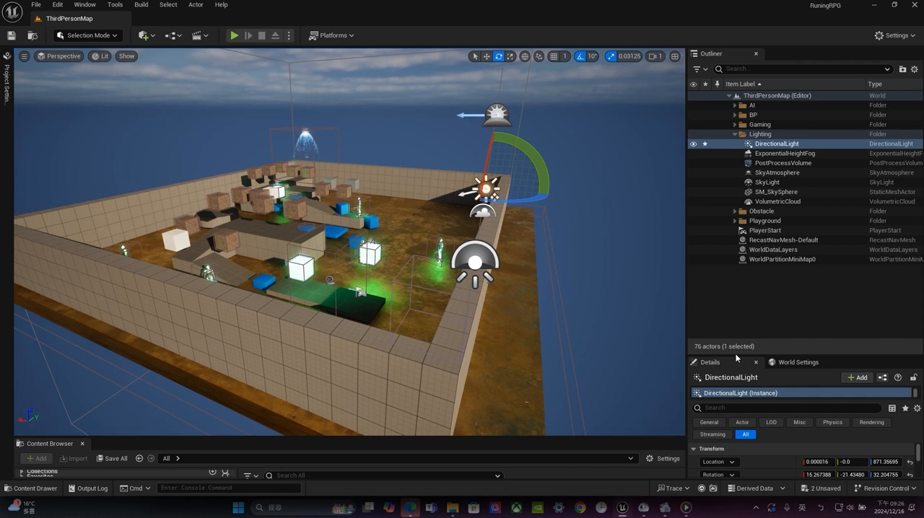
Reduce the DirectionalLight's intensity to 0 lux to preview the scene without it, and set it back to 3 lux
{"action": "left_click_drag", "start_coordinate": [735, 354], "coordinate": [759, 159]}
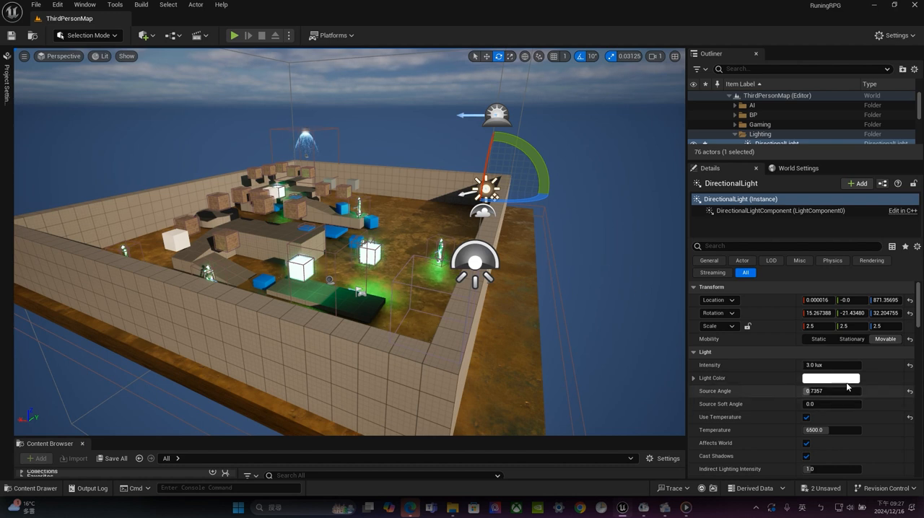
{"action": "left_click_drag", "start_coordinate": [830, 366], "coordinate": [804, 365]}
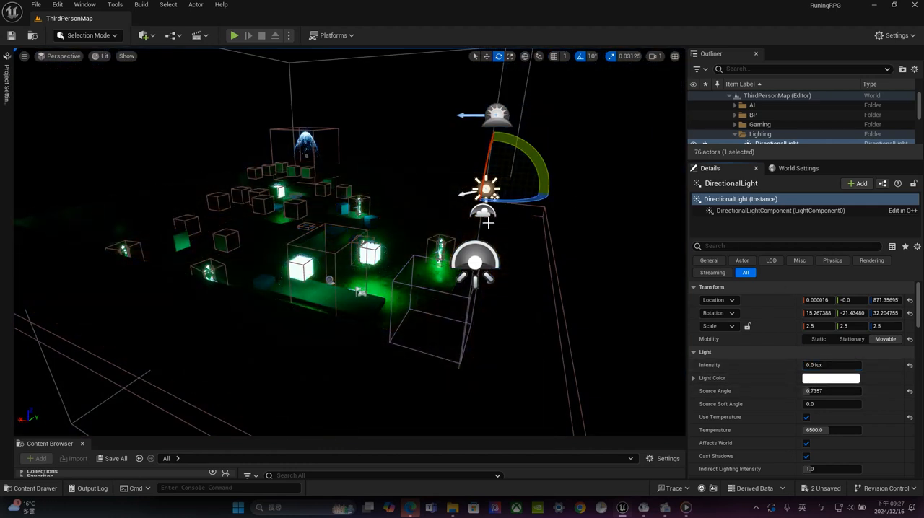
{"action": "left_click", "coordinate": [828, 365]}
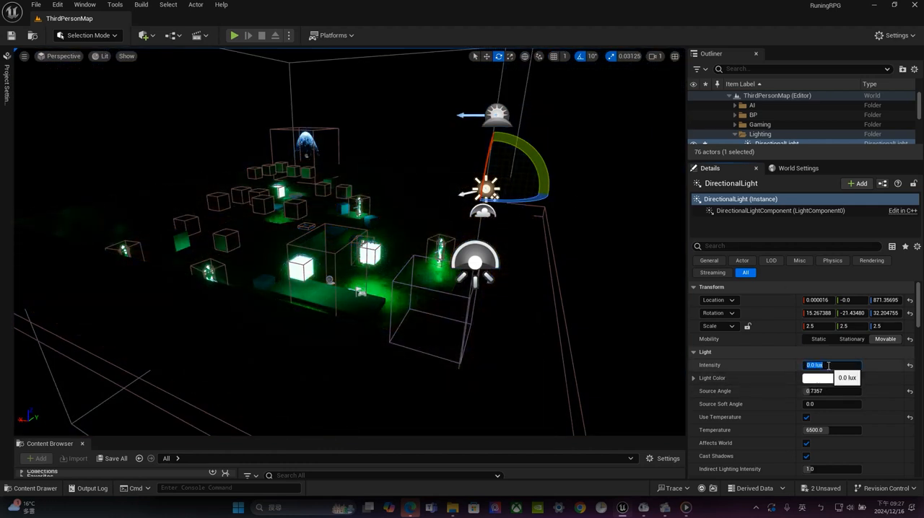
{"action": "type", "text": "3"}
{"action": "key", "text": "Return"}
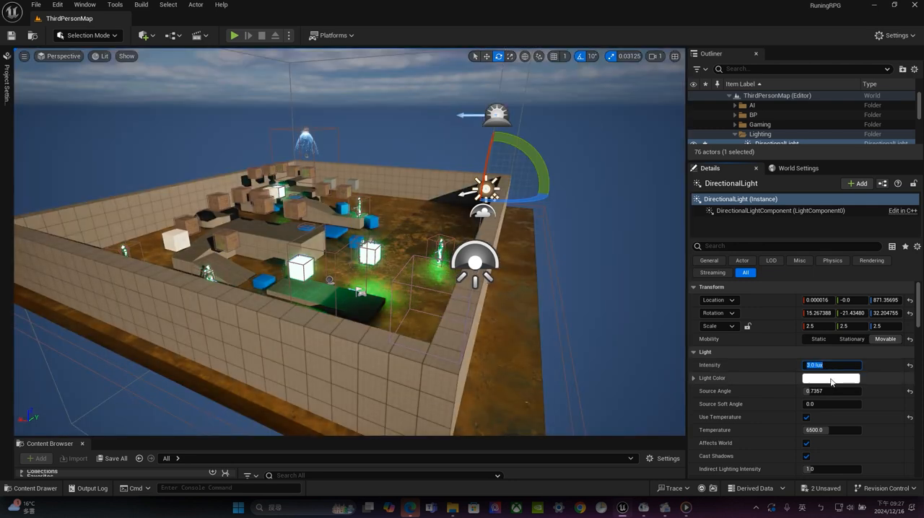
Set the DirectionalLight's light color to a very pale violet, sRGB hex FAF7FFFF
{"action": "left_click", "coordinate": [815, 378]}
{"action": "left_click_drag", "start_coordinate": [699, 318], "coordinate": [673, 318]}
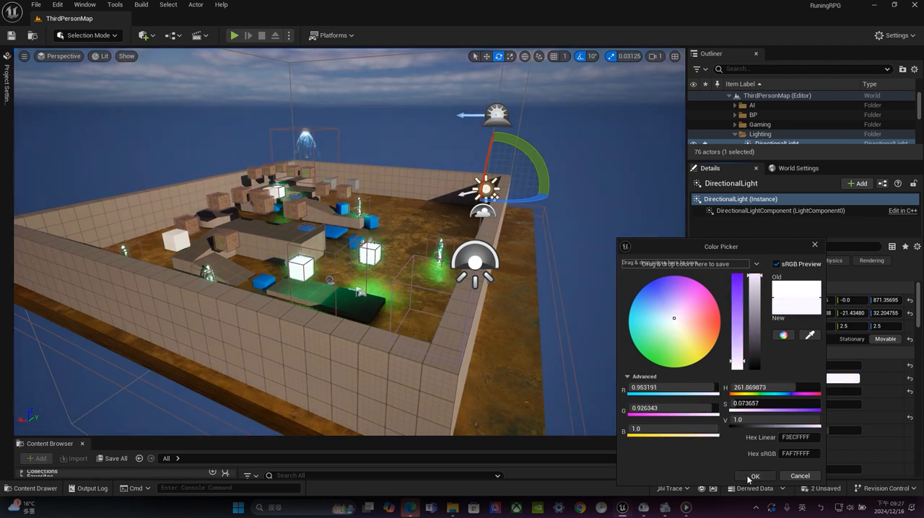
{"action": "left_click", "coordinate": [751, 477]}
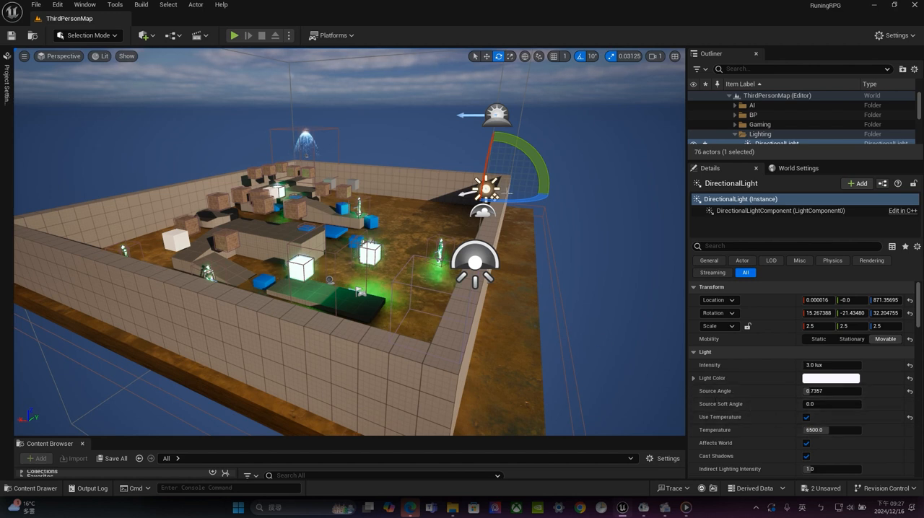
{"action": "scroll", "coordinate": [450, 223], "scroll_direction": "up", "scroll_amount": 5}
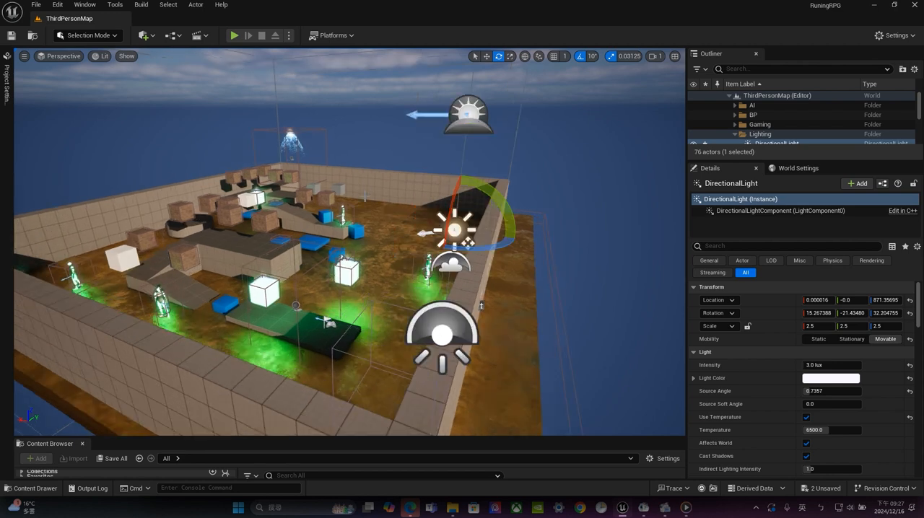
{"action": "right_click_drag", "start_coordinate": [450, 224], "coordinate": [570, 224]}
{"action": "right_click_drag", "start_coordinate": [404, 209], "coordinate": [485, 159]}
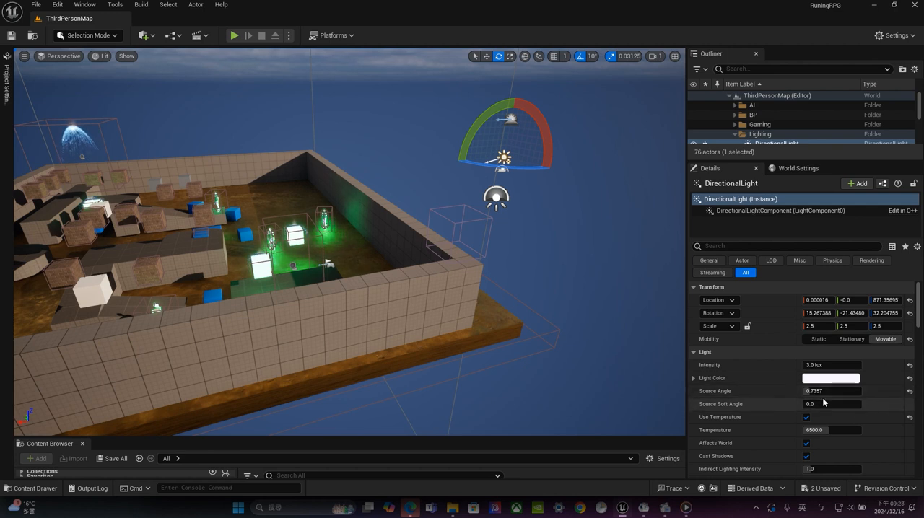
Set the DirectionalLight's source angle to 0.9
{"action": "left_click_drag", "start_coordinate": [830, 391], "coordinate": [858, 391]}
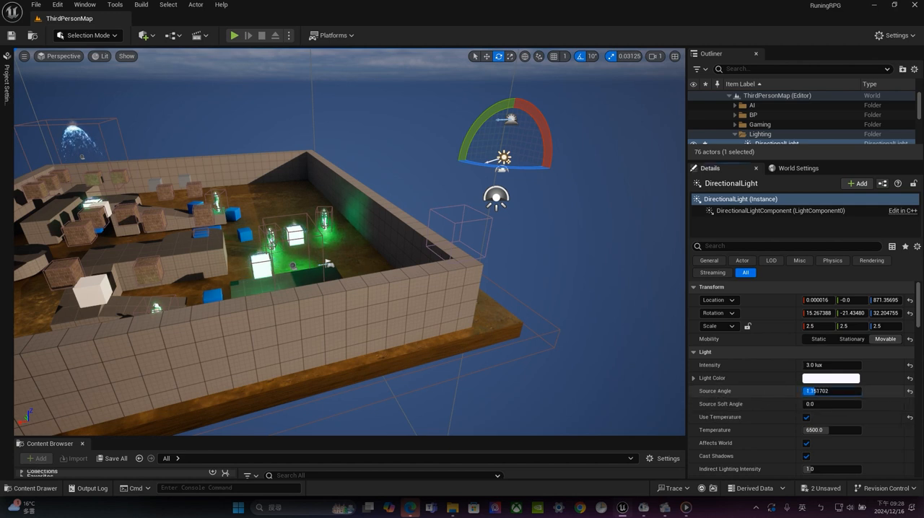
{"action": "left_click", "coordinate": [829, 392]}
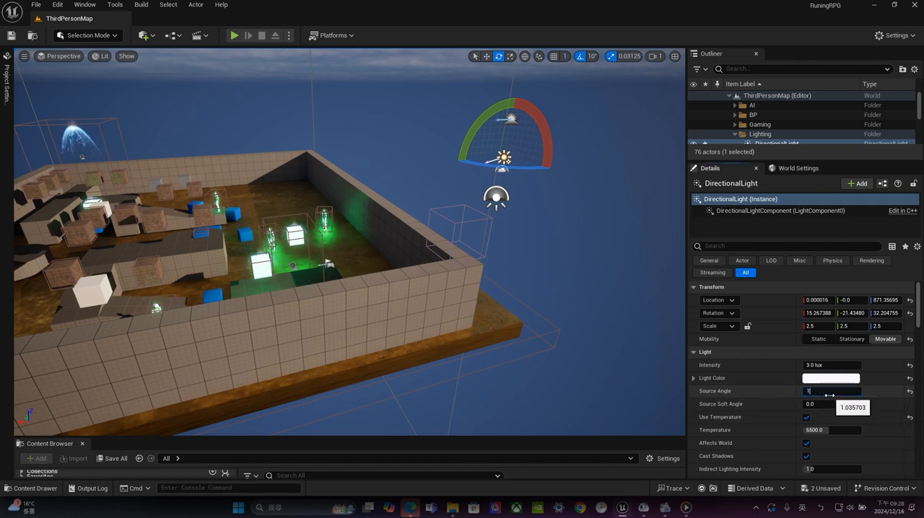
{"action": "key", "text": "Return"}
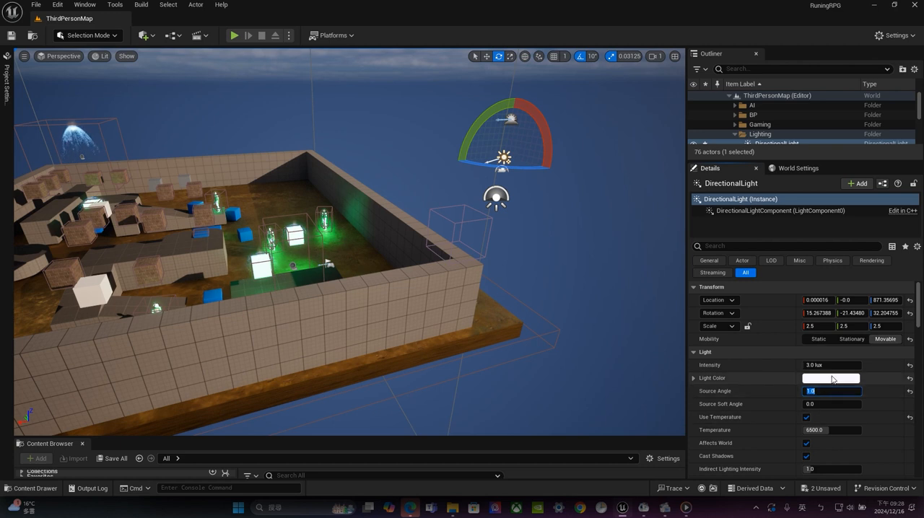
{"action": "scroll", "coordinate": [832, 380], "scroll_direction": "down", "scroll_amount": 1}
{"action": "type", "text": "0.9"}
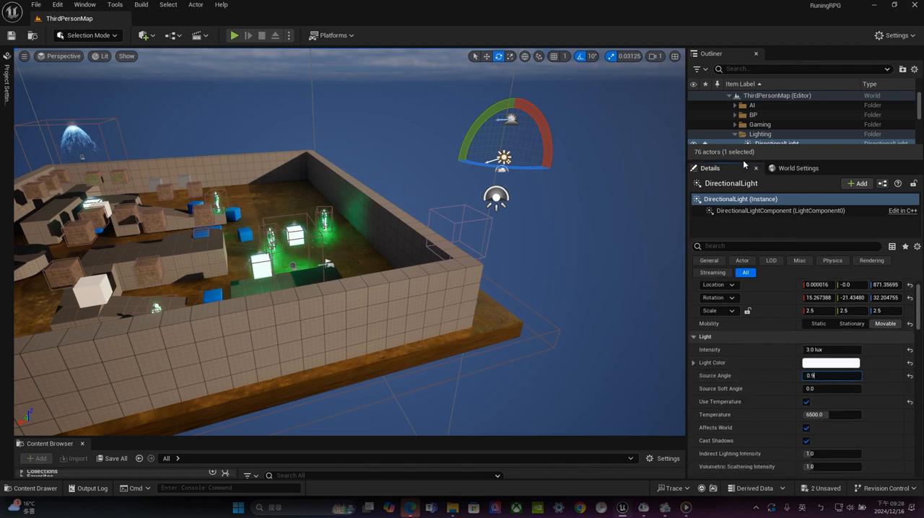
Enlarge the list of level actors and rotate the DirectionalLight to about -18.4°, -51.8°, 53.4°
{"action": "left_click_drag", "start_coordinate": [742, 160], "coordinate": [743, 320]}
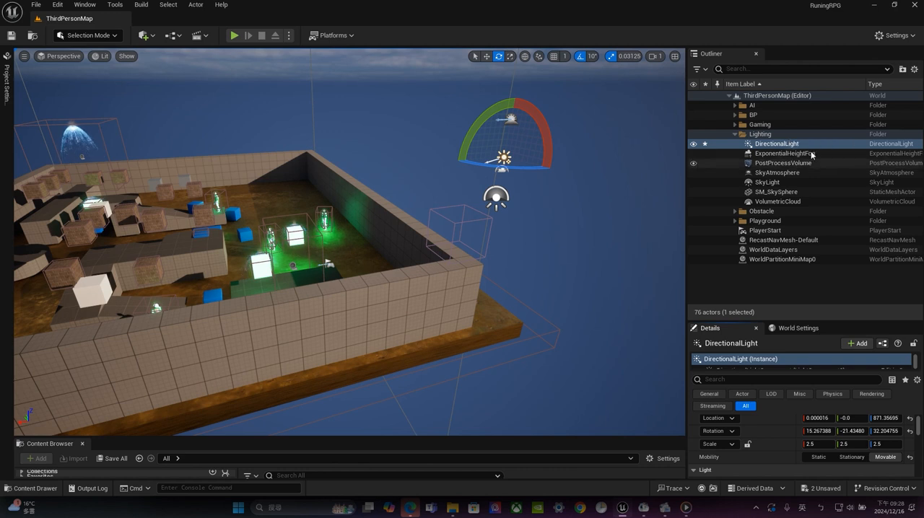
{"action": "left_click", "coordinate": [780, 155]}
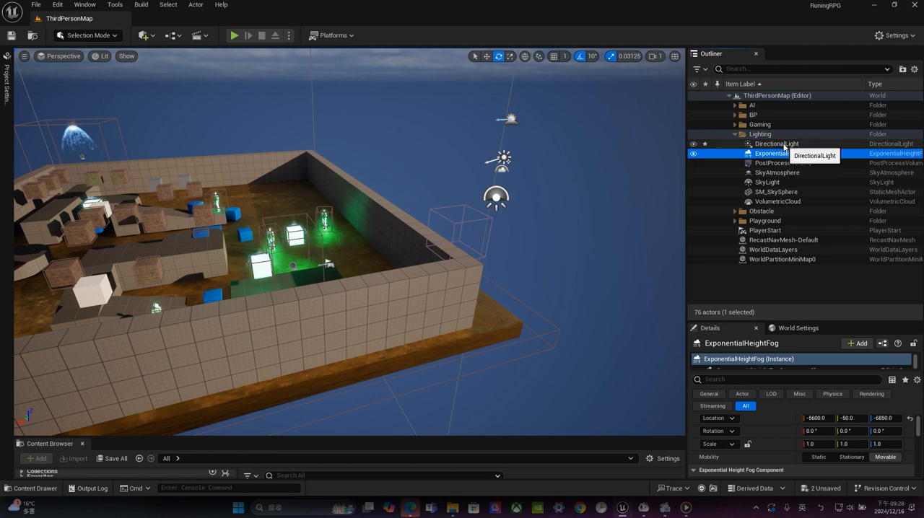
{"action": "left_click", "coordinate": [783, 144]}
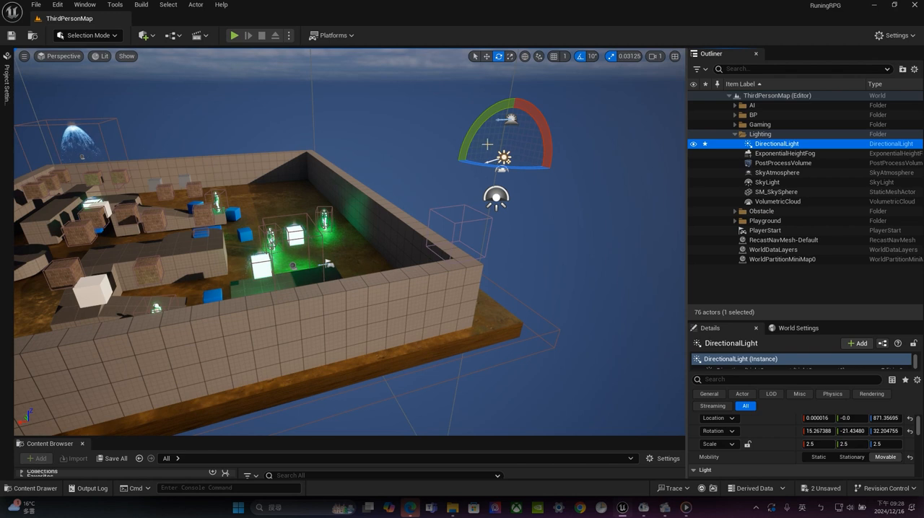
{"action": "left_click_drag", "start_coordinate": [473, 133], "coordinate": [461, 160]}
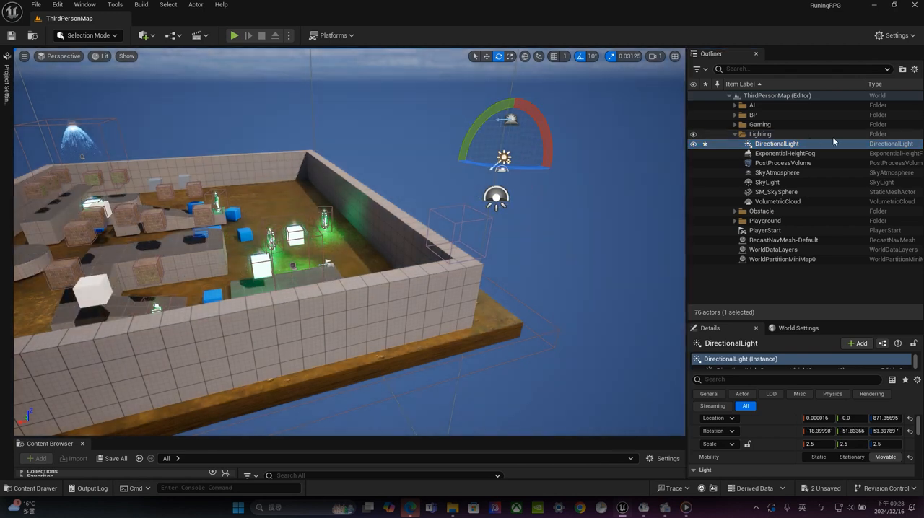
Move the ExponentialHeightFog to location 0, 0, 0
{"action": "left_click", "coordinate": [807, 153]}
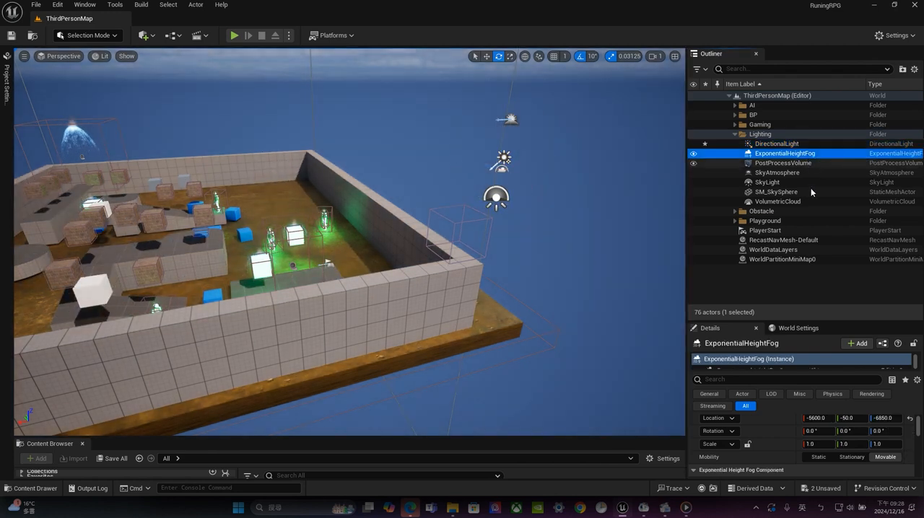
{"action": "left_click_drag", "start_coordinate": [812, 322], "coordinate": [780, 166]}
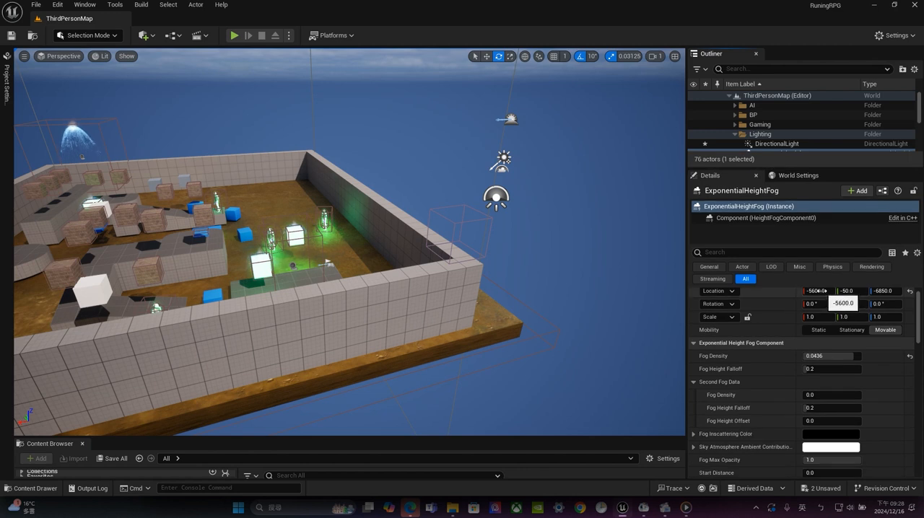
{"action": "left_click", "coordinate": [821, 290]}
{"action": "type", "text": "0"}
{"action": "left_click", "coordinate": [856, 292]}
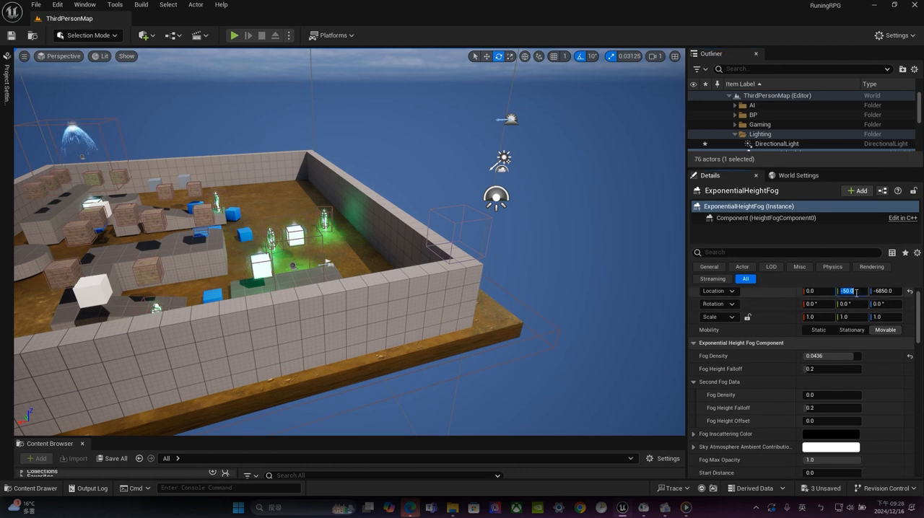
{"action": "left_click", "coordinate": [885, 291]}
{"action": "type", "text": "0"}
{"action": "key", "text": "Return"}
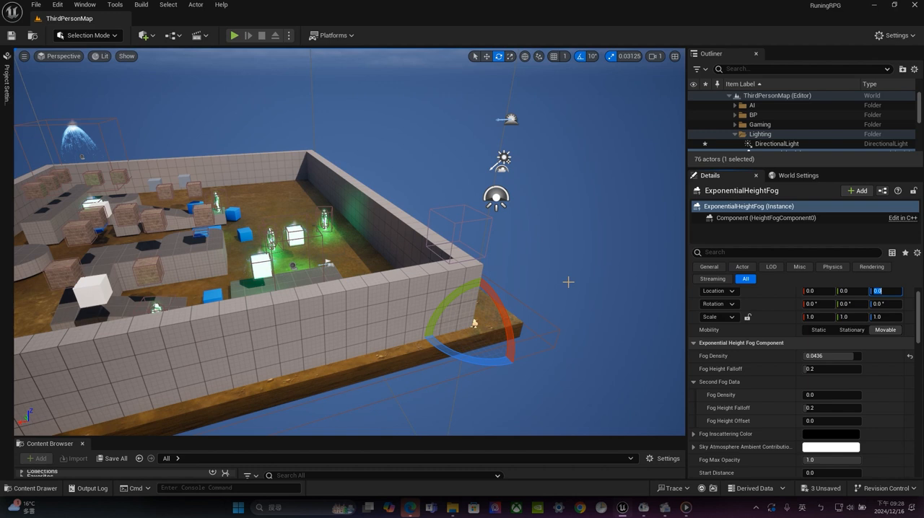
Raise the ExponentialHeightFog's main fog density to 3 to preview thick fog inside the walled arena
{"action": "mouse_move", "coordinate": [579, 271]}
{"action": "right_mouse_down"}
{"action": "mouse_move", "coordinate": [539, 282]}
{"action": "mouse_move", "coordinate": [580, 271]}
{"action": "right_mouse_up"}
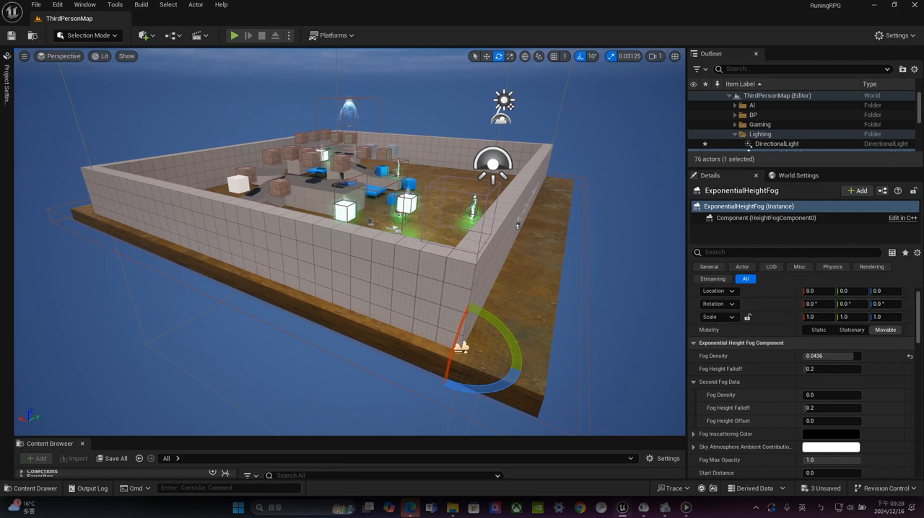
{"action": "mouse_move", "coordinate": [501, 202]}
{"action": "left_mouse_down", "text": "alt"}
{"action": "mouse_move", "coordinate": [405, 170]}
{"action": "mouse_move", "coordinate": [491, 188]}
{"action": "mouse_move", "coordinate": [500, 202]}
{"action": "left_mouse_up", "text": "alt"}
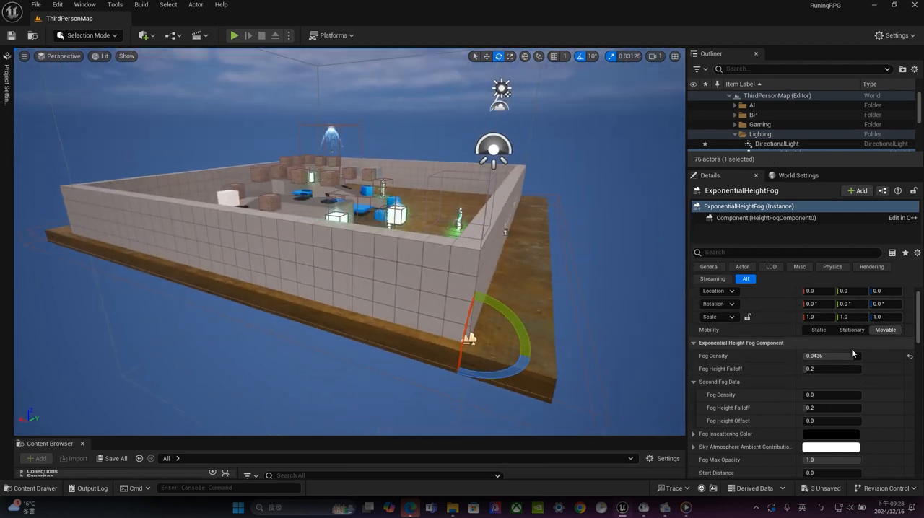
{"action": "left_click_drag", "start_coordinate": [823, 356], "coordinate": [811, 356]}
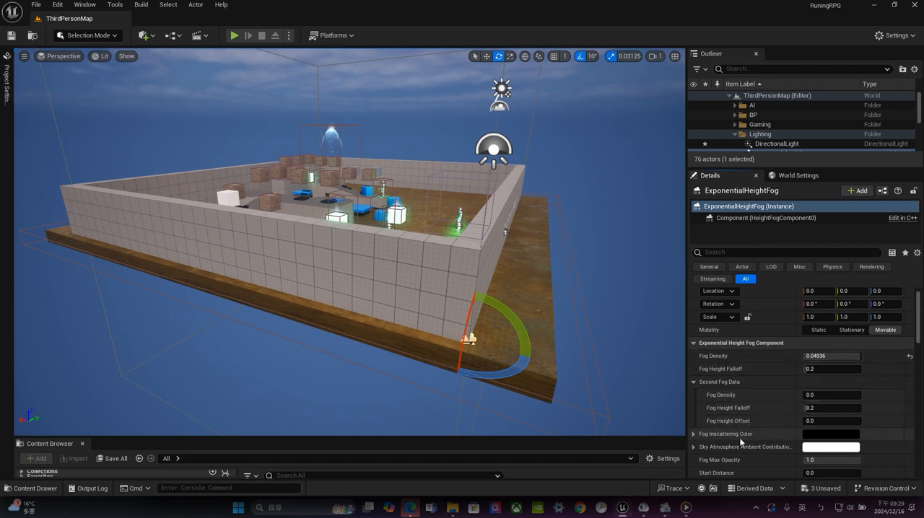
{"action": "left_click", "coordinate": [830, 356]}
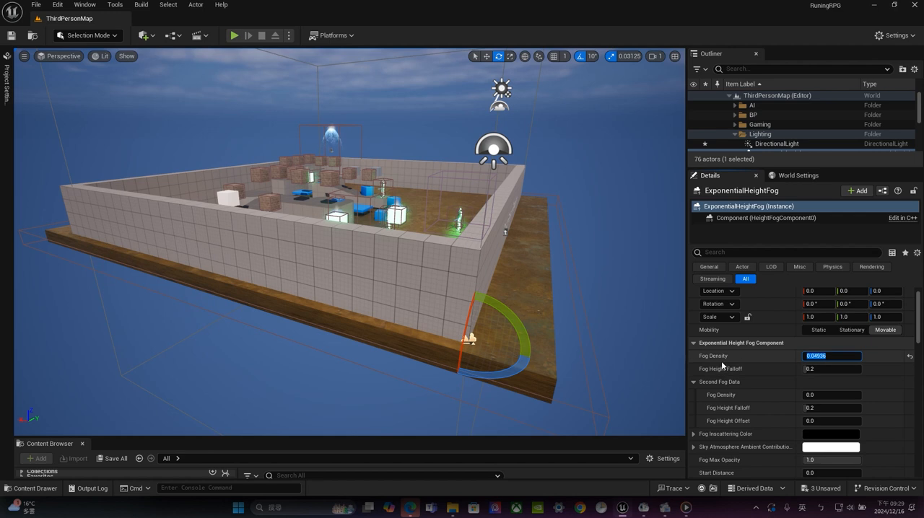
{"action": "type", "text": "3"}
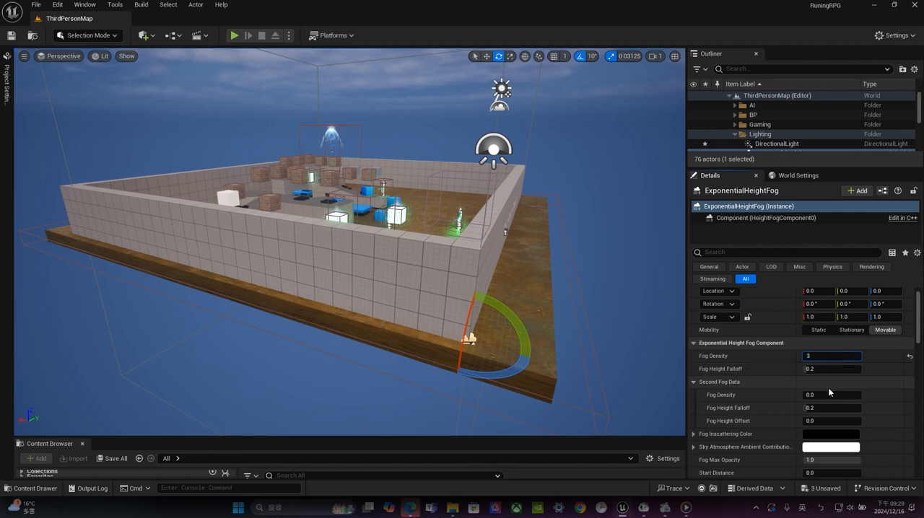
{"action": "key", "text": "Return"}
{"action": "scroll", "coordinate": [375, 176], "scroll_direction": "up", "scroll_amount": 6}
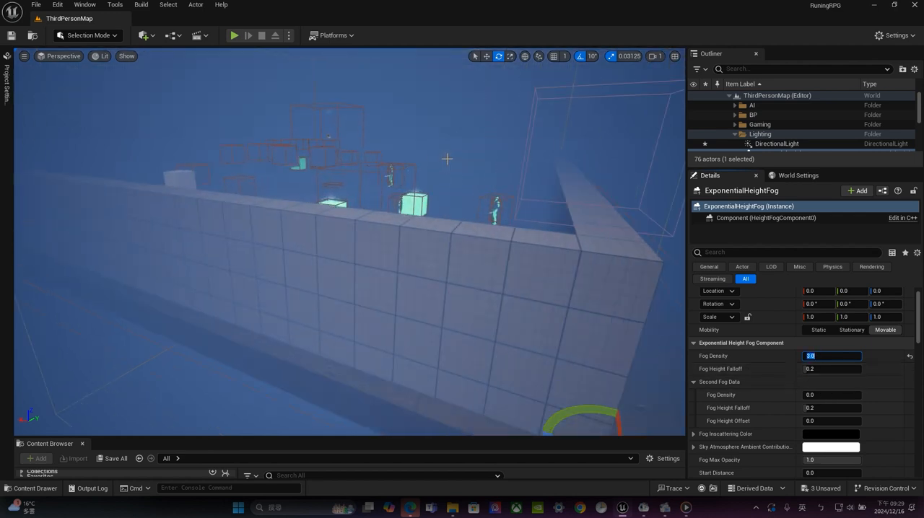
{"action": "right_click_drag", "start_coordinate": [445, 157], "coordinate": [411, 168]}
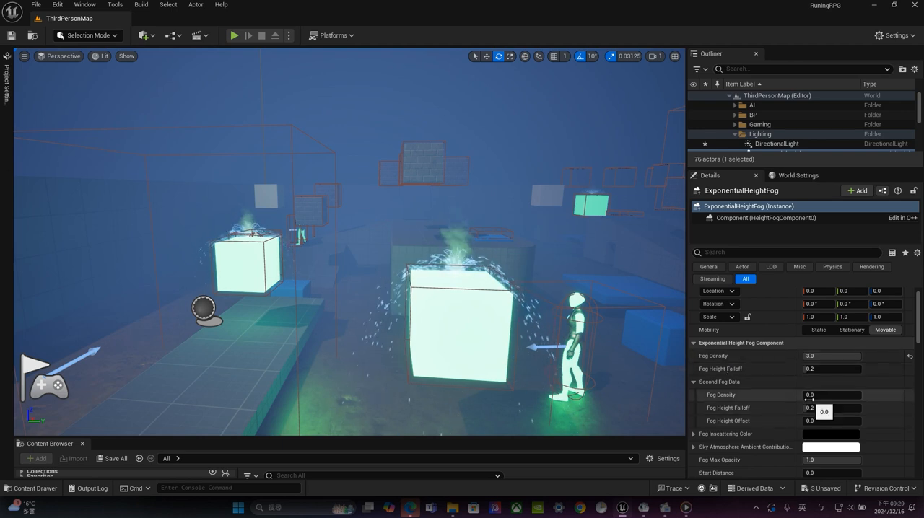
Set the ExponentialHeightFog's second fog density to 5 and lower its main fog density to about 0.02
{"action": "left_click_drag", "start_coordinate": [809, 399], "coordinate": [815, 399]}
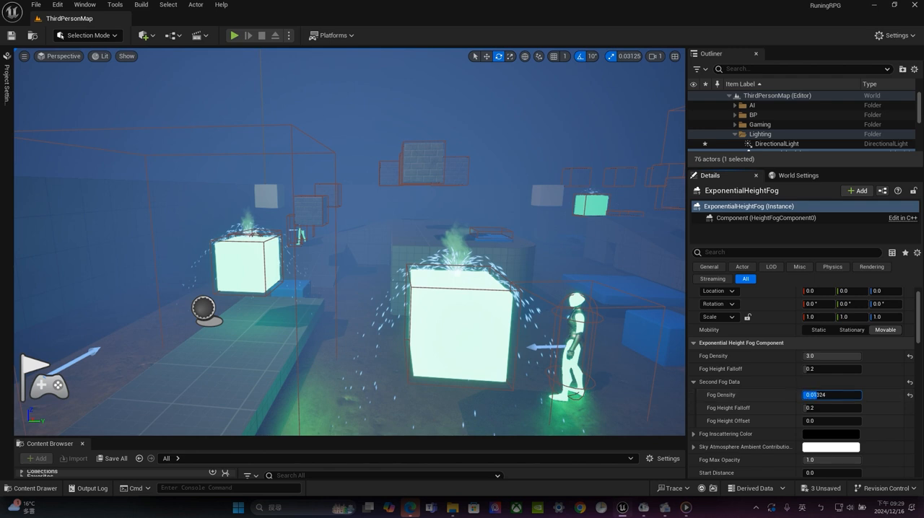
{"action": "left_click", "coordinate": [811, 395]}
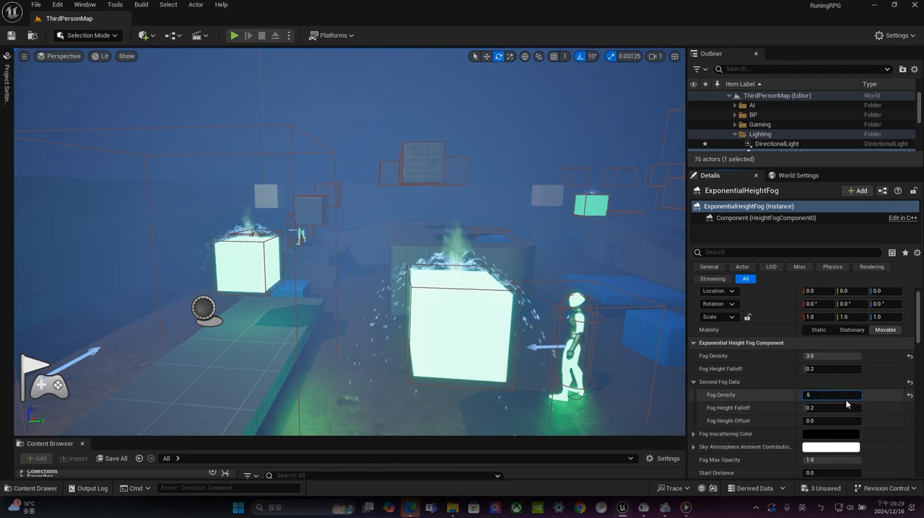
{"action": "type", "text": "5"}
{"action": "key", "text": "Return"}
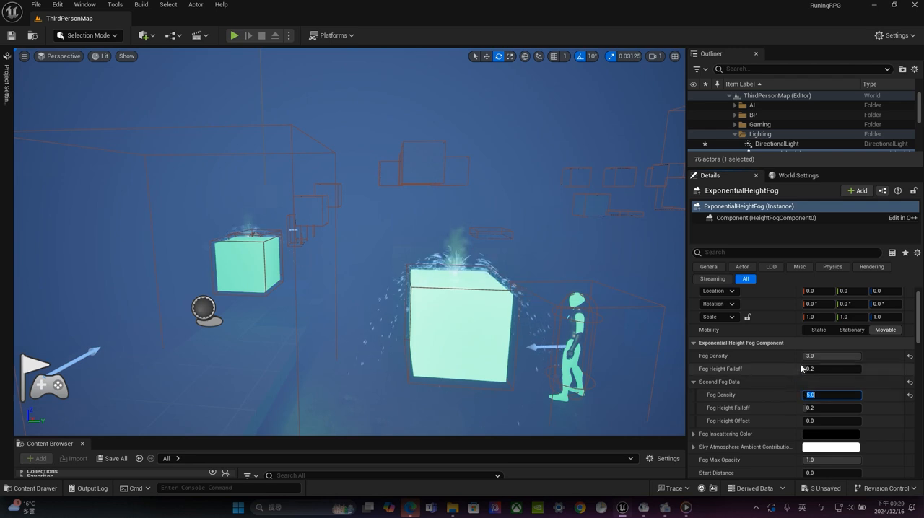
{"action": "left_click_drag", "start_coordinate": [829, 356], "coordinate": [807, 356]}
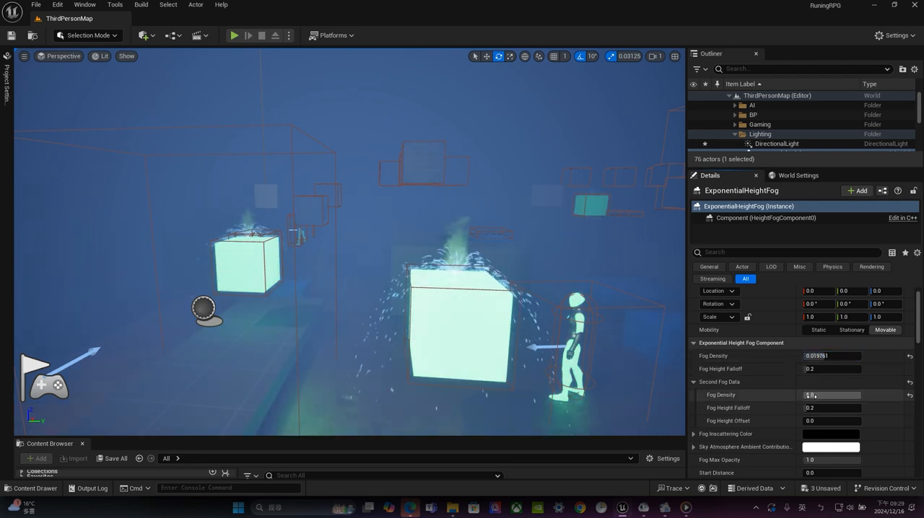
{"action": "left_click", "coordinate": [829, 356]}
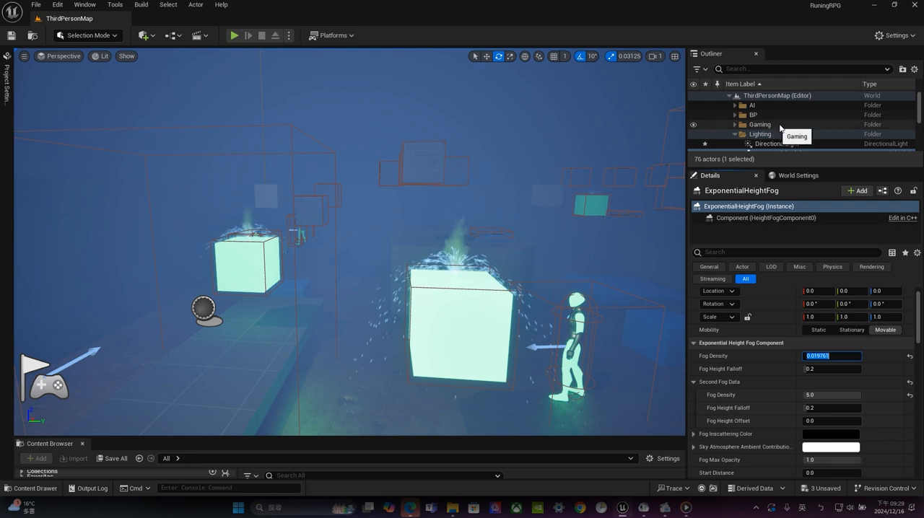
Hide the DirectionalLight to preview the foggy scene without it, and show it again
{"action": "scroll", "coordinate": [804, 137], "scroll_direction": "down", "scroll_amount": 1}
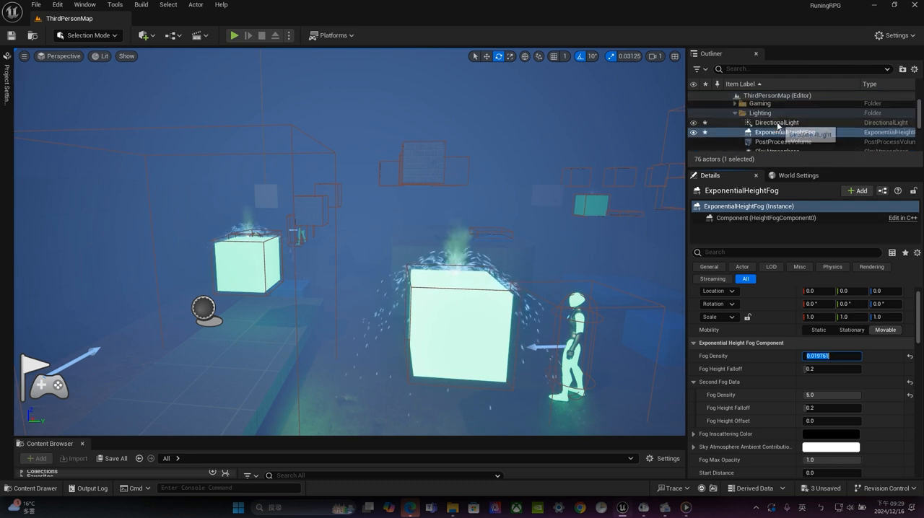
{"action": "left_click", "coordinate": [777, 123]}
{"action": "left_click", "coordinate": [693, 123]}
{"action": "left_click", "coordinate": [693, 123]}
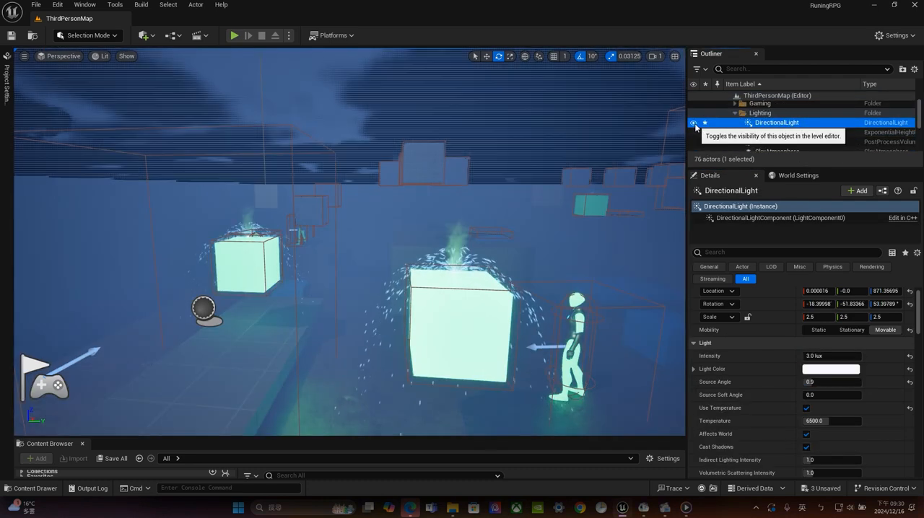
Toggle the visibility of the SkyAtmosphere and SkyLight off and on to compare their effect on the fog
{"action": "scroll", "coordinate": [786, 132], "scroll_direction": "down", "scroll_amount": 1}
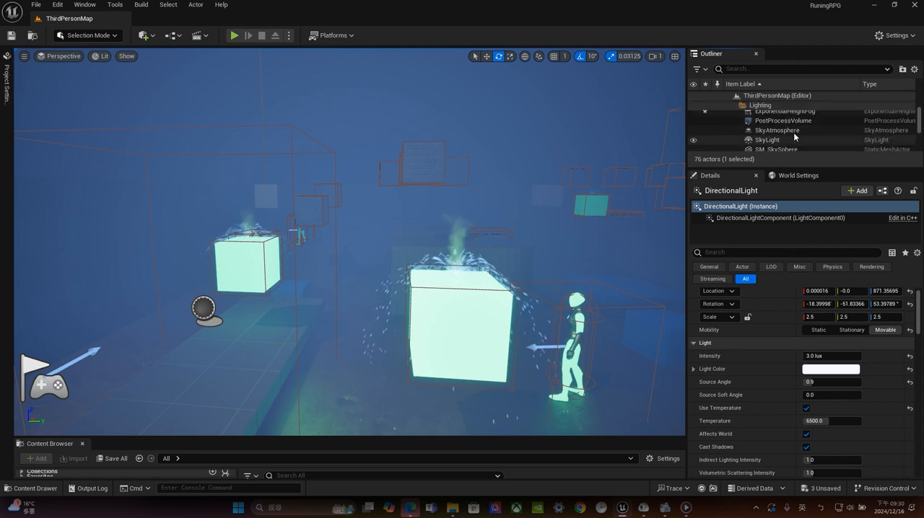
{"action": "left_click", "coordinate": [693, 130]}
{"action": "left_click", "coordinate": [693, 142]}
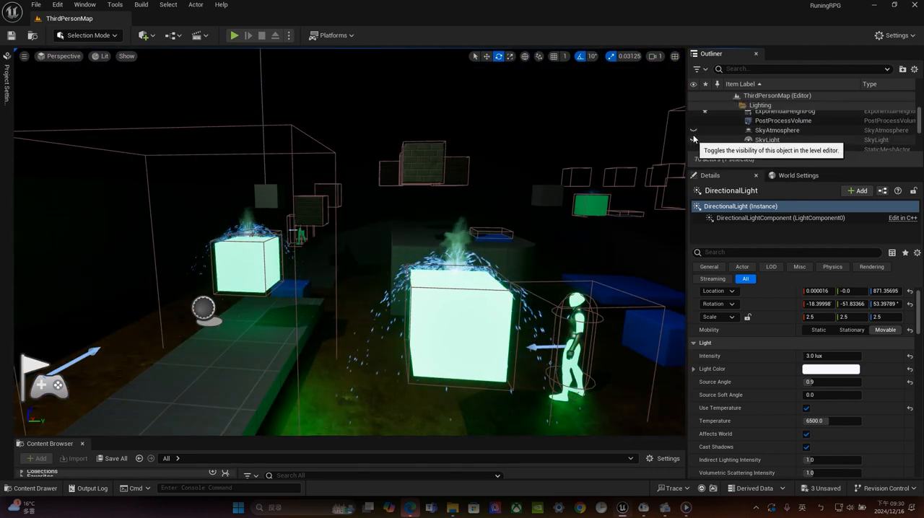
{"action": "left_click", "coordinate": [693, 132]}
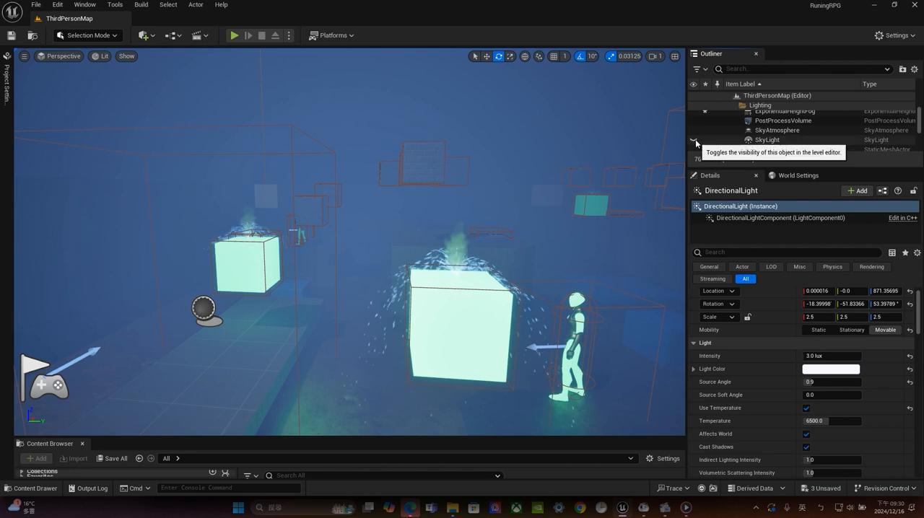
{"action": "left_click", "coordinate": [693, 132]}
{"action": "left_click", "coordinate": [693, 140]}
{"action": "left_click", "coordinate": [693, 131]}
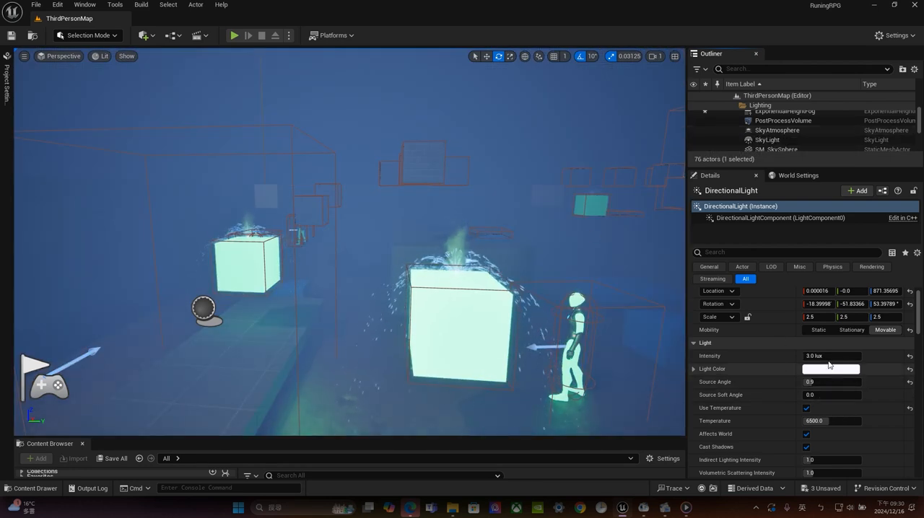
Raise the saturation of the ExponentialHeightFog's inscattering color to about 0.73, keeping hue and value at 0
{"action": "scroll", "coordinate": [794, 130], "scroll_direction": "up", "scroll_amount": 3}
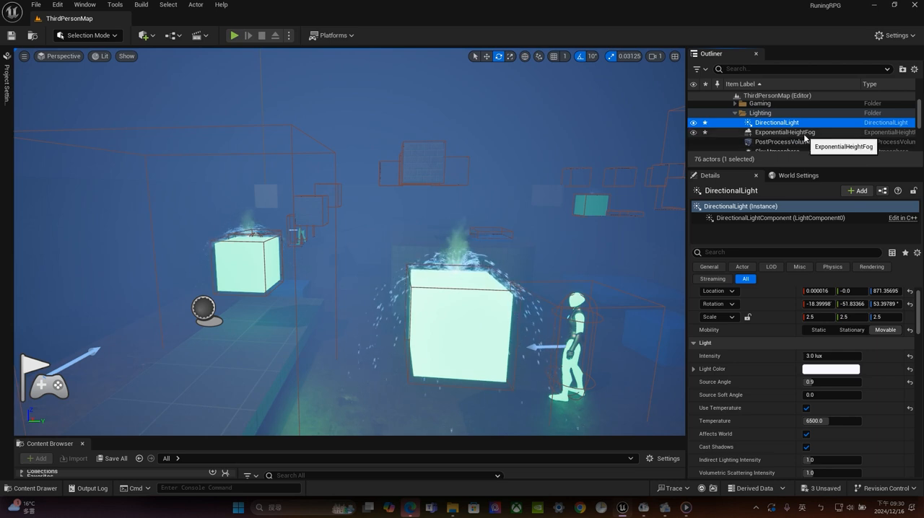
{"action": "left_click", "coordinate": [803, 133]}
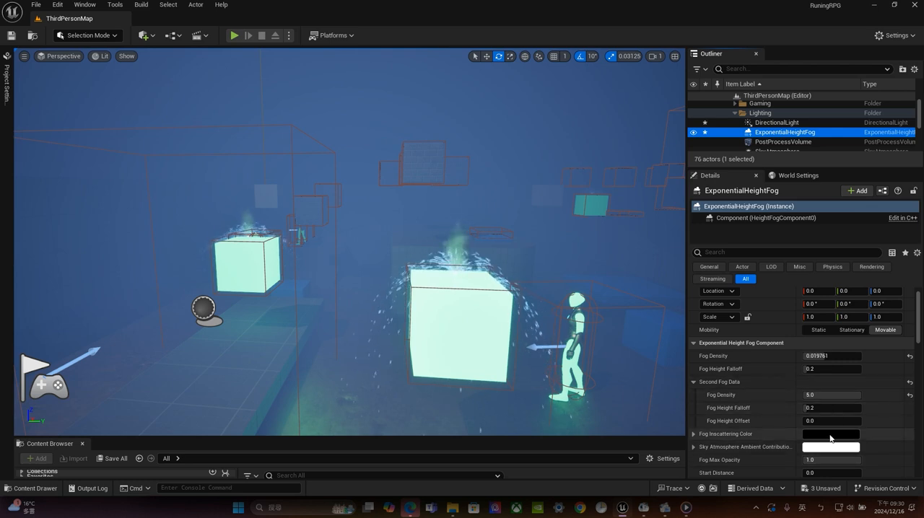
{"action": "left_click", "coordinate": [830, 435]}
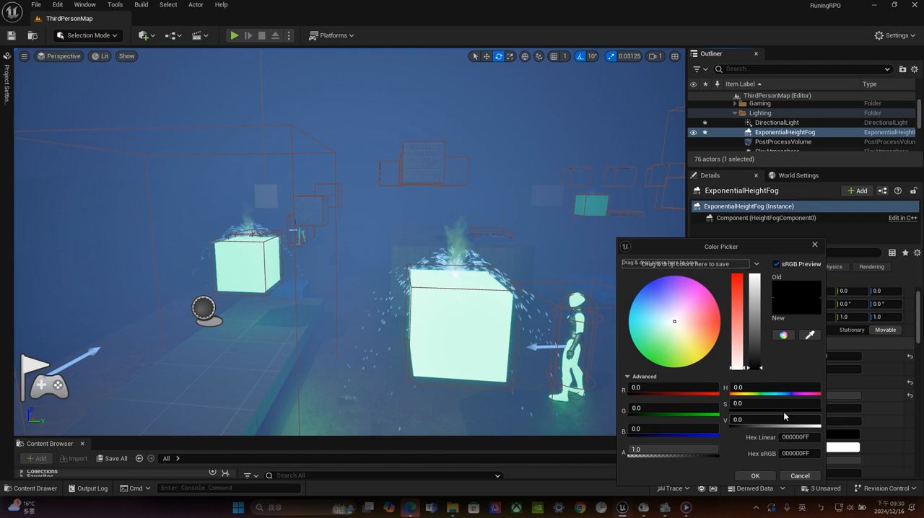
{"action": "left_click_drag", "start_coordinate": [739, 306], "coordinate": [738, 299]}
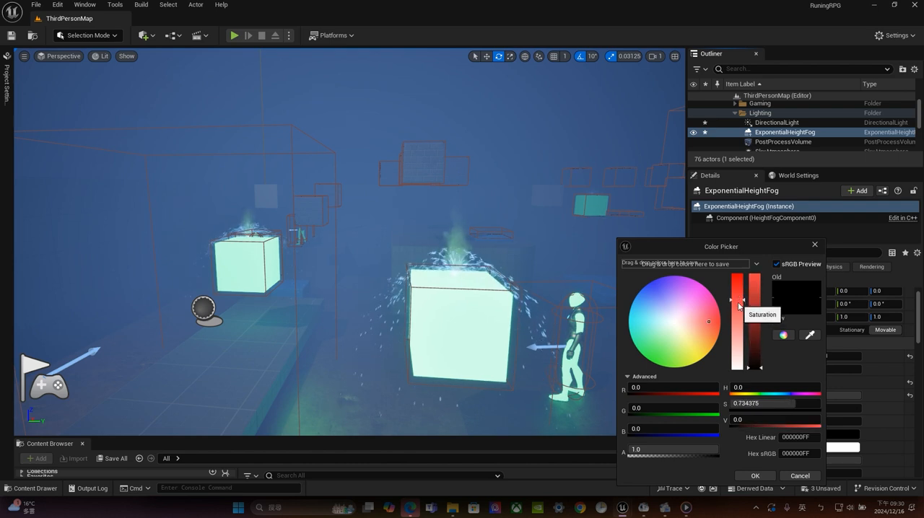
{"action": "left_click", "coordinate": [755, 476]}
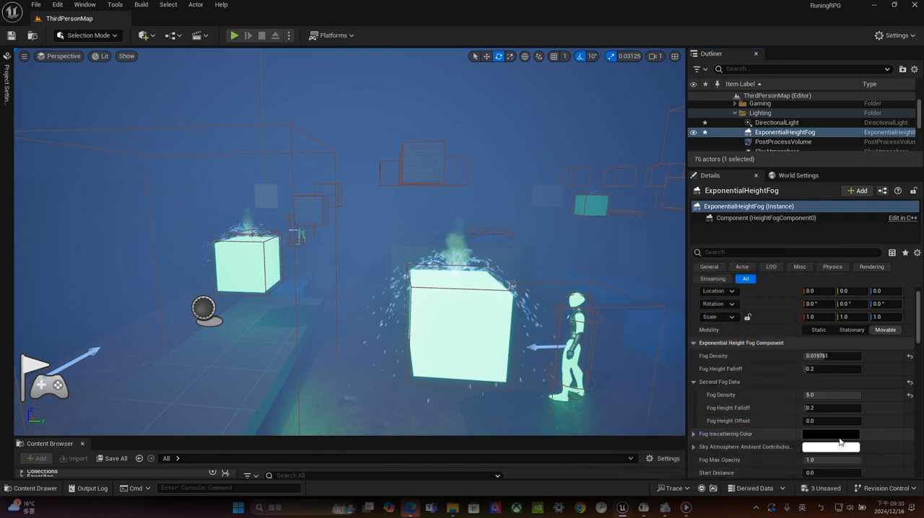
Try a reddish inscattering color on the ExponentialHeightFog with saturation about 0.6 and value about 0.24, and return it to black
{"action": "left_click", "coordinate": [830, 435]}
{"action": "left_click_drag", "start_coordinate": [765, 325], "coordinate": [765, 346]}
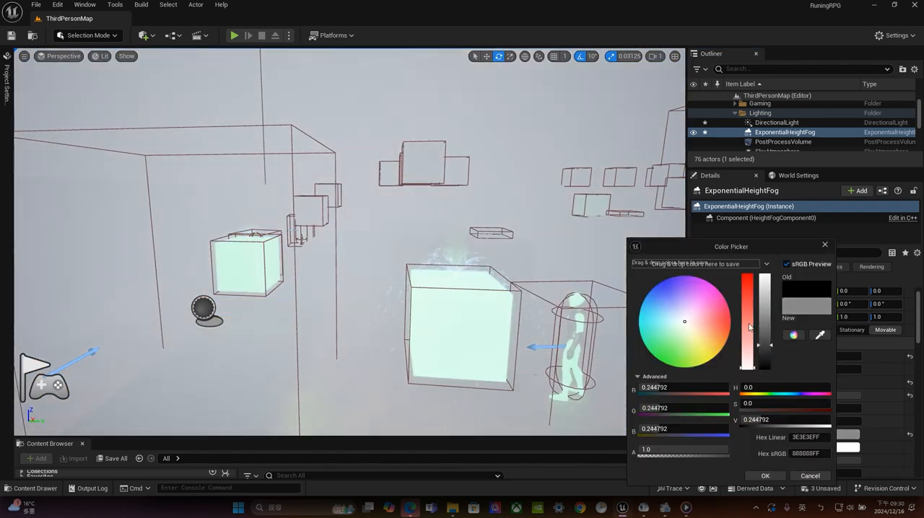
{"action": "left_click", "coordinate": [745, 313]}
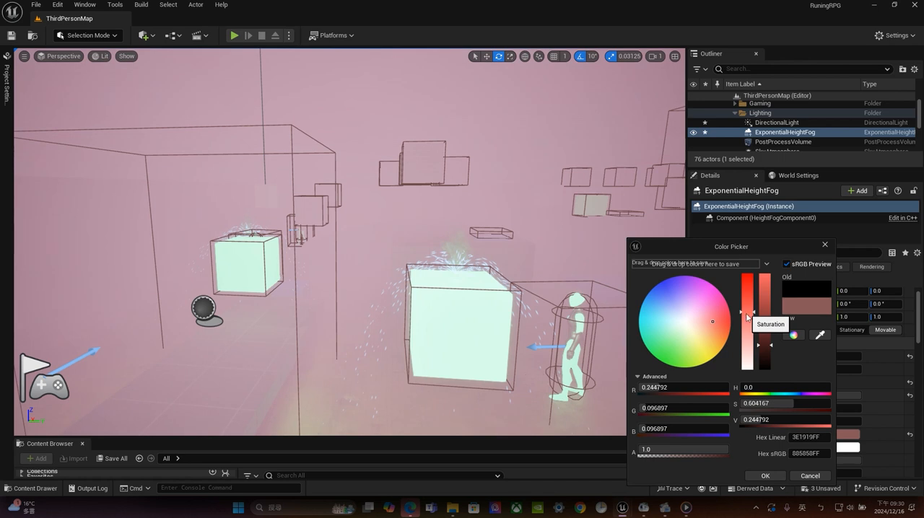
{"action": "left_click", "coordinate": [766, 361]}
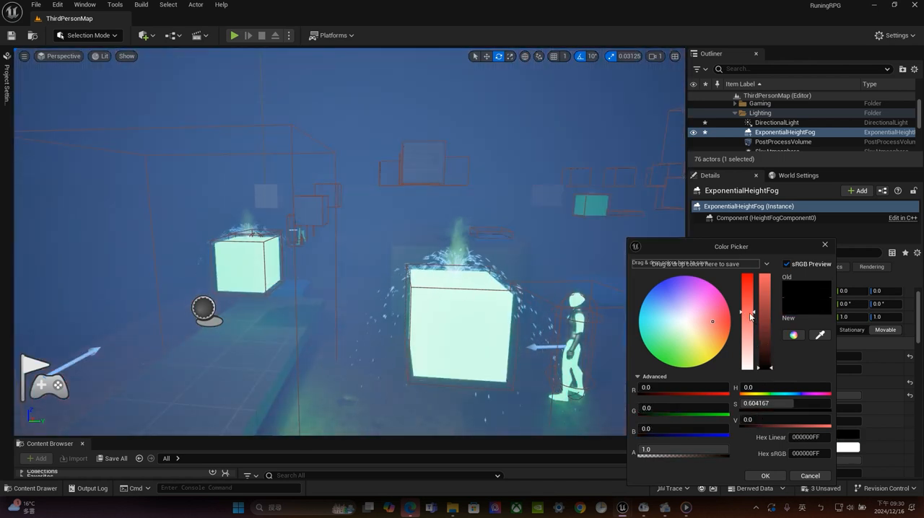
{"action": "left_click_drag", "start_coordinate": [751, 316], "coordinate": [748, 371]}
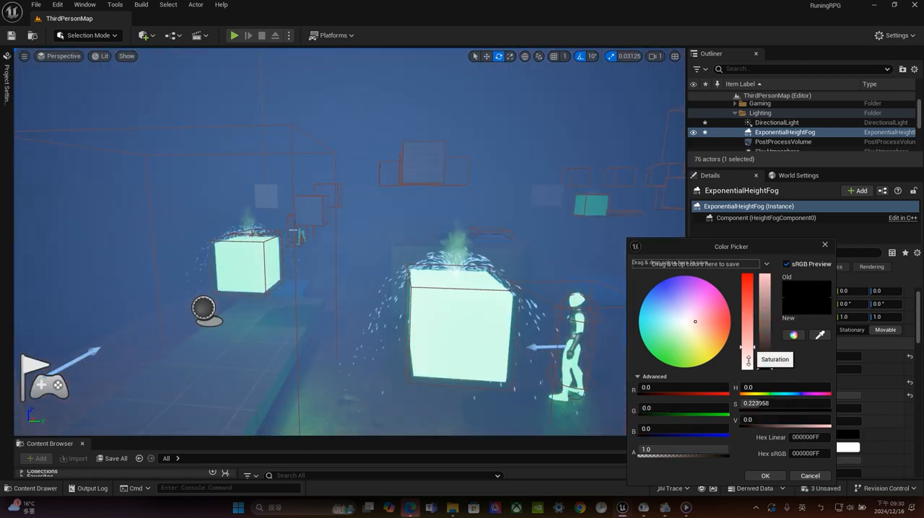
{"action": "left_click", "coordinate": [777, 478]}
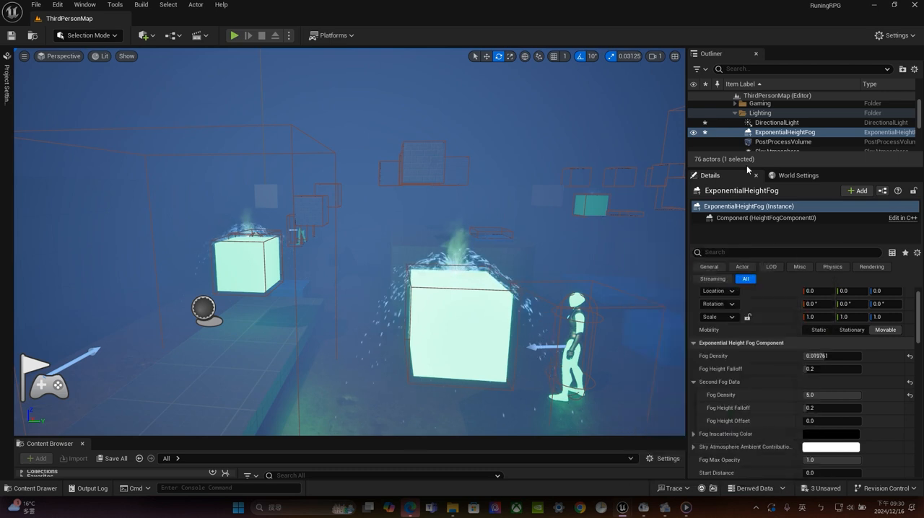
Enlarge the Outliner to show more actors and set the ExponentialHeightFog's main fog density to 0.005
{"action": "left_click_drag", "start_coordinate": [748, 166], "coordinate": [667, 241]}
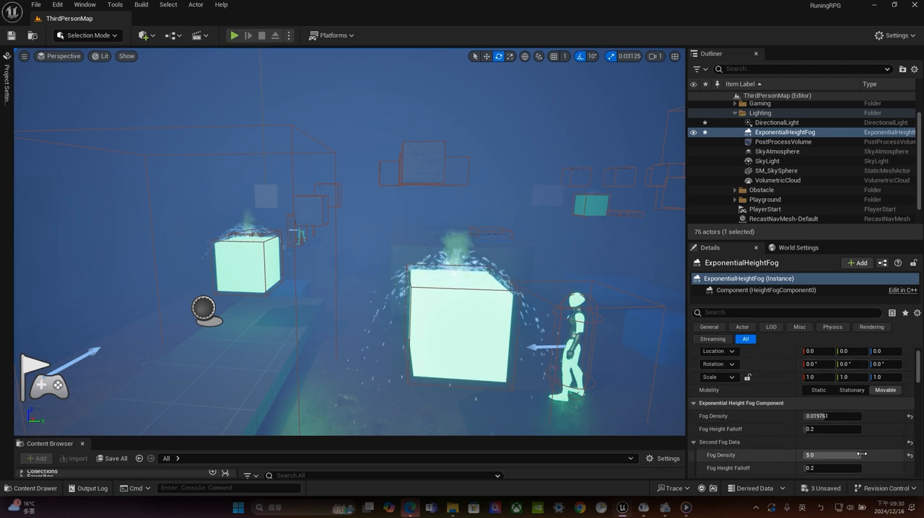
{"action": "scroll", "coordinate": [852, 453], "scroll_direction": "up", "scroll_amount": 1}
{"action": "key", "text": "shift+Tab"}
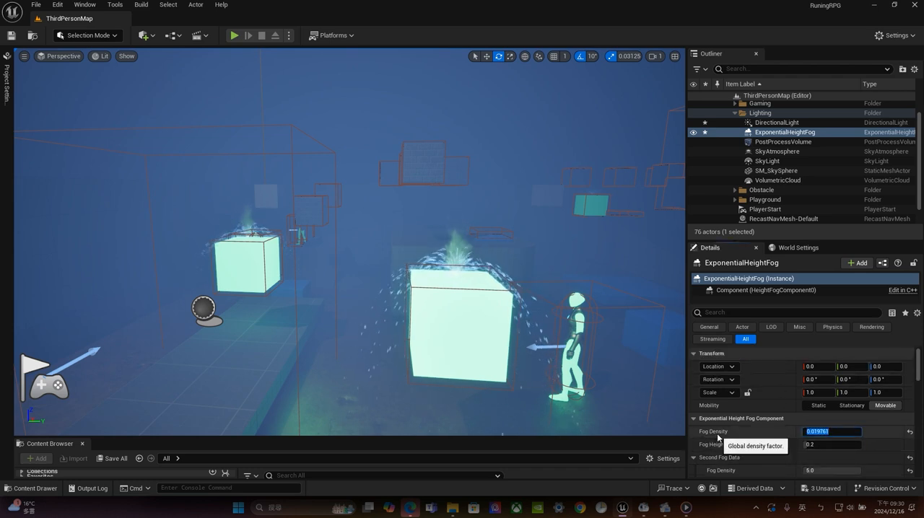
{"action": "type", "text": "0.0"}
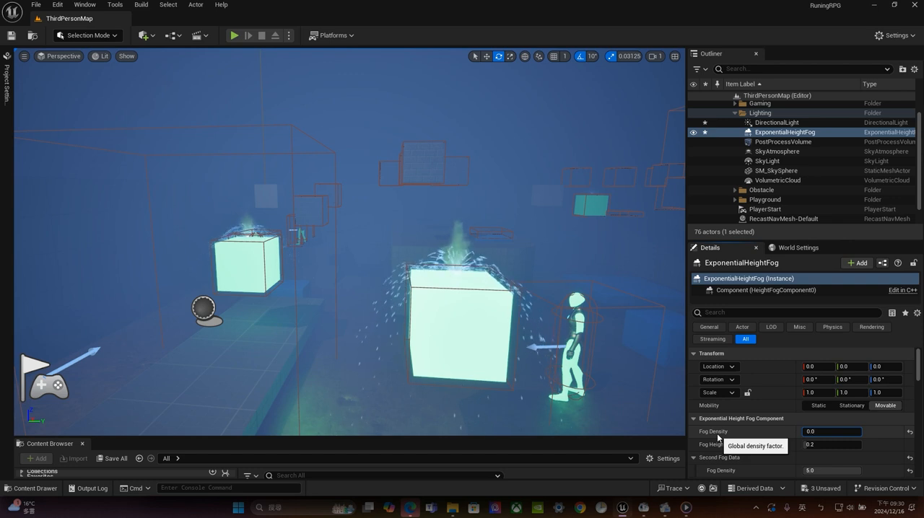
{"action": "type", "text": "05"}
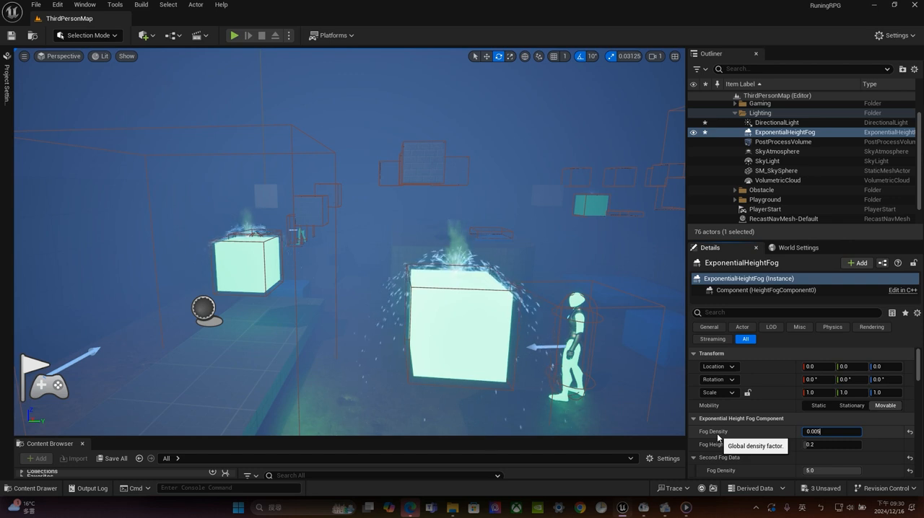
{"action": "key", "text": "Return"}
{"action": "scroll", "coordinate": [717, 433], "scroll_direction": "down", "scroll_amount": 1}
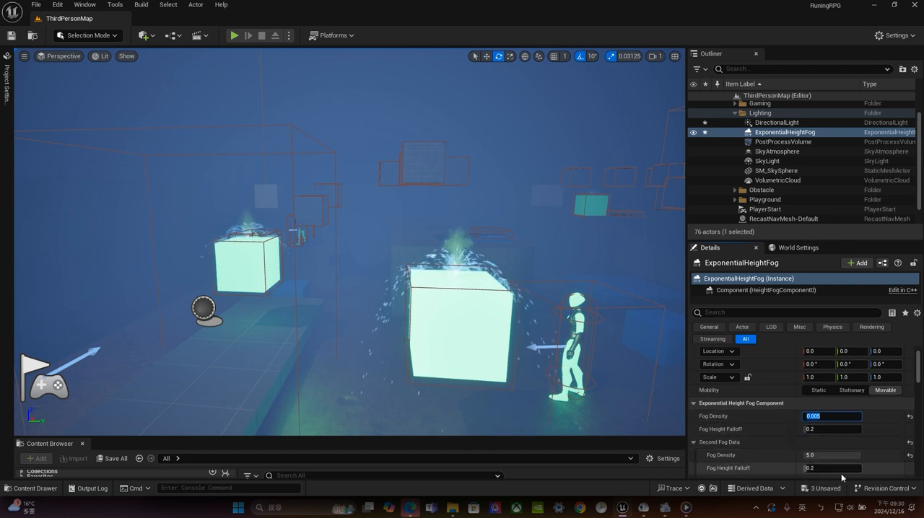
Set the ExponentialHeightFog's second fog density to 0.1 and its main fog density to 0.05
{"action": "left_click", "coordinate": [831, 456]}
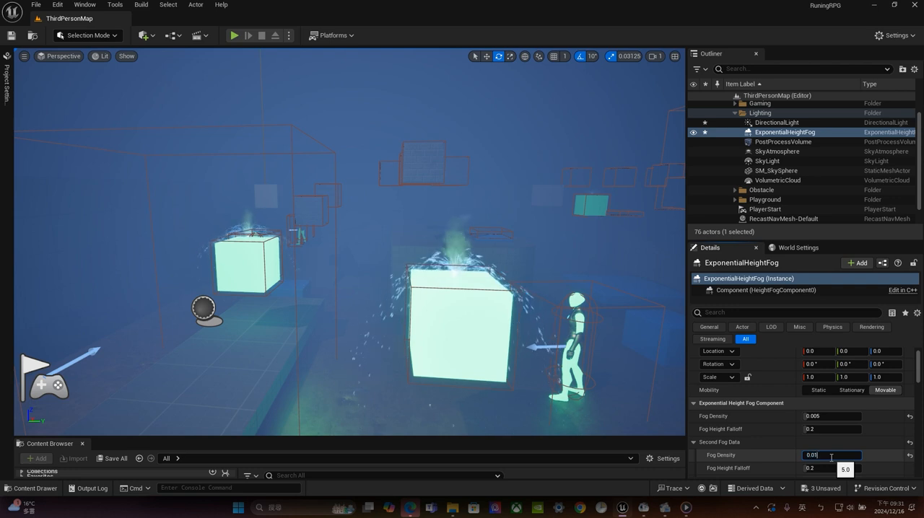
{"action": "type", "text": "0.01"}
{"action": "key", "text": "Return"}
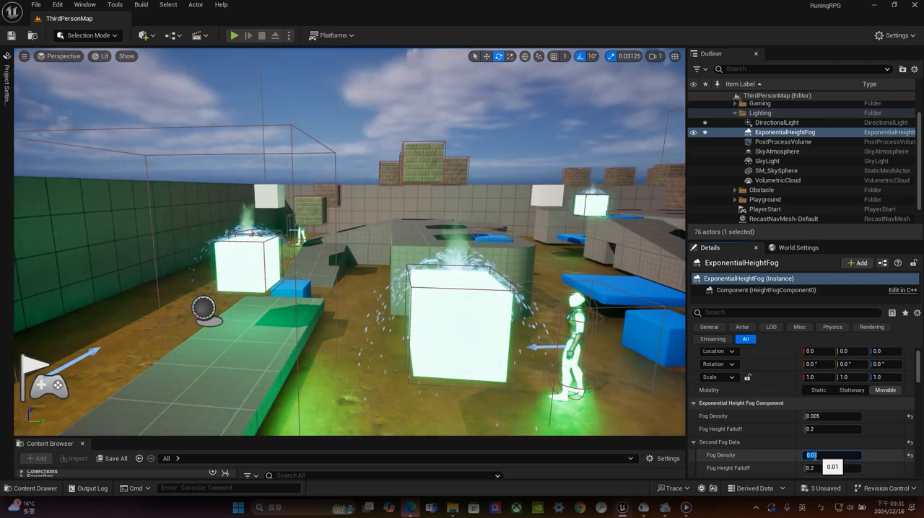
{"action": "left_click", "coordinate": [828, 457]}
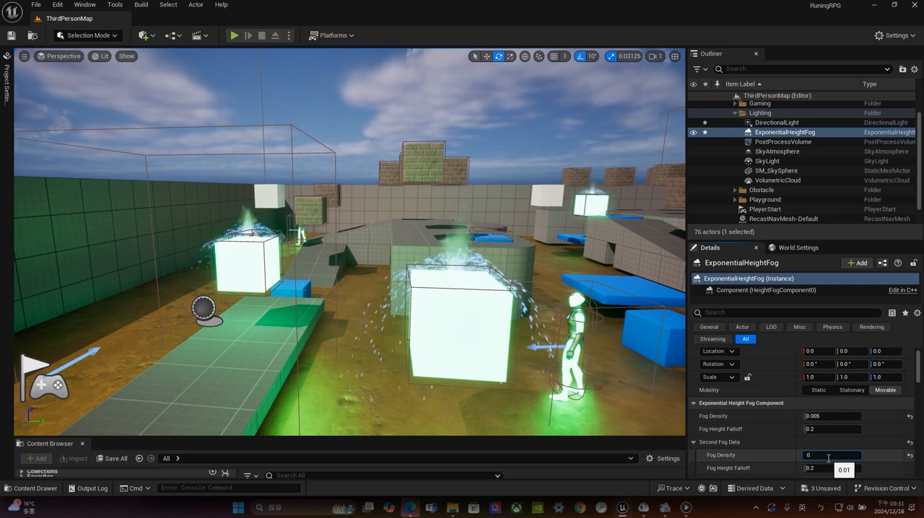
{"action": "key", "text": "Return"}
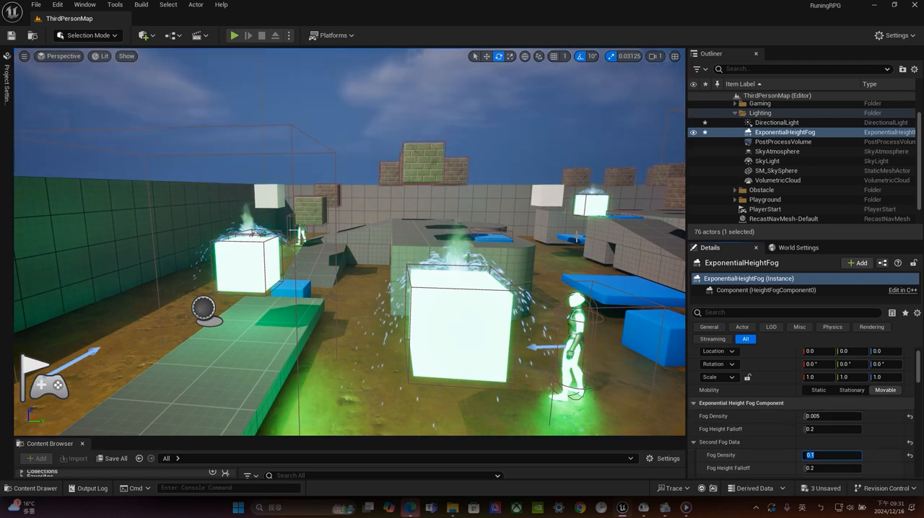
{"action": "left_click", "coordinate": [819, 419]}
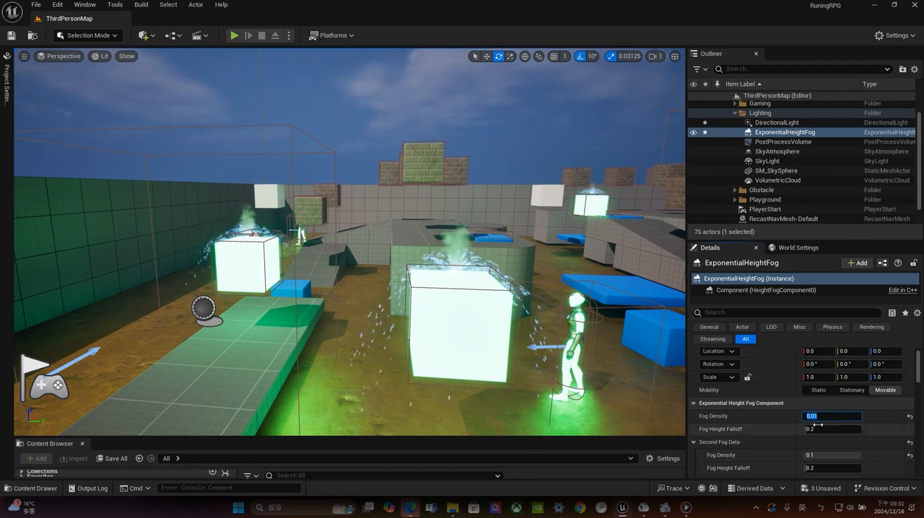
{"action": "left_click_drag", "start_coordinate": [815, 416], "coordinate": [826, 417]}
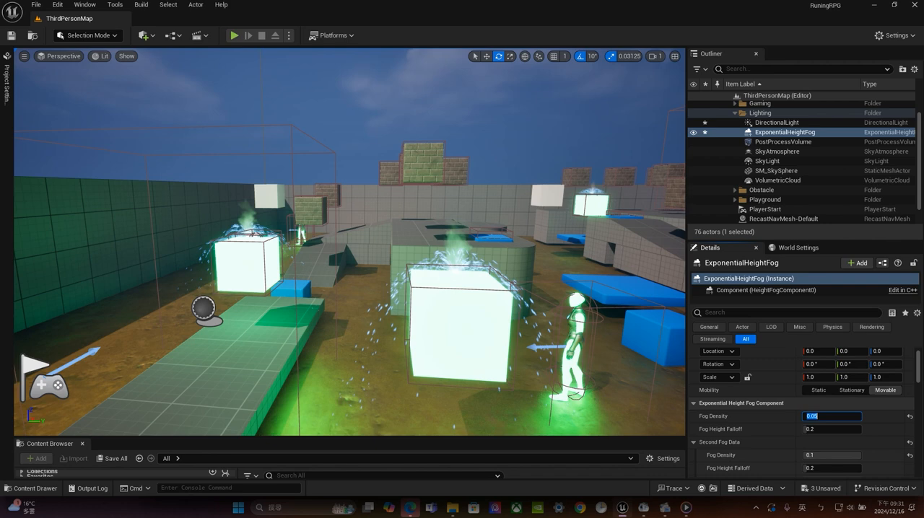
Select the PostProcessVolume and focus the viewport on it
{"action": "right_click_drag", "start_coordinate": [506, 274], "coordinate": [505, 306]}
{"action": "key", "text": "s"}
{"action": "key", "text": "e"}
{"action": "key", "text": "w"}
{"action": "key", "text": "d"}
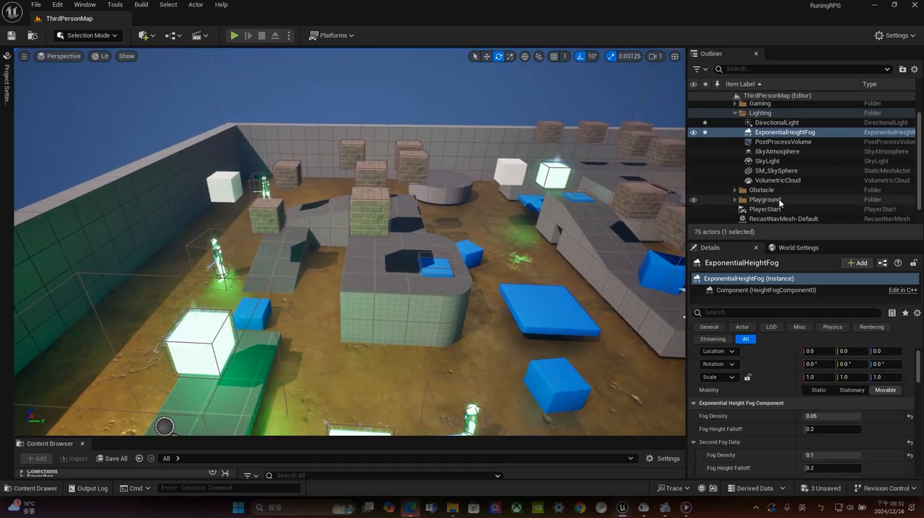
{"action": "left_click", "coordinate": [783, 142]}
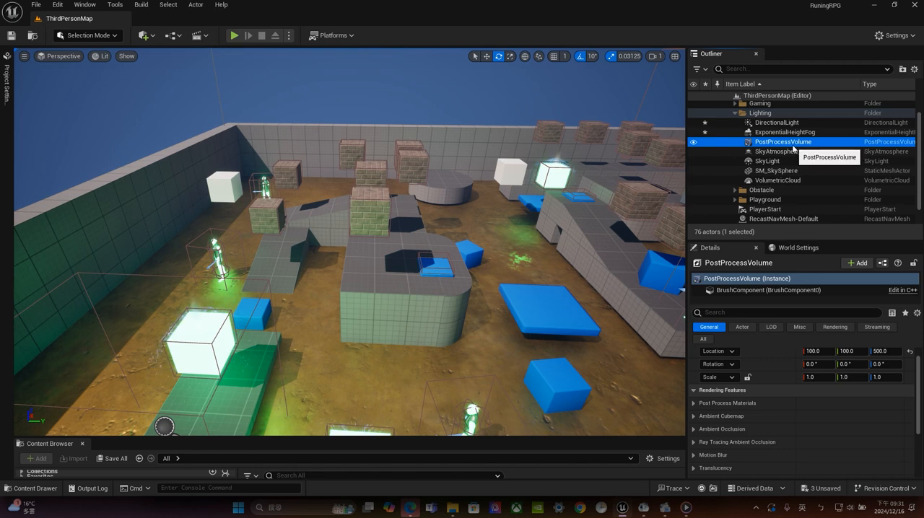
{"action": "double_click", "coordinate": [783, 143]}
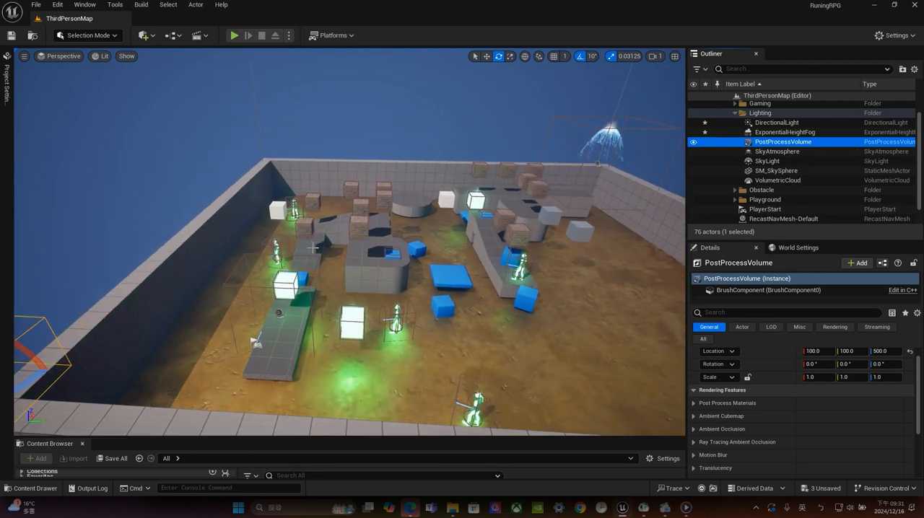
Scale the PostProcessVolume uniformly to about 12.84
{"action": "scroll", "coordinate": [313, 248], "scroll_direction": "down", "scroll_amount": 8}
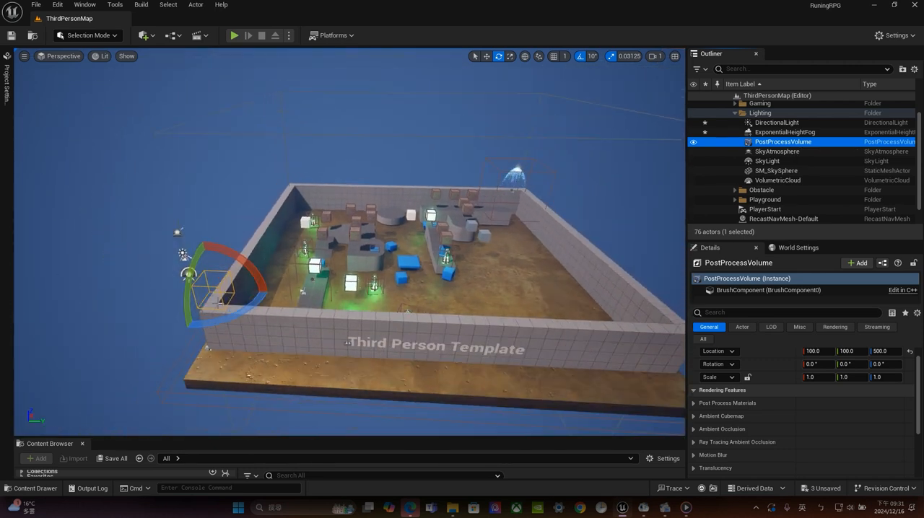
{"action": "left_click_drag", "start_coordinate": [349, 220], "coordinate": [349, 233], "text": "alt"}
{"action": "key", "text": "w"}
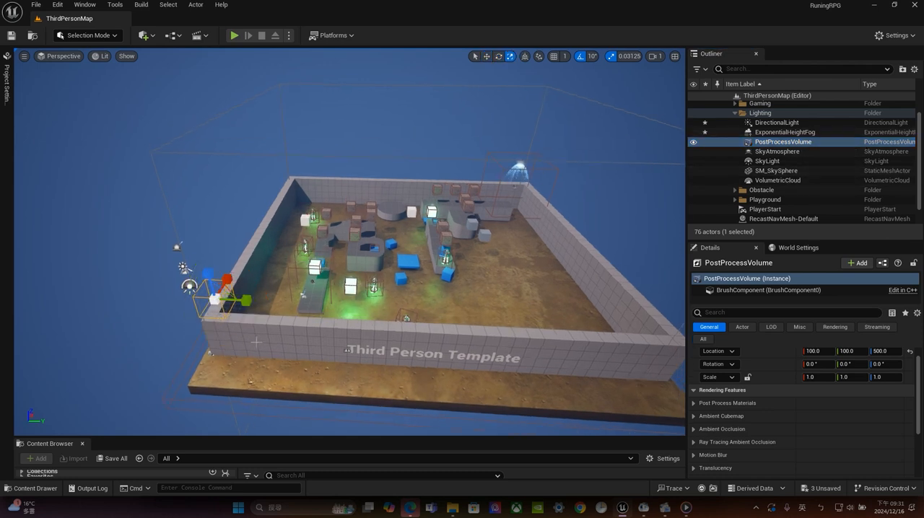
{"action": "left_click_drag", "start_coordinate": [215, 300], "coordinate": [216, 288]}
Move the PostProcessVolume over the walled arena, to about X 1509 and Y 1436
{"action": "key", "text": "w"}
{"action": "key", "text": "e"}
{"action": "key", "text": "w"}
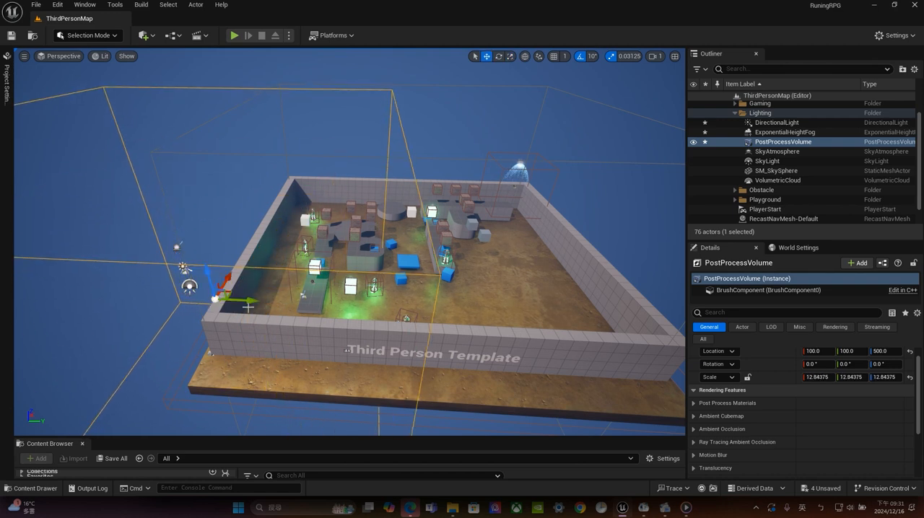
{"action": "right_click_drag", "start_coordinate": [245, 308], "coordinate": [321, 267]}
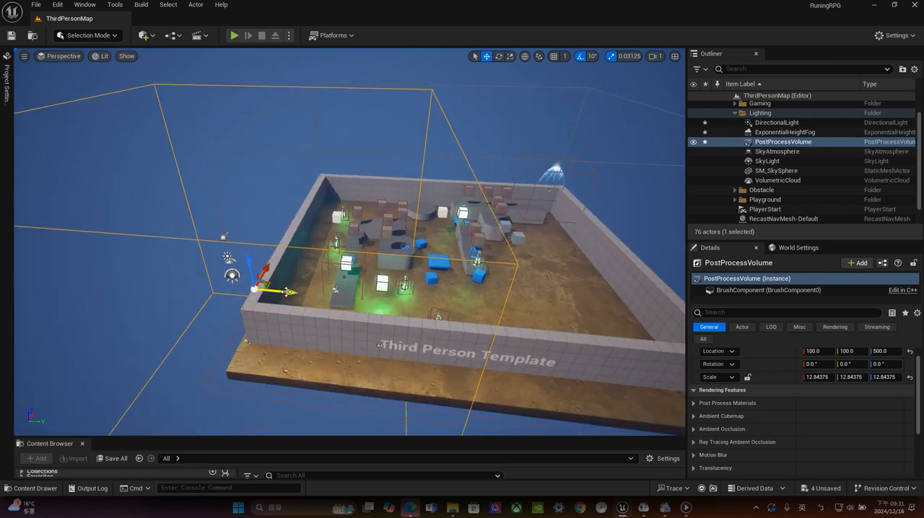
{"action": "left_click_drag", "start_coordinate": [287, 292], "coordinate": [613, 202]}
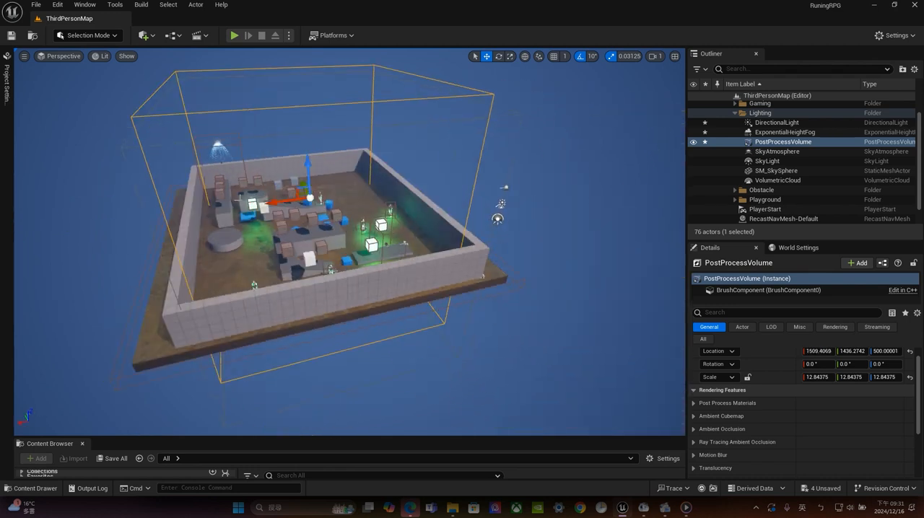
Enlarge the PostProcessVolume uniformly to a scale of about 14.31 for wider coverage of the arena
{"action": "scroll", "coordinate": [349, 242], "scroll_direction": "up", "scroll_amount": 3}
{"action": "left_click_drag", "start_coordinate": [350, 242], "coordinate": [307, 235], "text": "alt"}
{"action": "scroll", "coordinate": [349, 242], "scroll_direction": "down", "scroll_amount": 3}
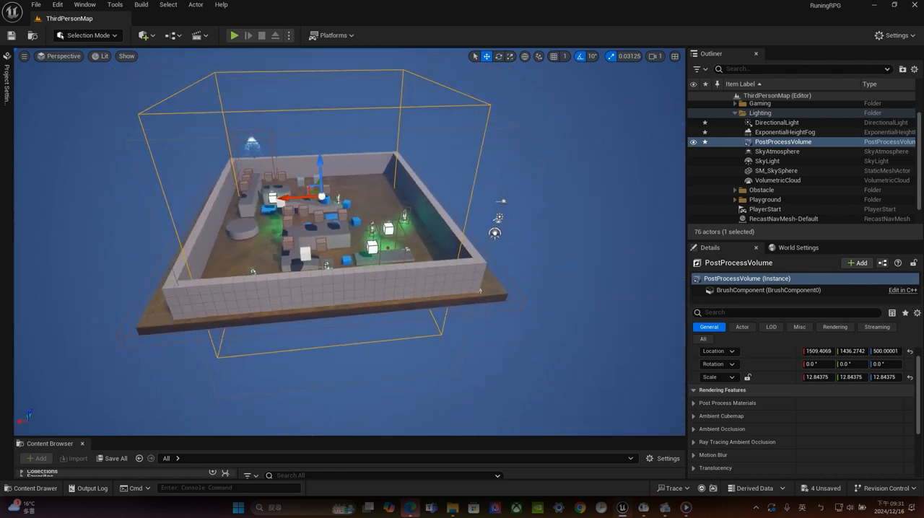
{"action": "scroll", "coordinate": [202, 220], "scroll_direction": "up", "scroll_amount": 5}
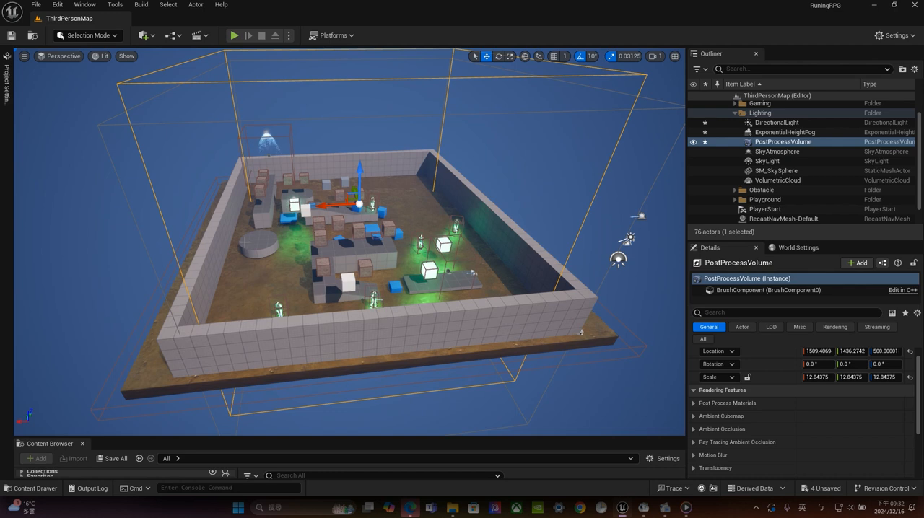
{"action": "key", "text": "e"}
{"action": "key", "text": "r"}
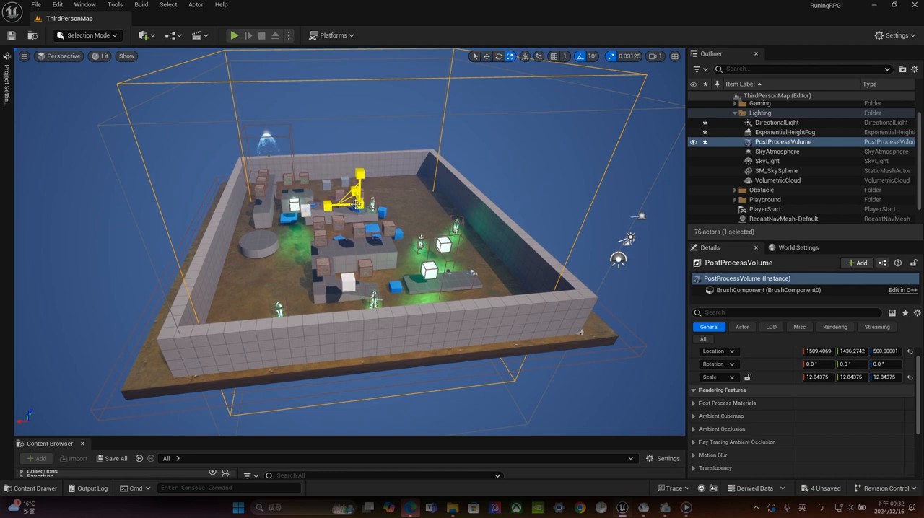
{"action": "left_click_drag", "start_coordinate": [355, 205], "coordinate": [160, 225]}
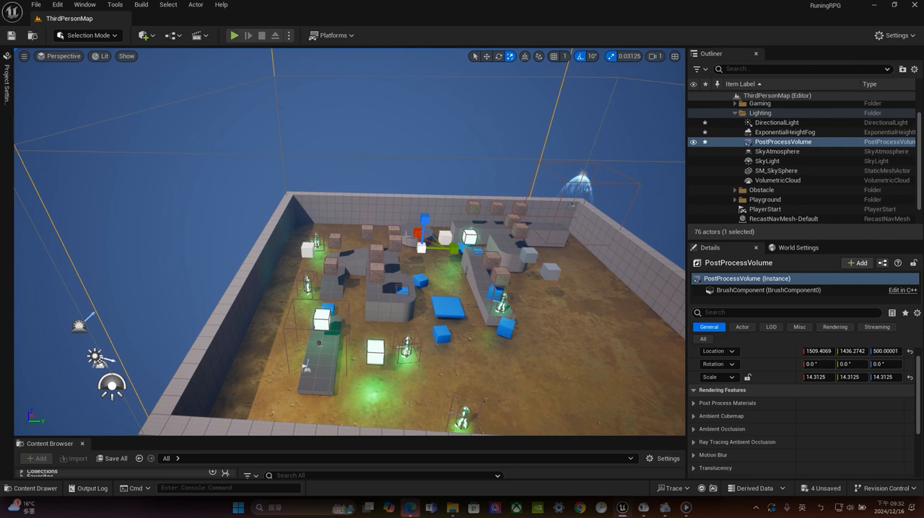
Shift the PostProcessVolume along the Y axis to about 1543
{"action": "scroll", "coordinate": [409, 237], "scroll_direction": "down", "scroll_amount": 2}
{"action": "key", "text": "w"}
{"action": "left_click_drag", "start_coordinate": [449, 251], "coordinate": [463, 251]}
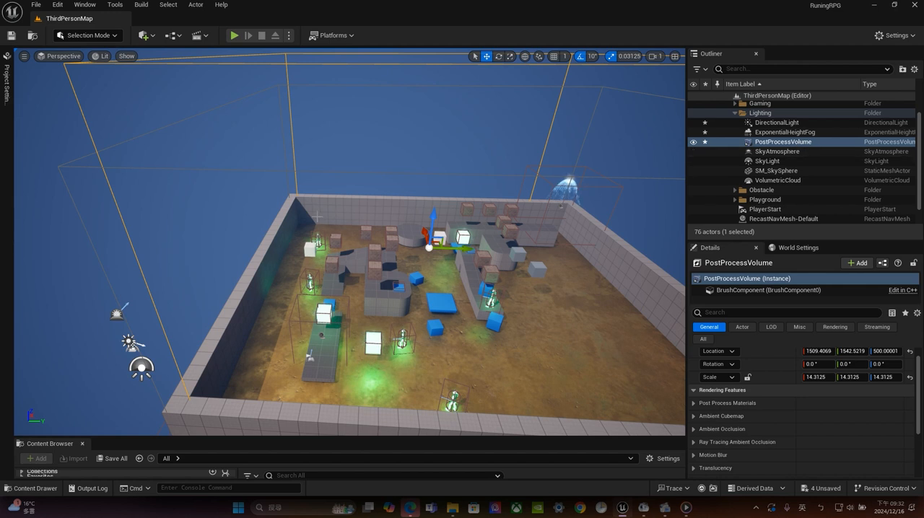
Reduce only the PostProcessVolume's vertical Z scale to about 9.47
{"action": "scroll", "coordinate": [317, 216], "scroll_direction": "down", "scroll_amount": 5}
{"action": "left_click_drag", "start_coordinate": [317, 217], "coordinate": [408, 181], "text": "alt"}
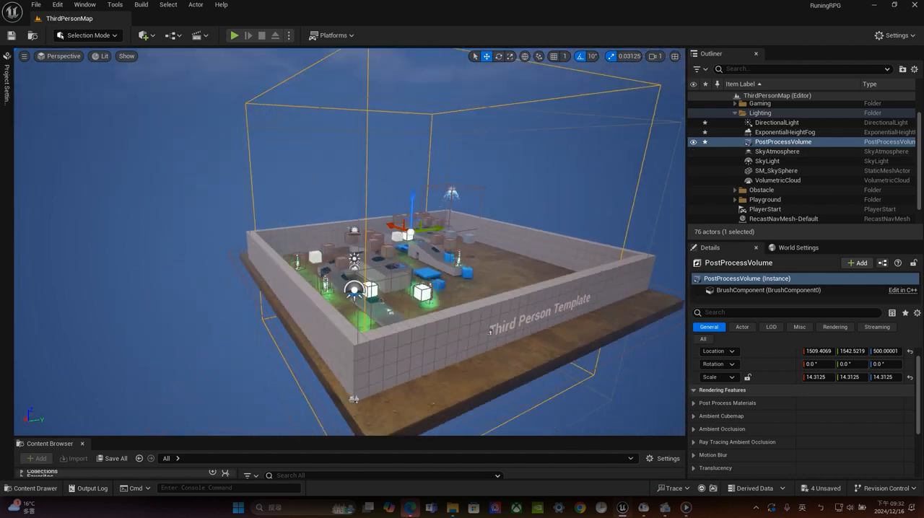
{"action": "left_click_drag", "start_coordinate": [490, 331], "coordinate": [301, 232], "text": "alt"}
{"action": "key", "text": "e"}
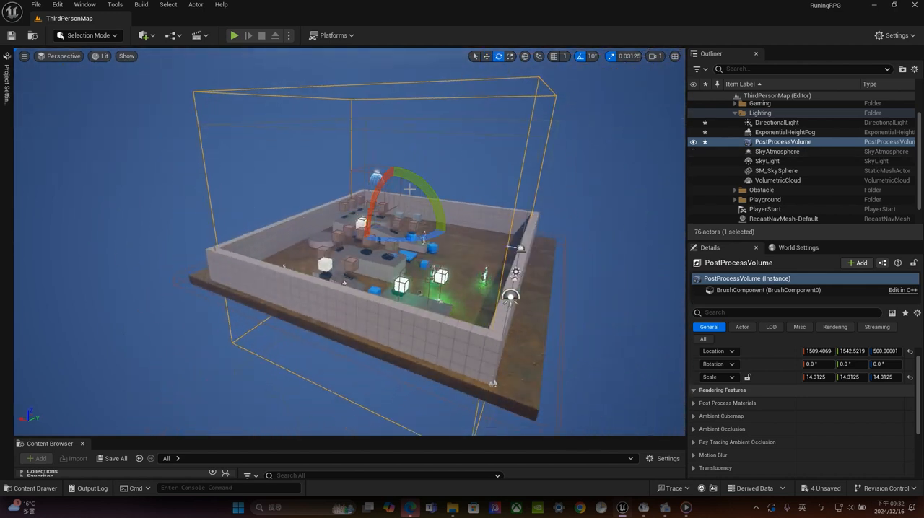
{"action": "key", "text": "r"}
{"action": "left_click_drag", "start_coordinate": [393, 192], "coordinate": [393, 265]}
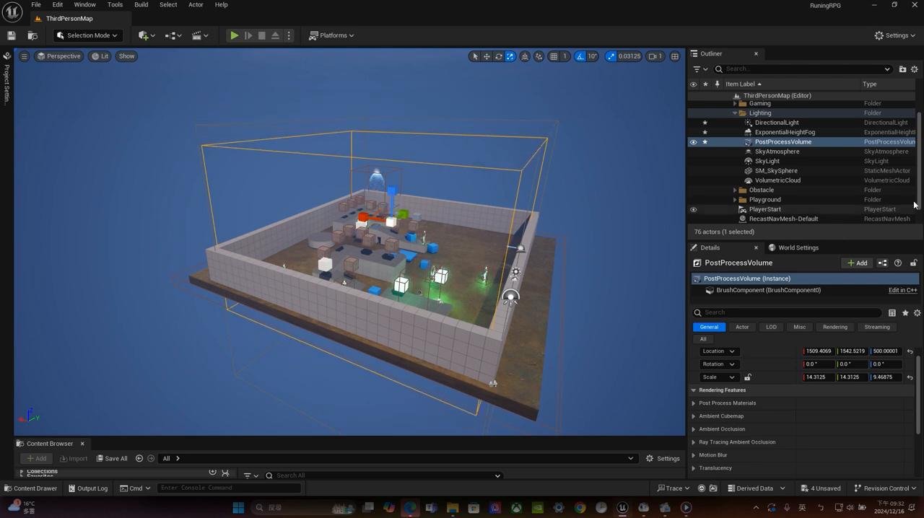
List all PostProcessVolume settings and enable the Method, Intensity and Threshold overrides under Bloom
{"action": "scroll", "coordinate": [830, 416], "scroll_direction": "up", "scroll_amount": 1}
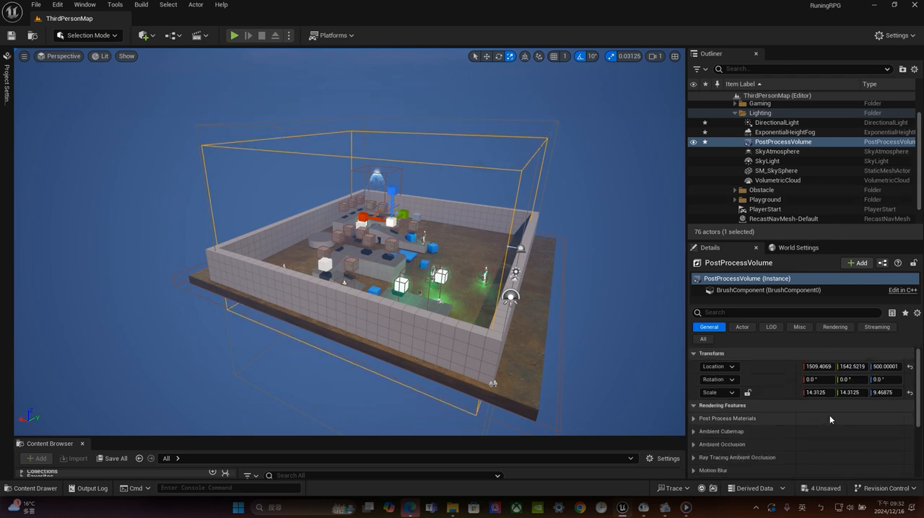
{"action": "left_click", "coordinate": [703, 339]}
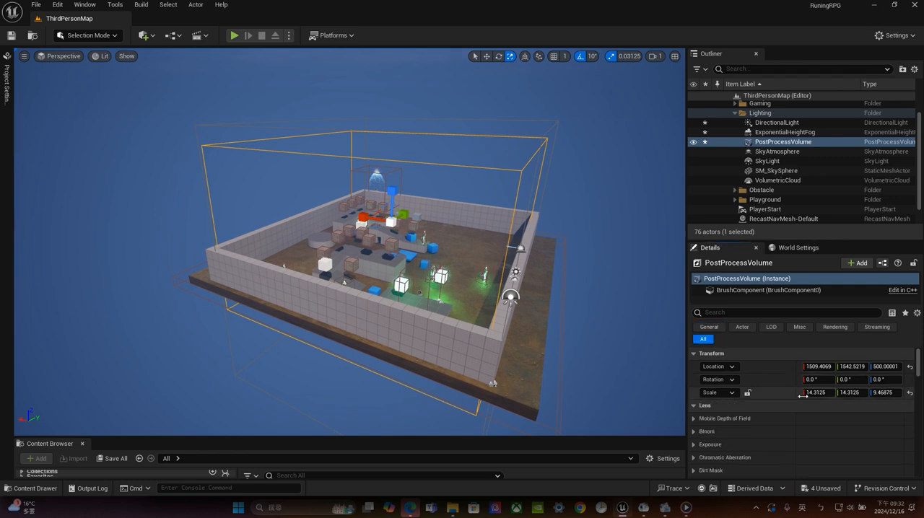
{"action": "left_click", "coordinate": [747, 431]}
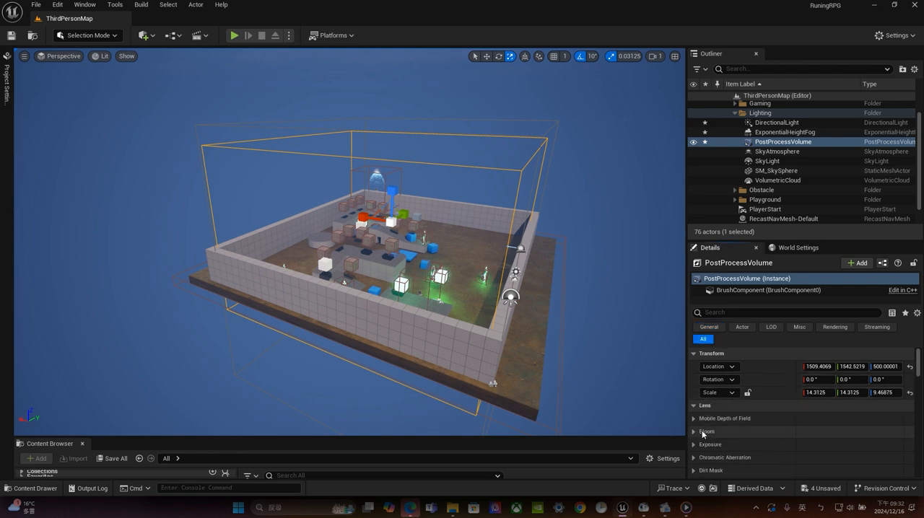
{"action": "scroll", "coordinate": [737, 449], "scroll_direction": "down", "scroll_amount": 2}
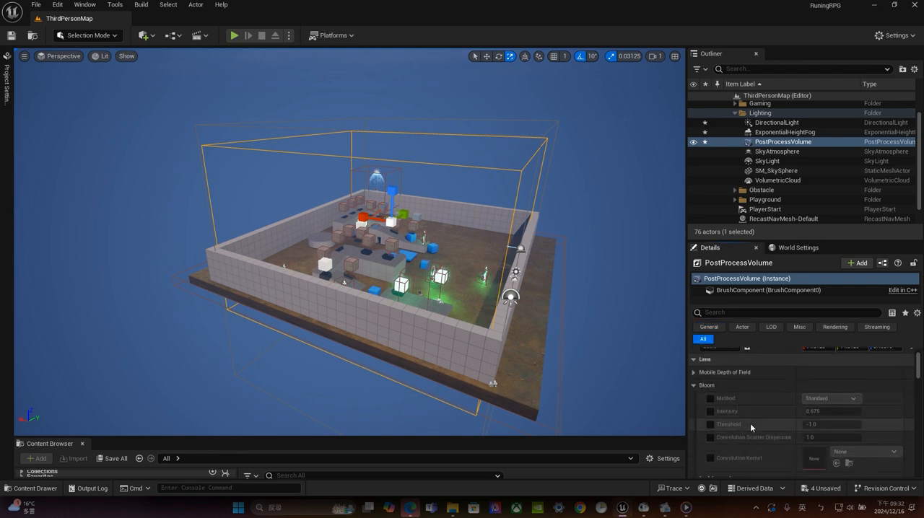
{"action": "left_click", "coordinate": [711, 399]}
{"action": "left_click", "coordinate": [710, 411]}
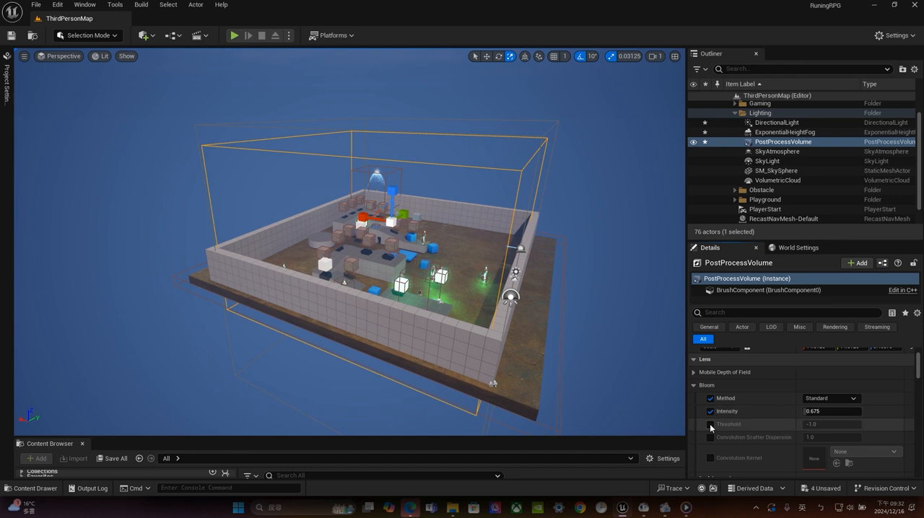
{"action": "left_click", "coordinate": [710, 424]}
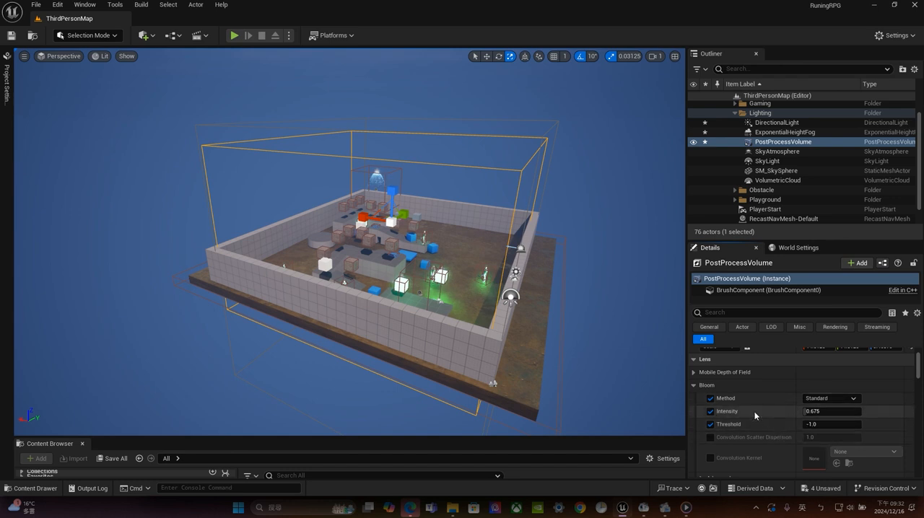
Raise the PostProcessVolume's Bloom intensity to about 3.31 and inspect the glowing objects in the arena up close
{"action": "left_click_drag", "start_coordinate": [823, 413], "coordinate": [843, 413]}
{"action": "scroll", "coordinate": [388, 302], "scroll_direction": "up", "scroll_amount": 3}
{"action": "middle_click_drag", "start_coordinate": [387, 303], "coordinate": [493, 264]}
{"action": "scroll", "coordinate": [493, 264], "scroll_direction": "up", "scroll_amount": 4}
{"action": "scroll", "coordinate": [493, 264], "scroll_direction": "up", "scroll_amount": 5}
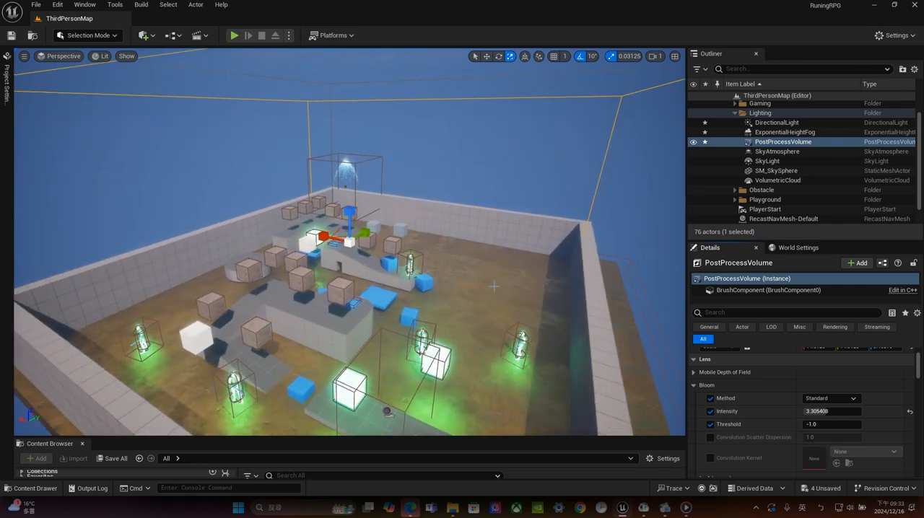
Move the PostProcessVolume slightly along its X axis over the arena
{"action": "key", "text": "s"}
{"action": "right_click_drag", "start_coordinate": [390, 212], "coordinate": [415, 229]}
{"action": "key", "text": "e"}
{"action": "key", "text": "w"}
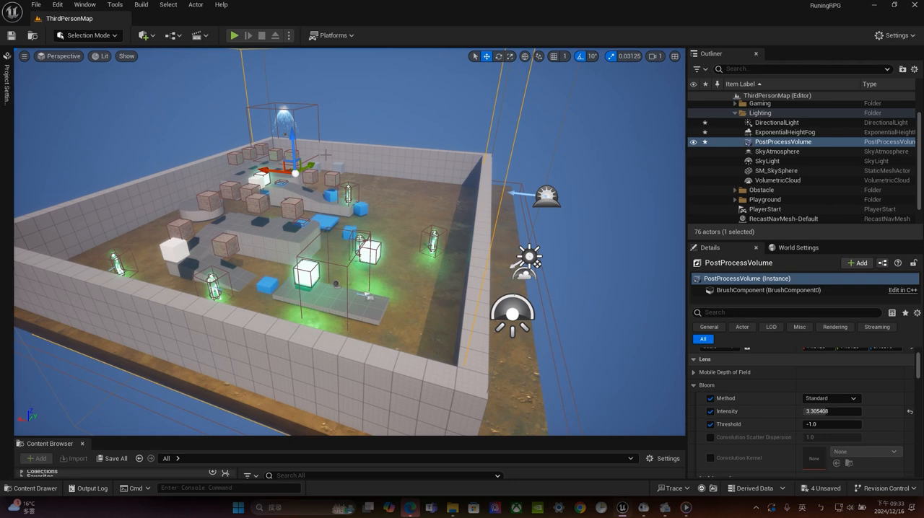
{"action": "left_click_drag", "start_coordinate": [271, 173], "coordinate": [274, 199]}
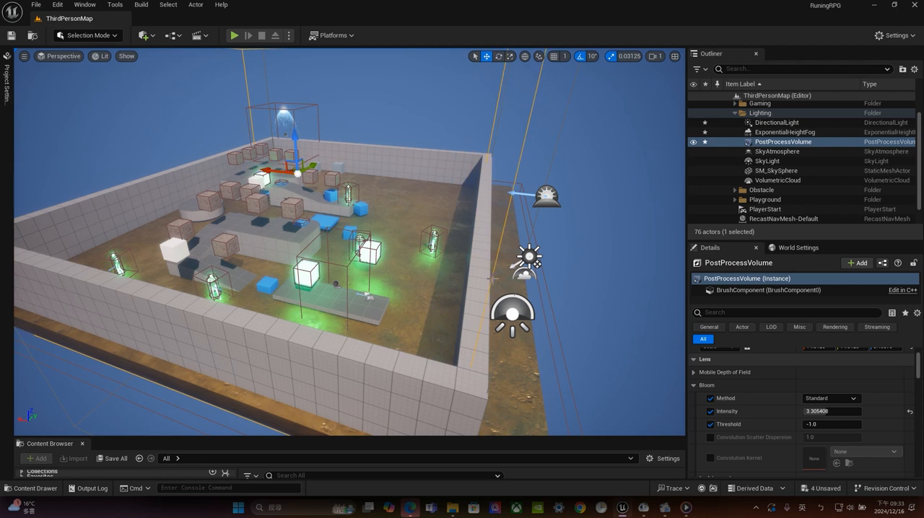
Lower the PostProcessVolume's Bloom intensity to about 2.58
{"action": "left_click_drag", "start_coordinate": [827, 412], "coordinate": [821, 412]}
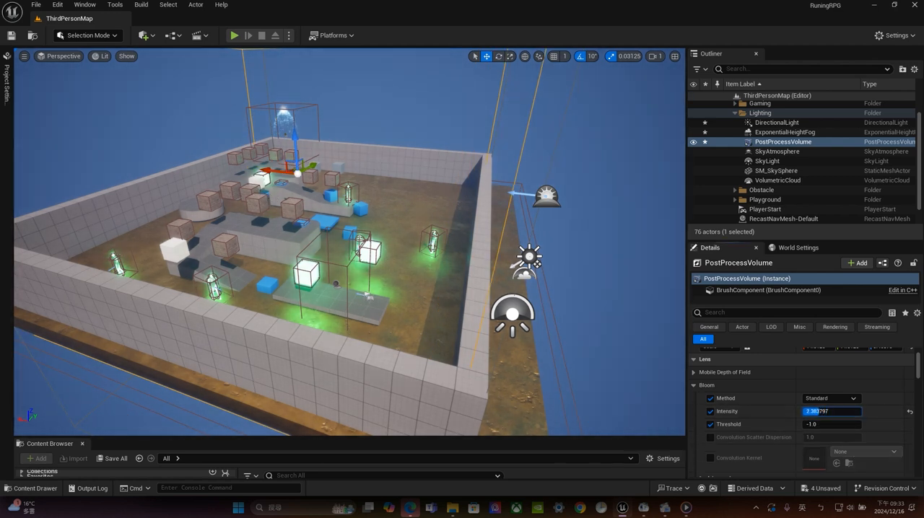
{"action": "left_click", "coordinate": [789, 144]}
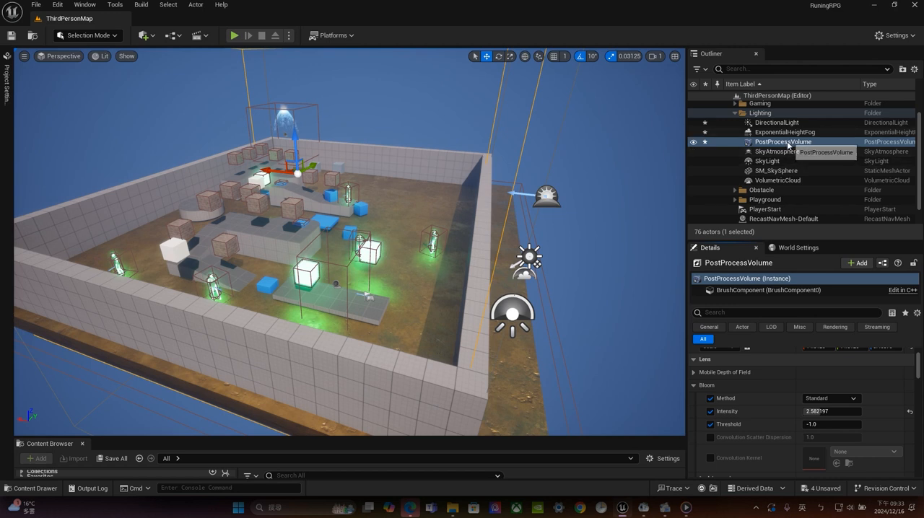
Switch the Bloom method to Convolution and disable the Method override
{"action": "left_click", "coordinate": [709, 399]}
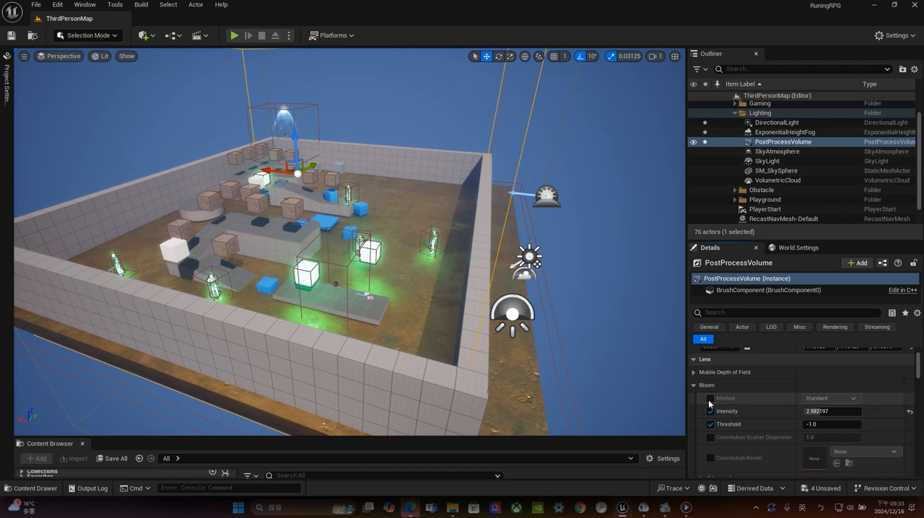
{"action": "left_click", "coordinate": [709, 399]}
{"action": "left_click", "coordinate": [830, 398]}
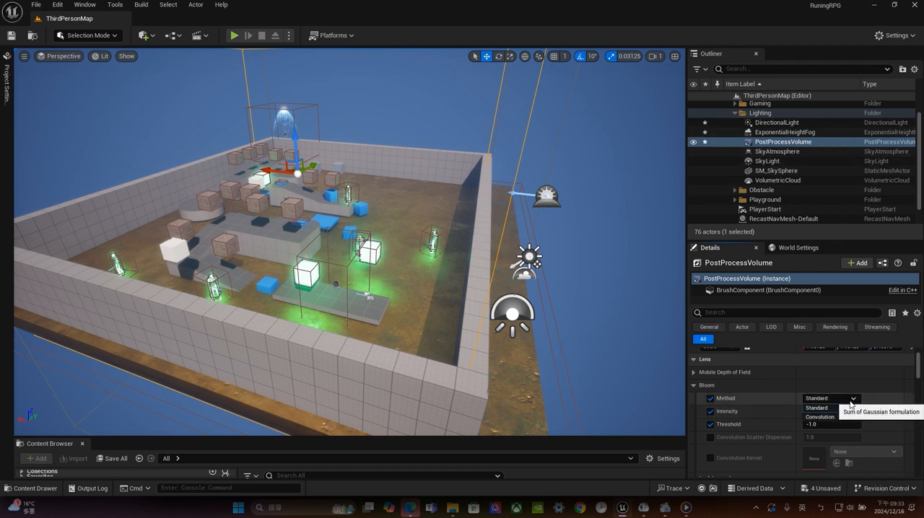
{"action": "left_click", "coordinate": [838, 418]}
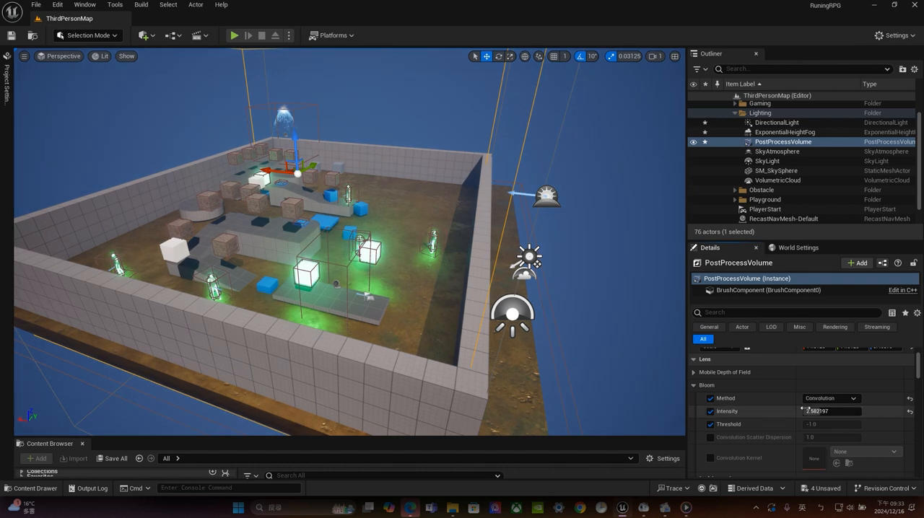
{"action": "left_click", "coordinate": [709, 398]}
Hide and restore the SkyAtmosphere to compare its effect on the whole arena
{"action": "scroll", "coordinate": [505, 210], "scroll_direction": "down", "scroll_amount": 10}
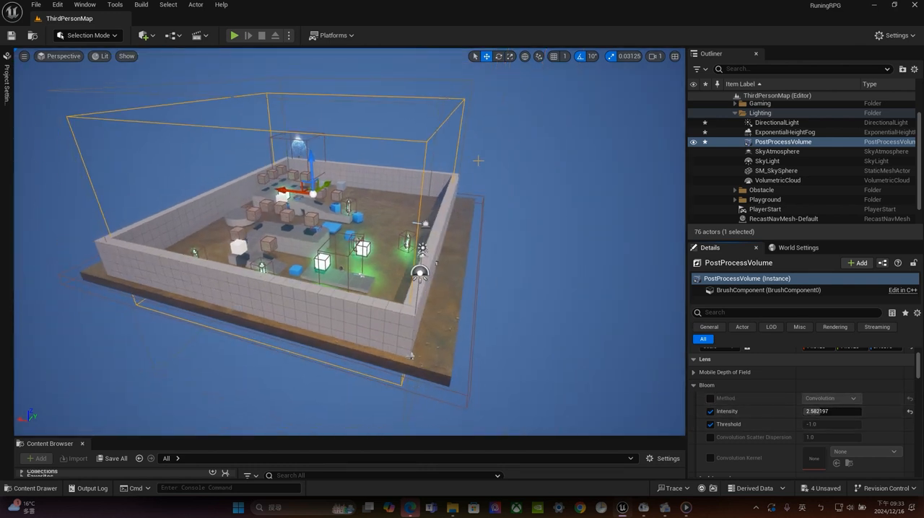
{"action": "left_click_drag", "start_coordinate": [477, 158], "coordinate": [218, 187], "text": "alt"}
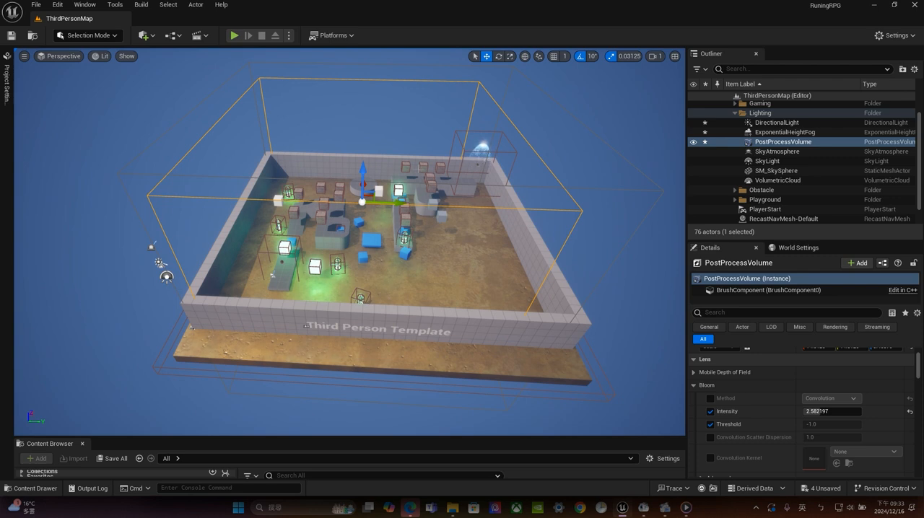
{"action": "left_click", "coordinate": [792, 153]}
{"action": "left_click", "coordinate": [768, 163]}
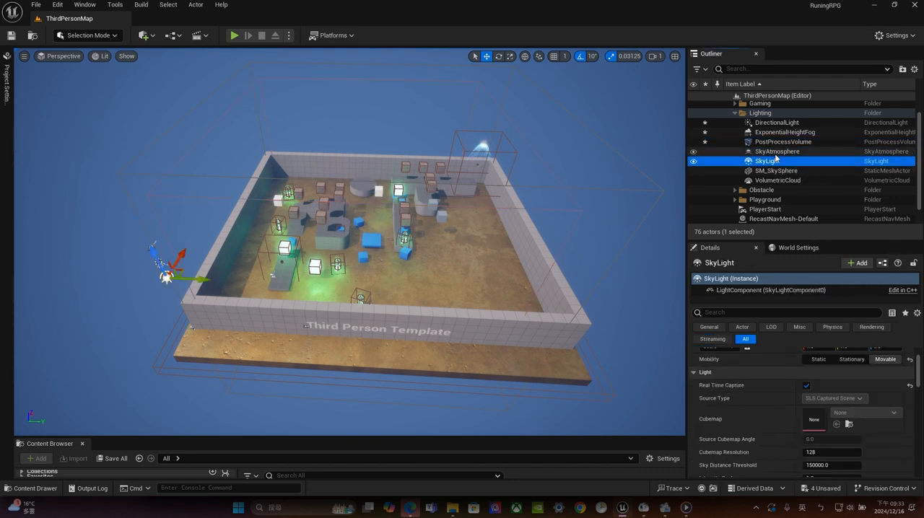
{"action": "left_click", "coordinate": [767, 151]}
{"action": "left_click", "coordinate": [693, 153]}
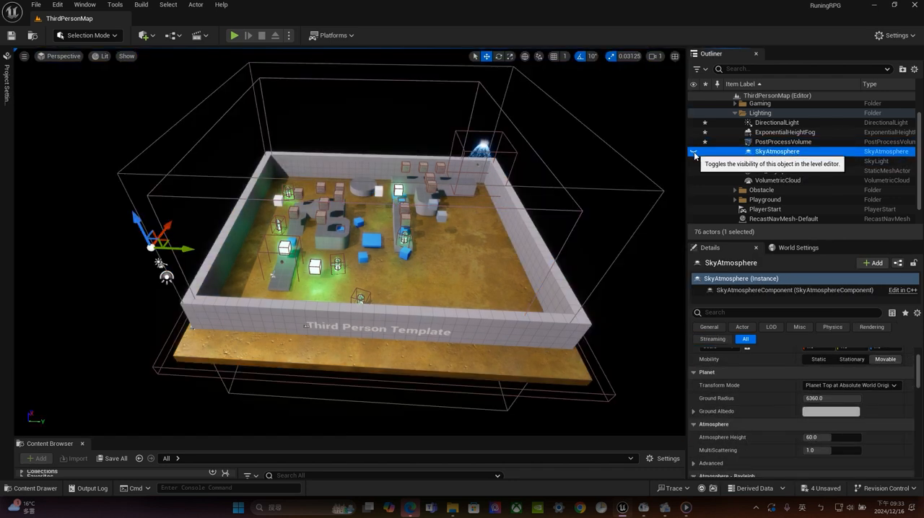
{"action": "left_click", "coordinate": [694, 153]}
{"action": "left_click", "coordinate": [718, 161]}
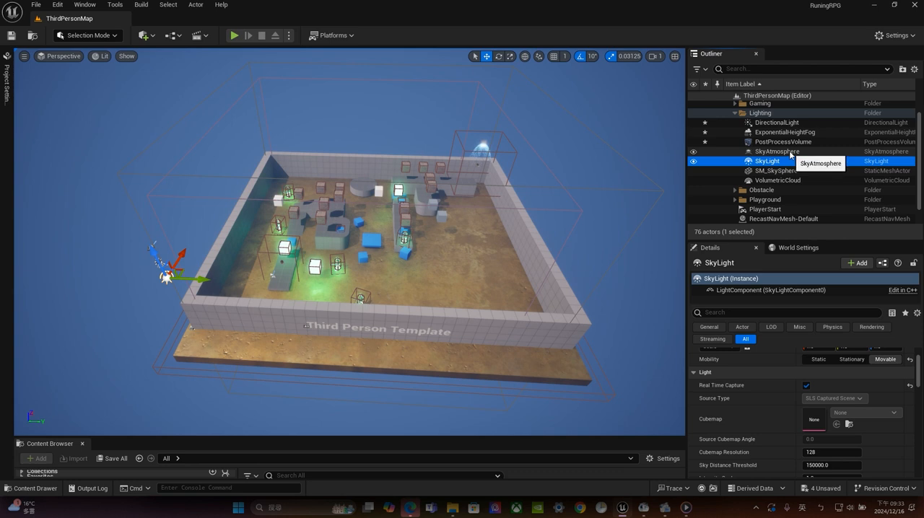
{"action": "left_click", "coordinate": [779, 151]}
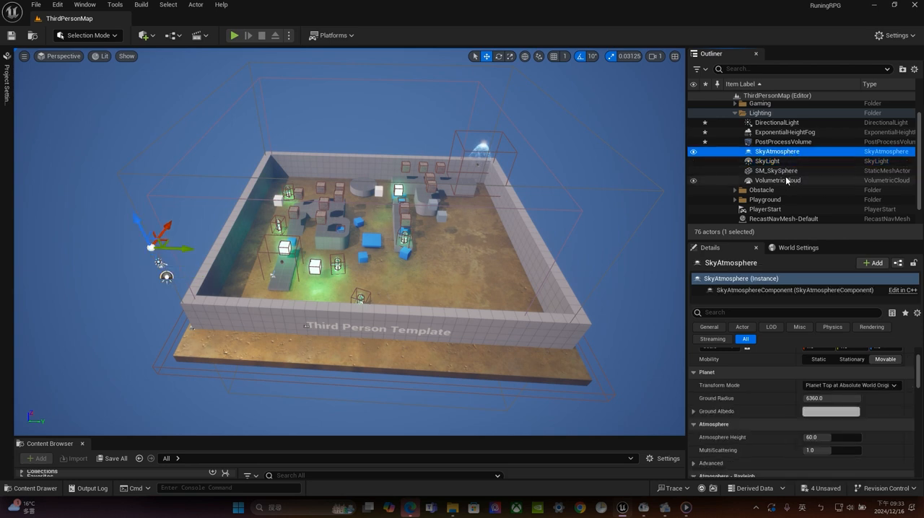
Hide the SM_SkySphere and view the arena from a low angle with the sky behind it
{"action": "left_click", "coordinate": [693, 171]}
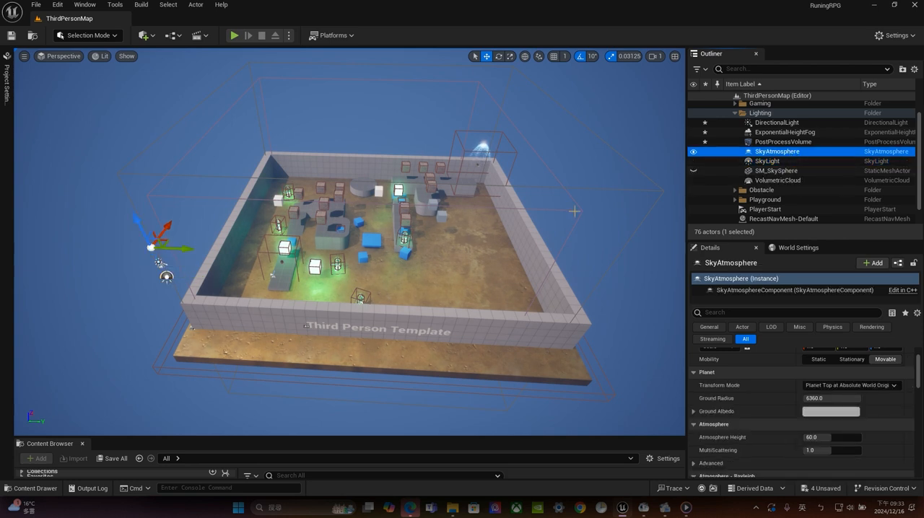
{"action": "left_click_drag", "start_coordinate": [382, 185], "coordinate": [394, 130], "text": "alt"}
{"action": "middle_click_drag", "start_coordinate": [382, 184], "coordinate": [383, 140]}
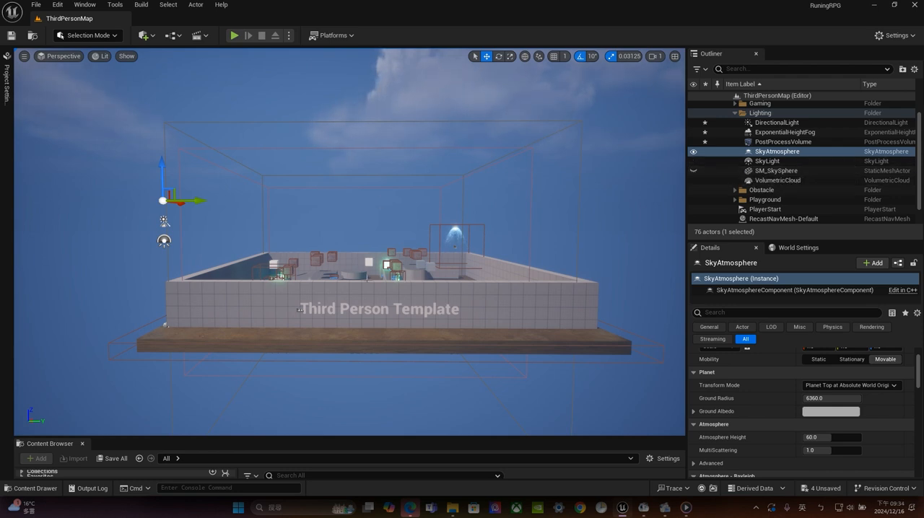
Toggle the SkyAtmosphere's visibility off and on twice to compare the cloudy sky with and without it
{"action": "left_click", "coordinate": [693, 152]}
{"action": "left_click", "coordinate": [694, 153]}
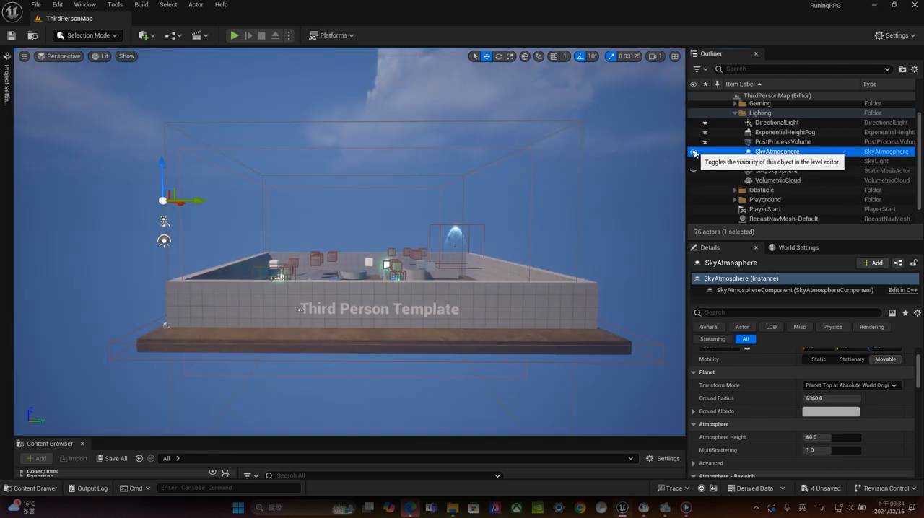
{"action": "left_click", "coordinate": [694, 153]}
{"action": "left_click", "coordinate": [694, 152]}
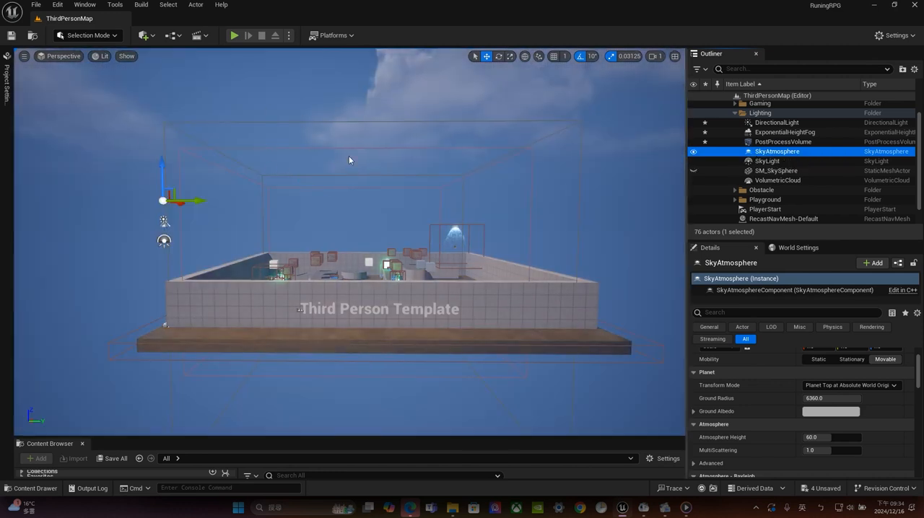
Frame the large blue BP_BoxPlatform and its surroundings in the viewport, and collapse the BP folder of the actor list
{"action": "left_click", "coordinate": [766, 162]}
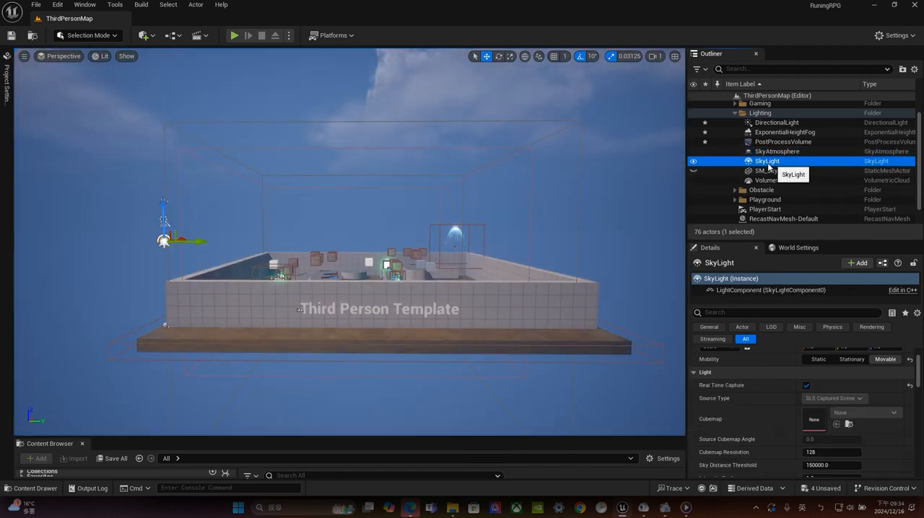
{"action": "right_click_drag", "start_coordinate": [345, 207], "coordinate": [346, 245]}
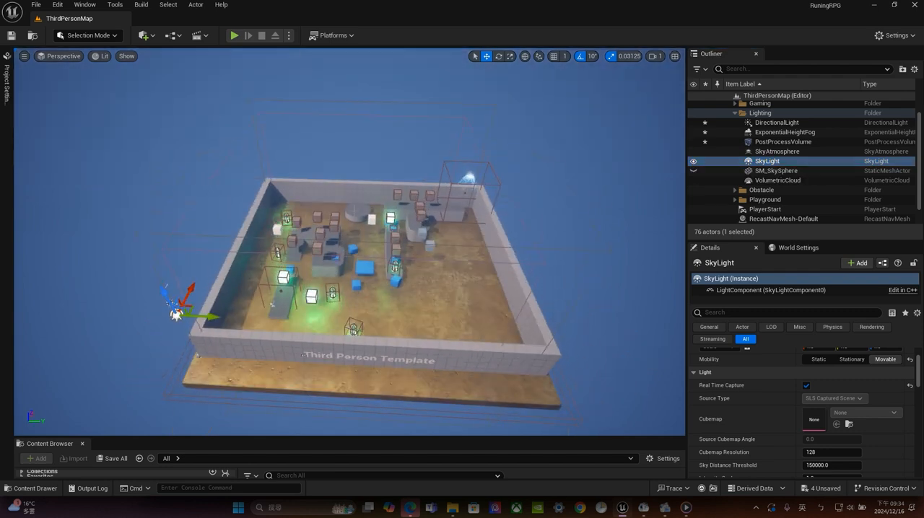
{"action": "left_click", "coordinate": [365, 268]}
{"action": "key", "text": "f"}
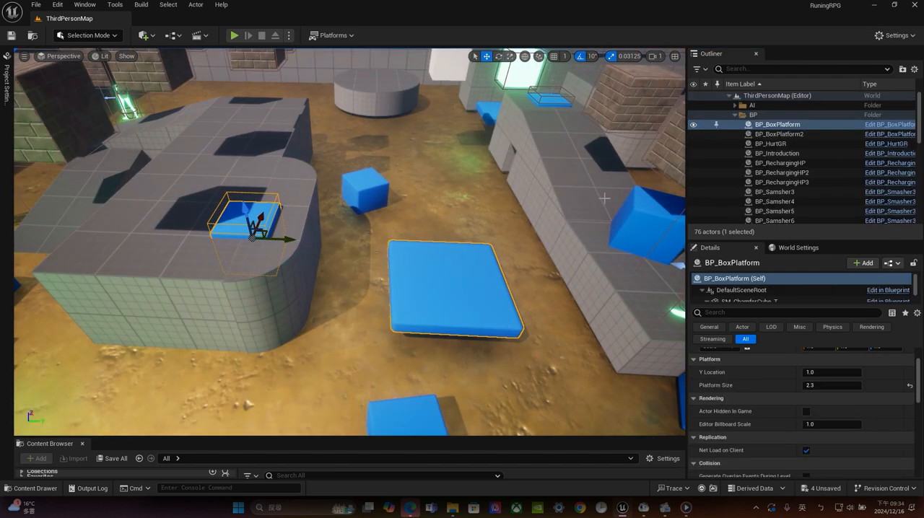
{"action": "scroll", "coordinate": [365, 268], "scroll_direction": "down", "scroll_amount": 1}
{"action": "left_click", "coordinate": [735, 114]}
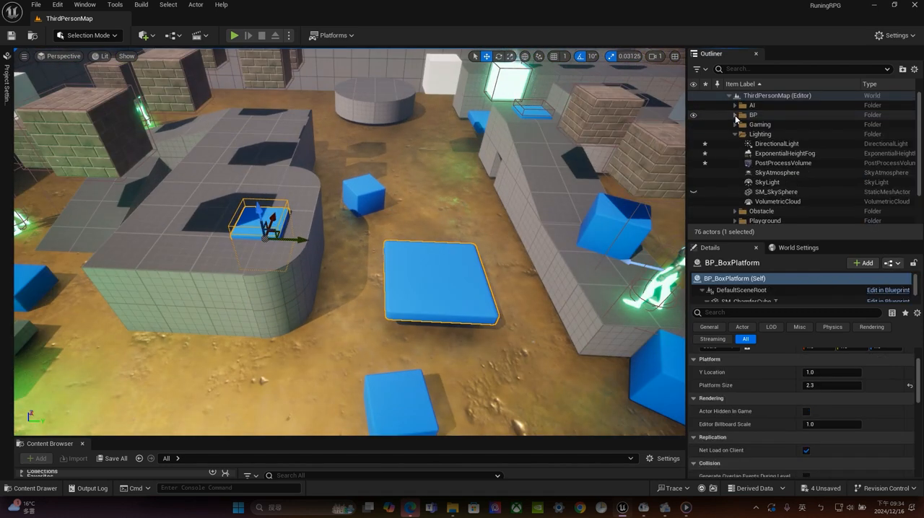
{"action": "scroll", "coordinate": [577, 223], "scroll_direction": "down", "scroll_amount": 3}
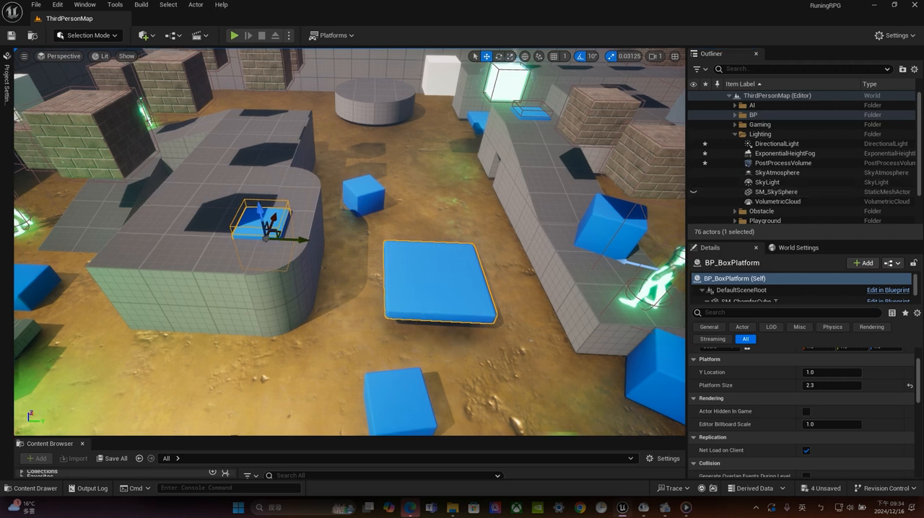
Toggle the SkyLight's visibility repeatedly to compare the shadows and ambient light around the platforms, leaving it shown
{"action": "left_click", "coordinate": [694, 182]}
{"action": "left_click", "coordinate": [693, 183]}
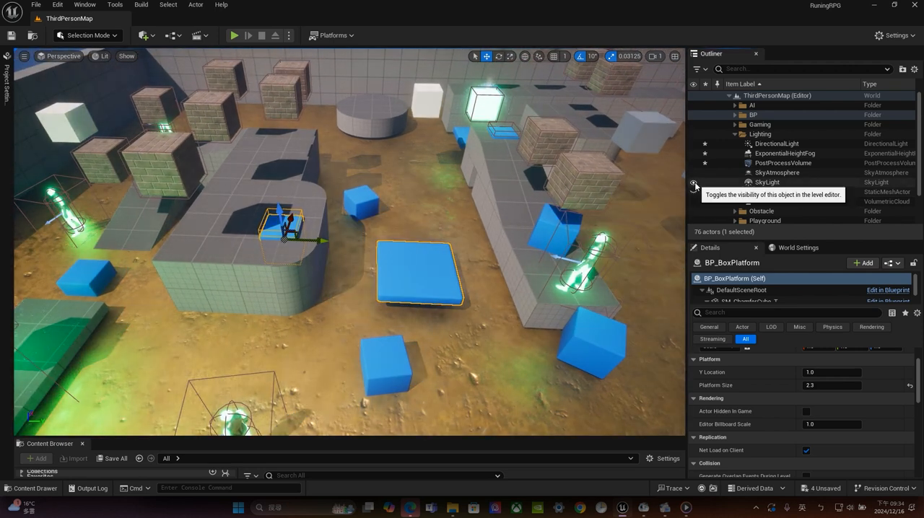
{"action": "left_click", "coordinate": [694, 184]}
{"action": "left_click", "coordinate": [694, 183]}
{"action": "left_click", "coordinate": [693, 183]}
{"action": "left_click", "coordinate": [694, 184]}
{"action": "left_click", "coordinate": [694, 183]}
{"action": "left_click", "coordinate": [694, 183]}
{"action": "left_click", "coordinate": [694, 184]}
{"action": "left_click", "coordinate": [693, 184]}
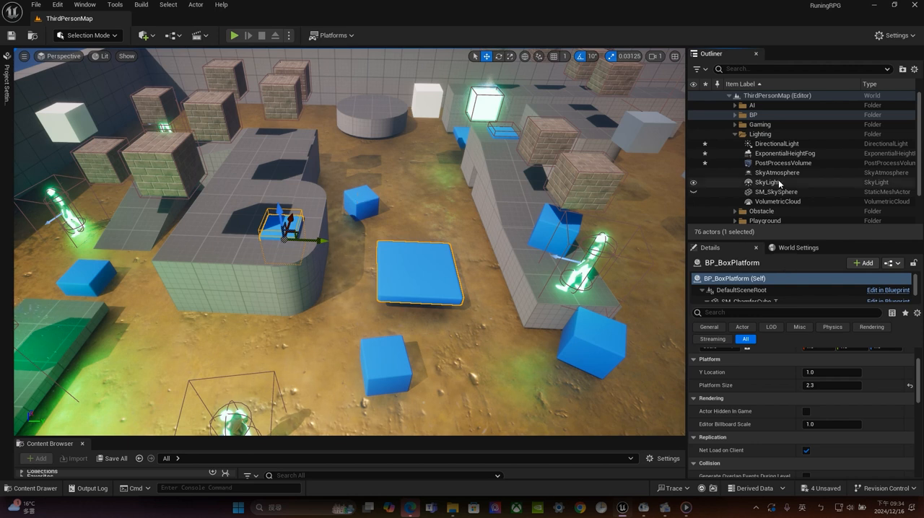
{"action": "left_click", "coordinate": [694, 183]}
{"action": "left_click", "coordinate": [694, 183]}
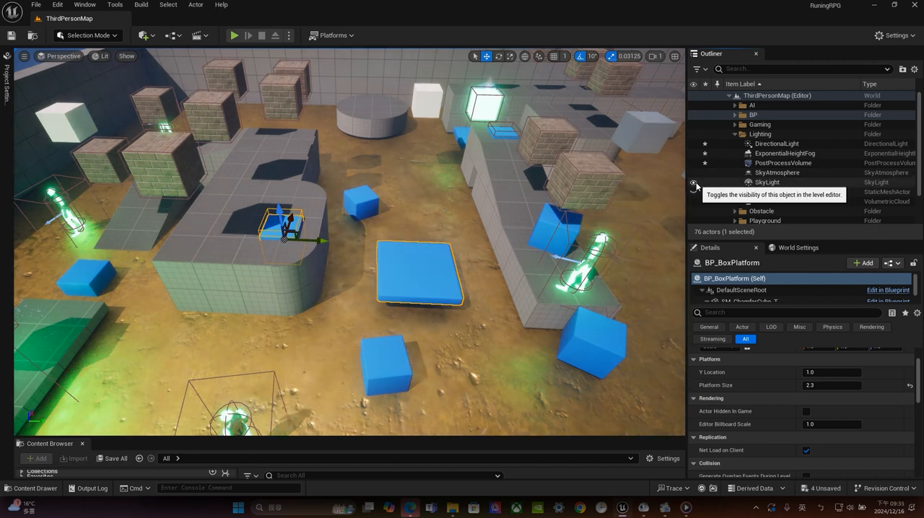
{"action": "left_click", "coordinate": [694, 184]}
{"action": "left_click", "coordinate": [693, 192]}
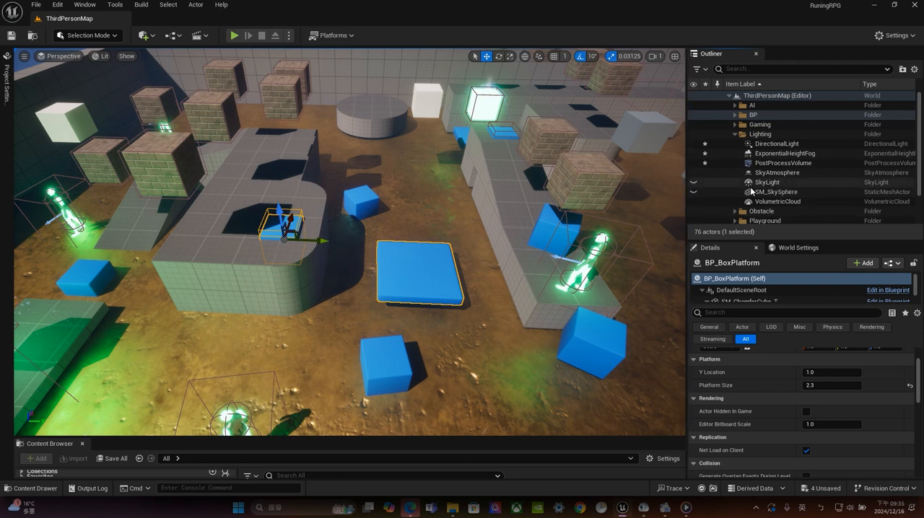
{"action": "left_click", "coordinate": [695, 184]}
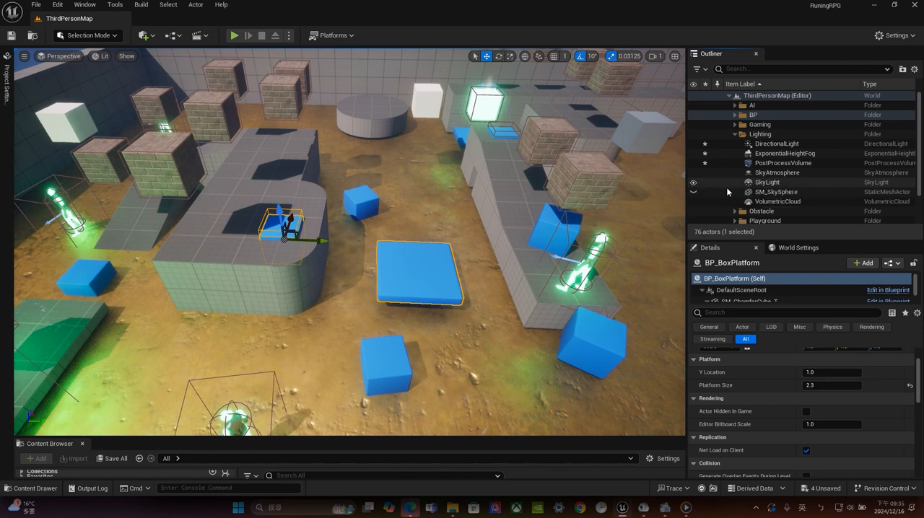
Set the PostProcessVolume's bloom intensity to 1.0 and turn off its bloom threshold override
{"action": "left_click", "coordinate": [784, 163]}
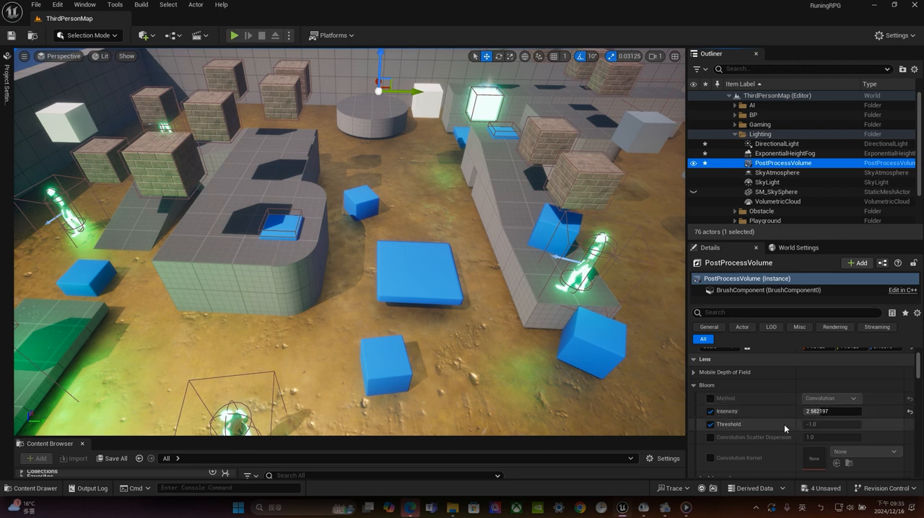
{"action": "left_click", "coordinate": [710, 411]}
{"action": "left_click", "coordinate": [710, 425]}
{"action": "left_click", "coordinate": [710, 412]}
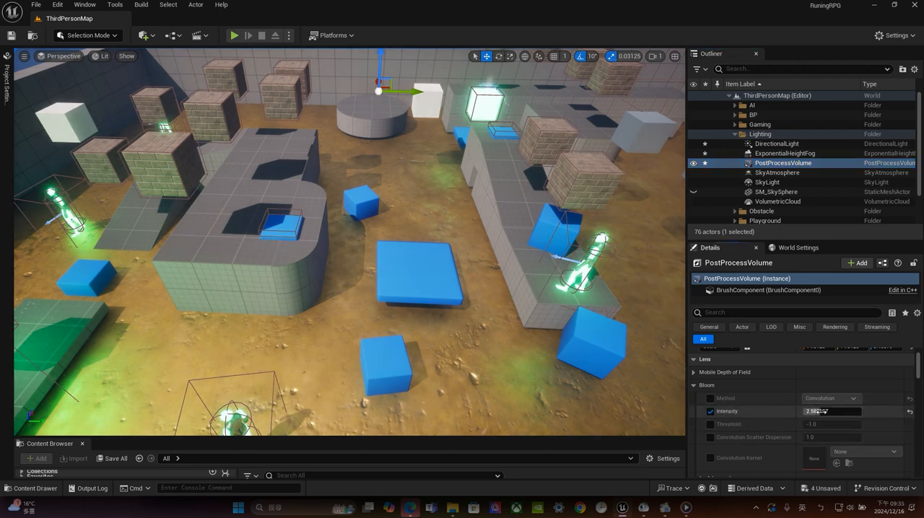
{"action": "left_click", "coordinate": [825, 412]}
{"action": "type", "text": "1\\"}
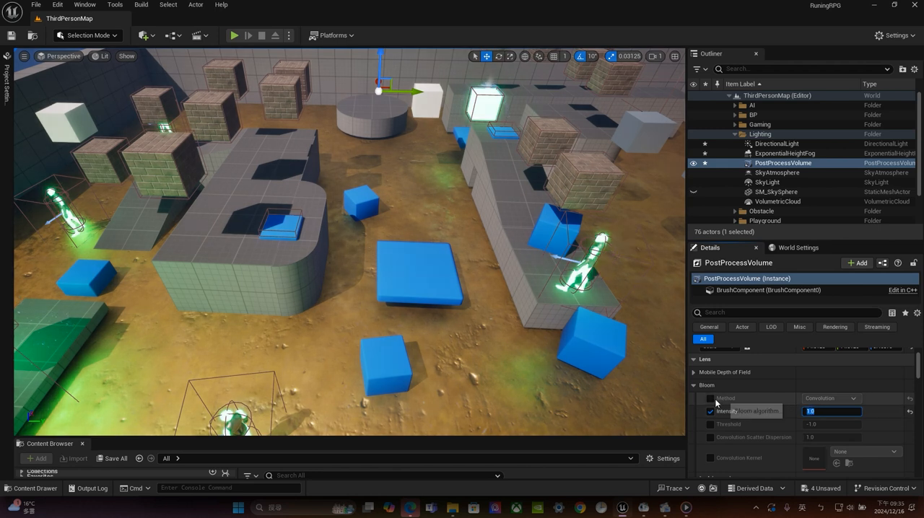
Enable the PostProcessVolume's bloom method override and set the method to Standard
{"action": "left_click", "coordinate": [710, 398]}
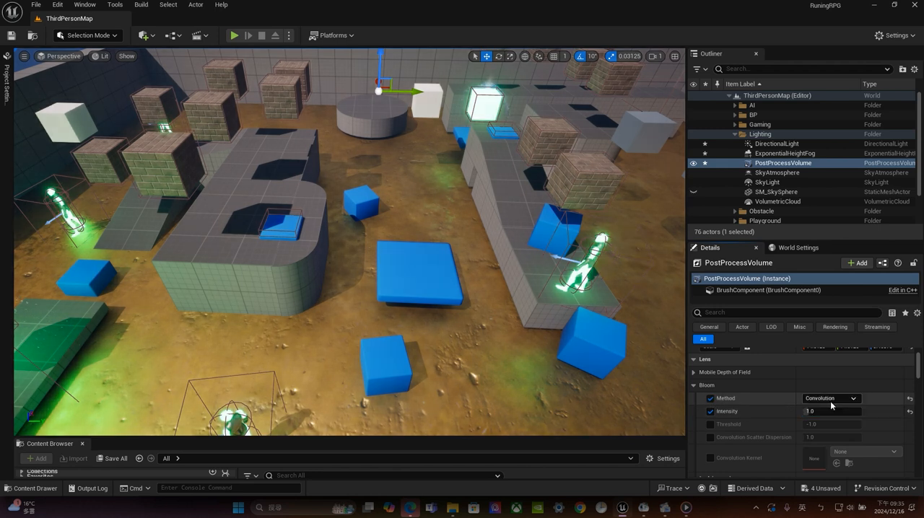
{"action": "left_click", "coordinate": [830, 399]}
{"action": "left_click", "coordinate": [822, 409]}
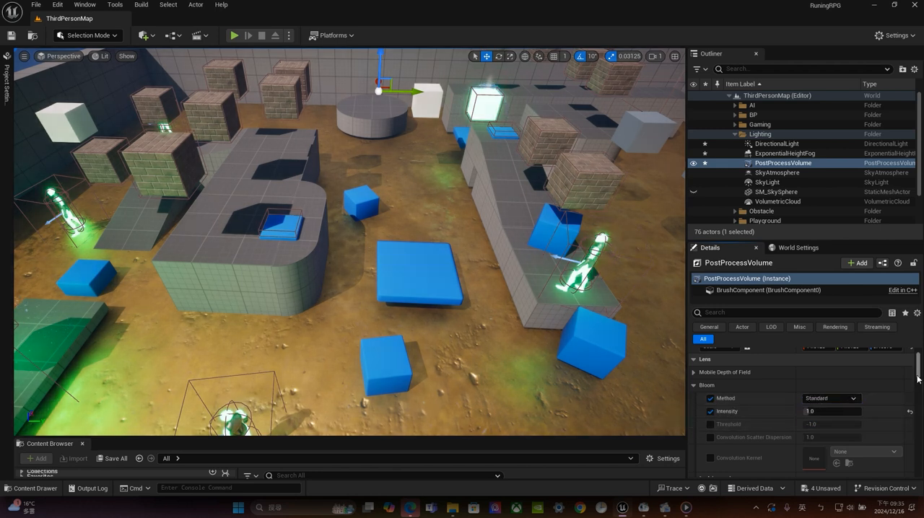
Expand the PostProcessVolume's exposure settings and enable the Metering Mode override with Auto Exposure Histogram
{"action": "left_click_drag", "start_coordinate": [918, 379], "coordinate": [919, 388]}
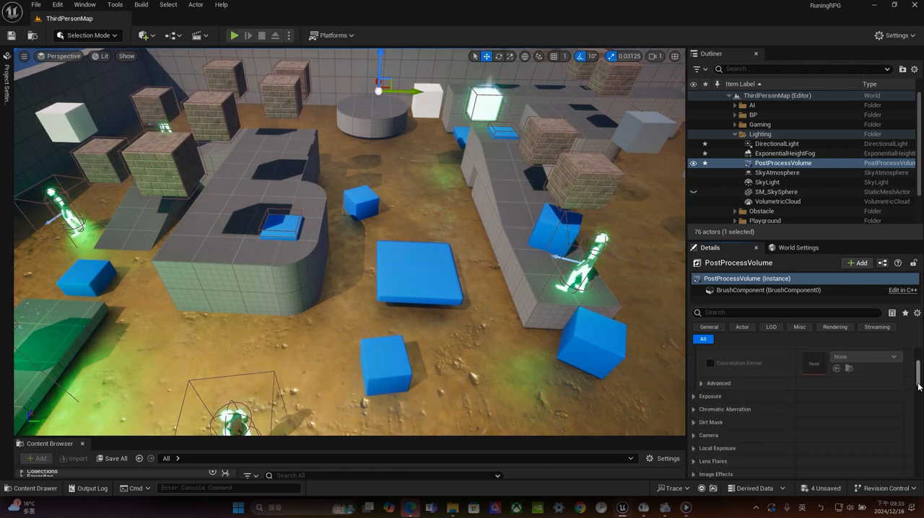
{"action": "left_click", "coordinate": [709, 398]}
{"action": "left_click", "coordinate": [710, 410]}
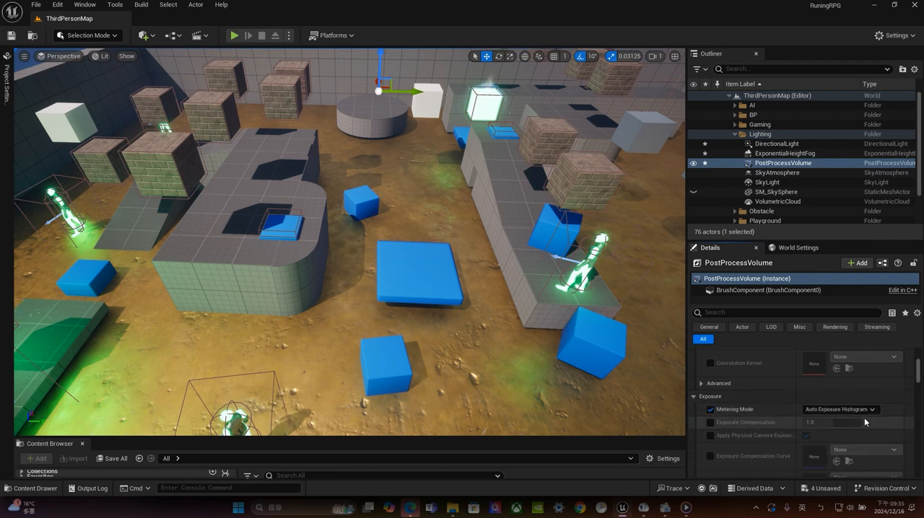
Try the PostProcessVolume's Global Illumination method override with Lumen while viewing the whole arena, and switch it back off
{"action": "left_click_drag", "start_coordinate": [921, 378], "coordinate": [922, 405]}
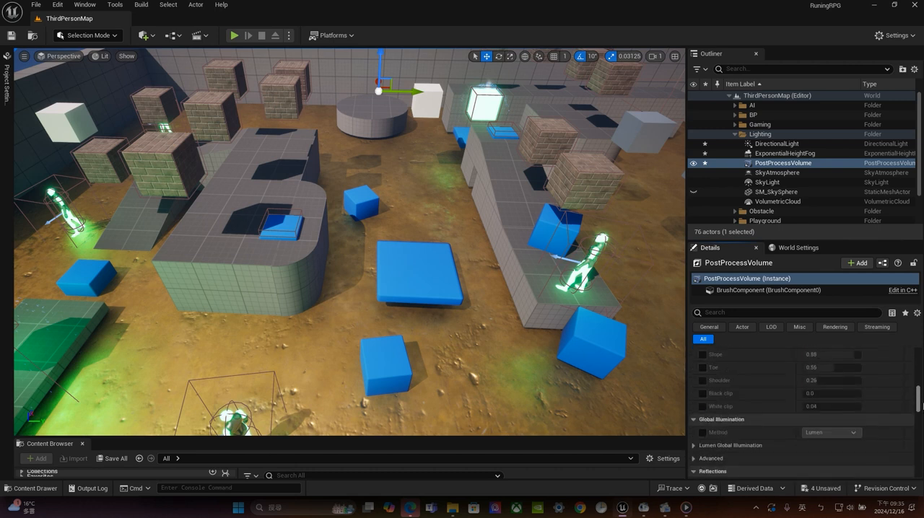
{"action": "left_click", "coordinate": [703, 433]}
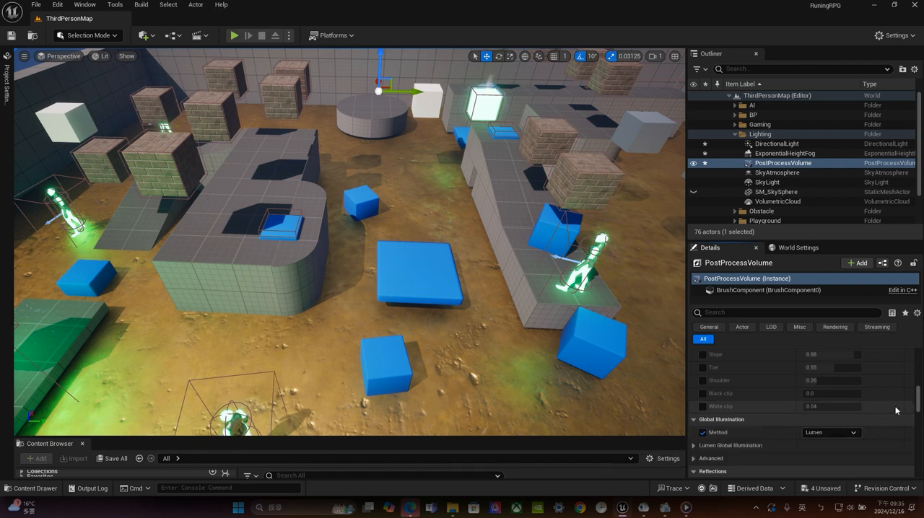
{"action": "scroll", "coordinate": [385, 244], "scroll_direction": "down", "scroll_amount": 8}
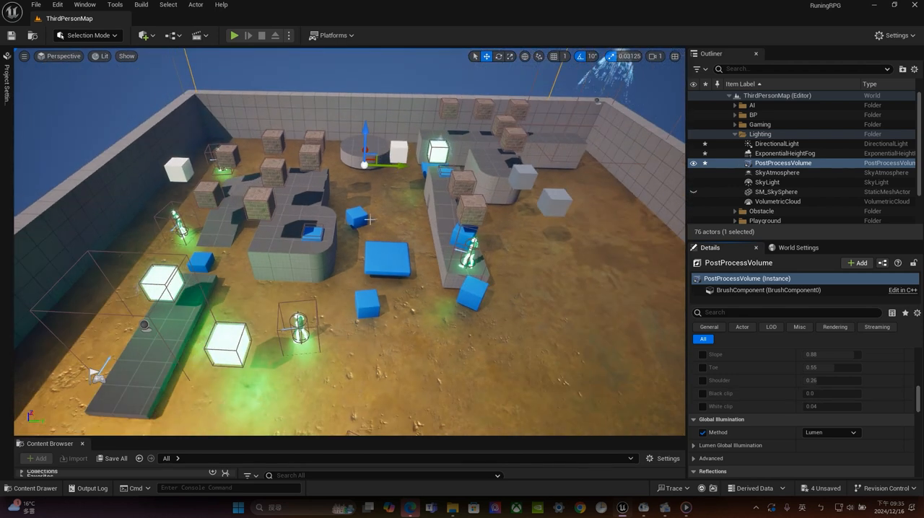
{"action": "left_click_drag", "start_coordinate": [385, 244], "coordinate": [507, 249], "text": "alt"}
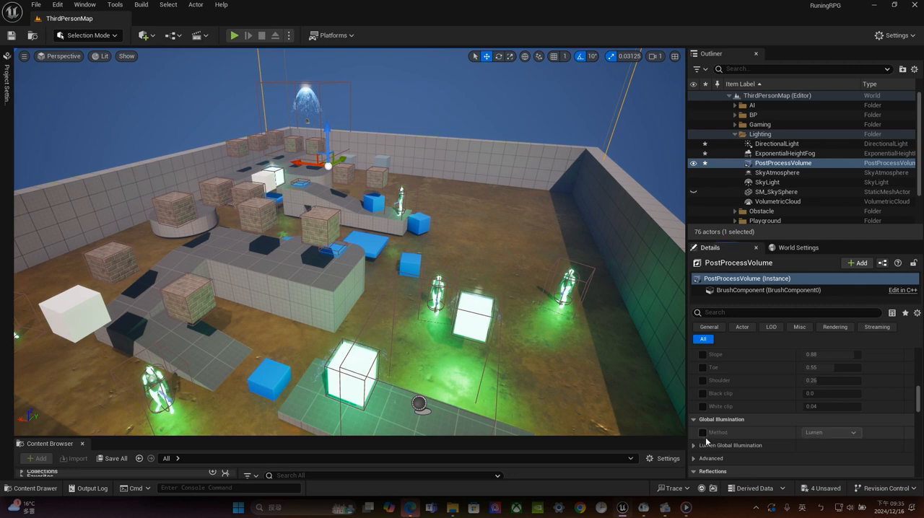
{"action": "left_click", "coordinate": [703, 433]}
Collapse the Global Illumination and Film settings of the PostProcessVolume
{"action": "left_click", "coordinate": [697, 419]}
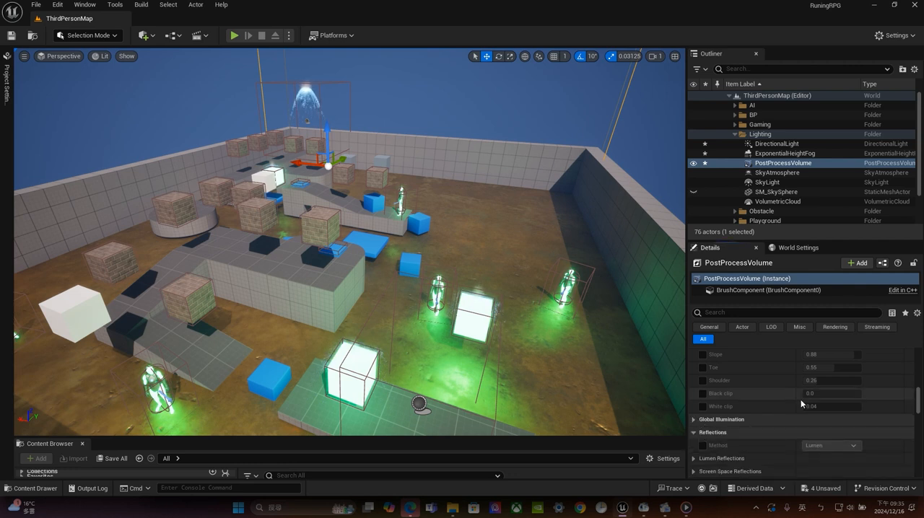
{"action": "scroll", "coordinate": [801, 399], "scroll_direction": "up", "scroll_amount": 2}
{"action": "left_click", "coordinate": [724, 435]}
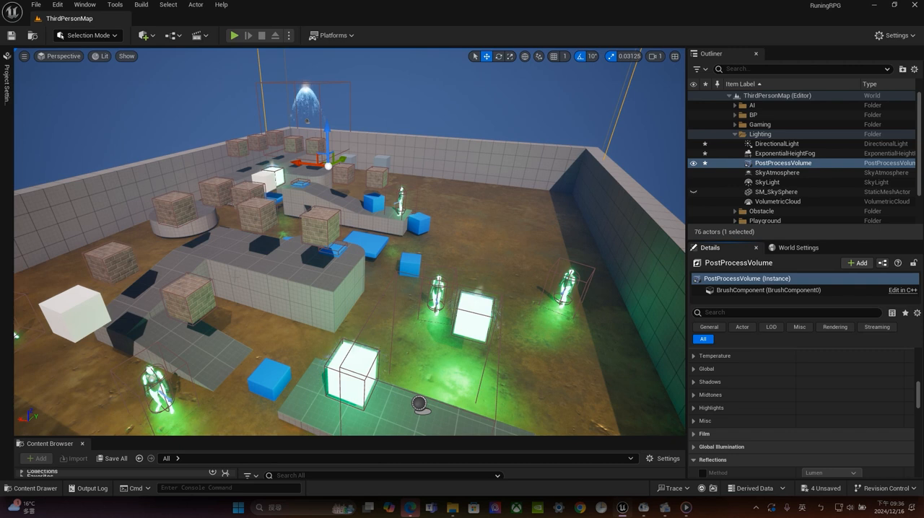
Enlarge the Content Browser with engine content shown, and open the Engine's Content folder
{"action": "left_click", "coordinate": [663, 458]}
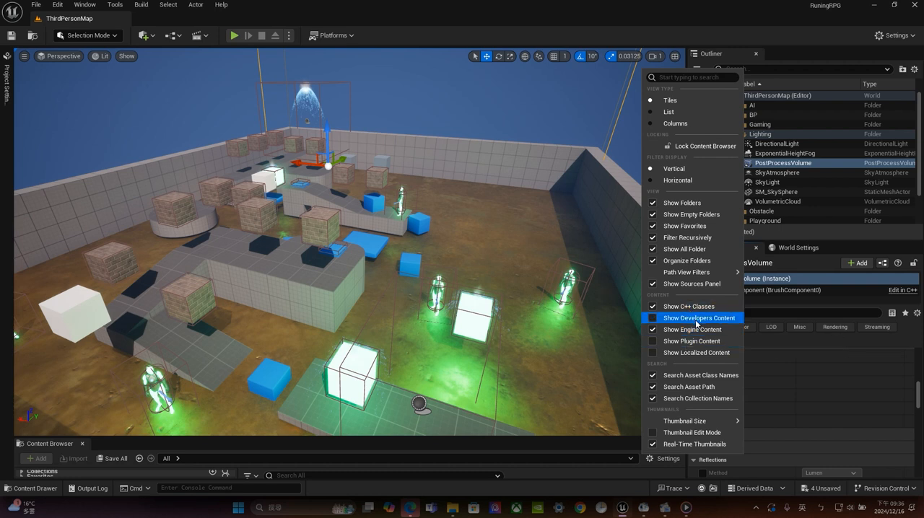
{"action": "left_click_drag", "start_coordinate": [374, 437], "coordinate": [380, 273]}
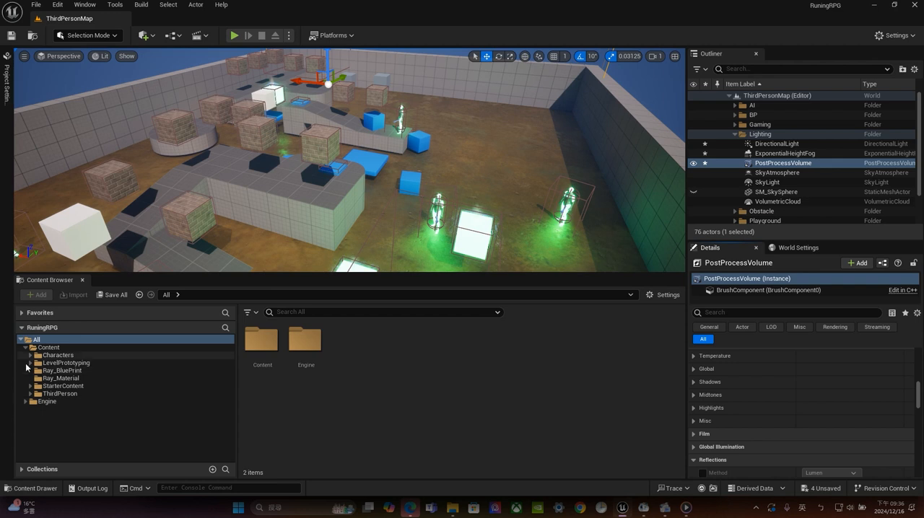
{"action": "left_click", "coordinate": [45, 402]}
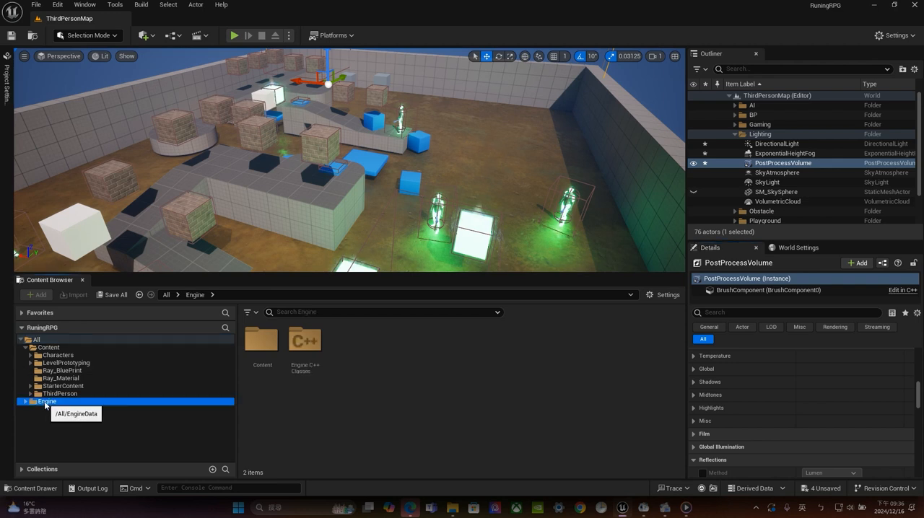
{"action": "double_click", "coordinate": [262, 340]}
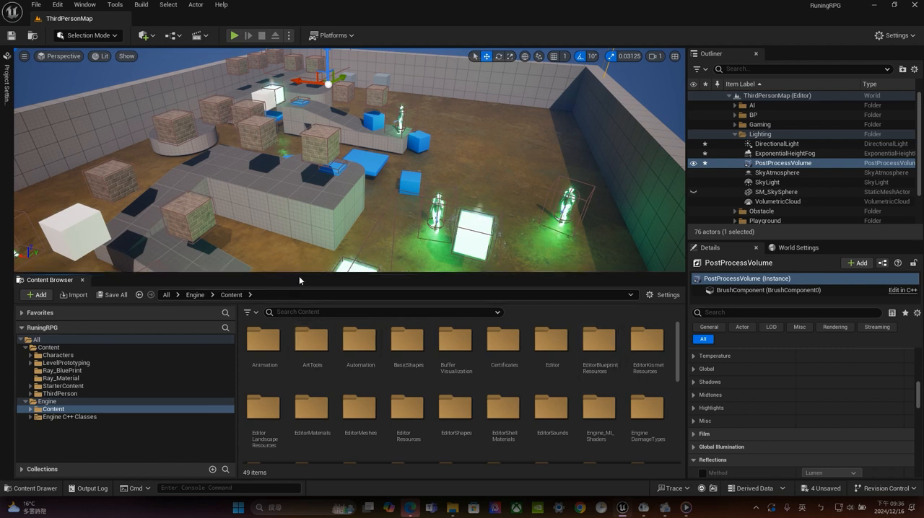
{"action": "left_click_drag", "start_coordinate": [299, 273], "coordinate": [282, 325]}
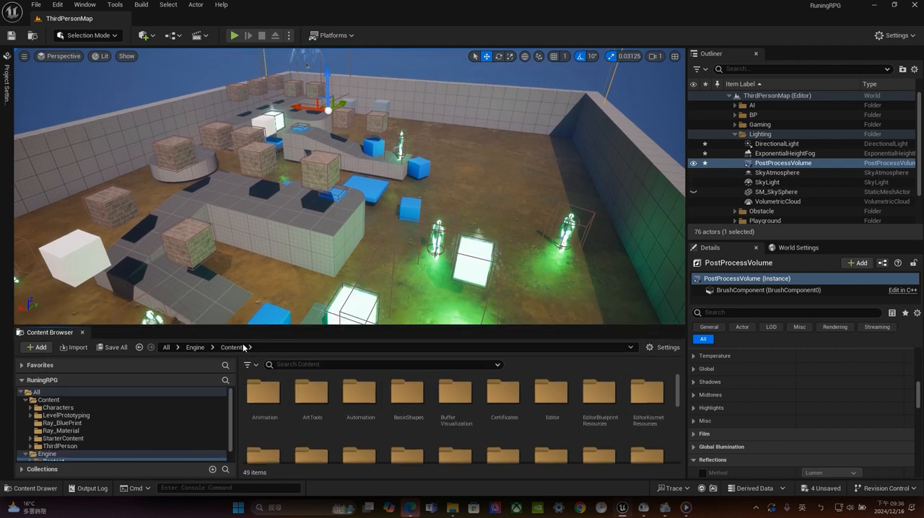
Search all project and engine content for "BP_Sky"
{"action": "left_click", "coordinate": [33, 392]}
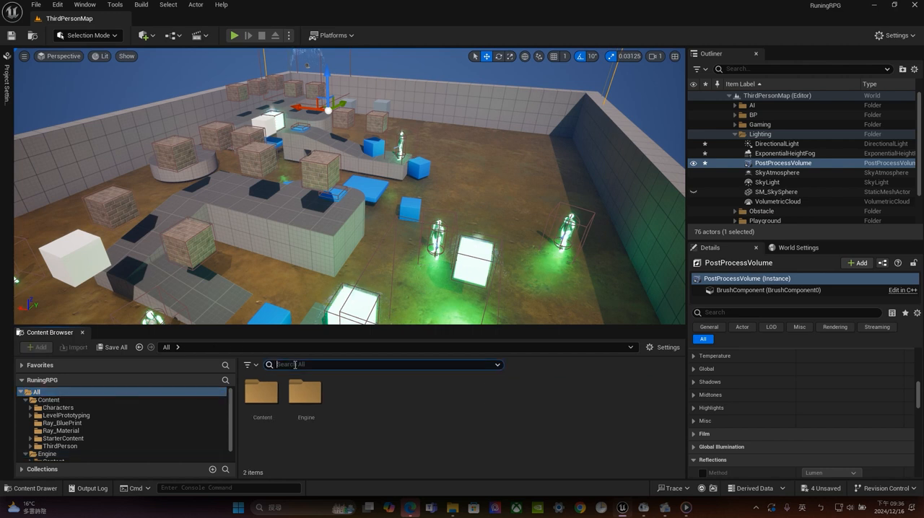
{"action": "left_click", "coordinate": [295, 364]}
{"action": "type", "text": "BP"}
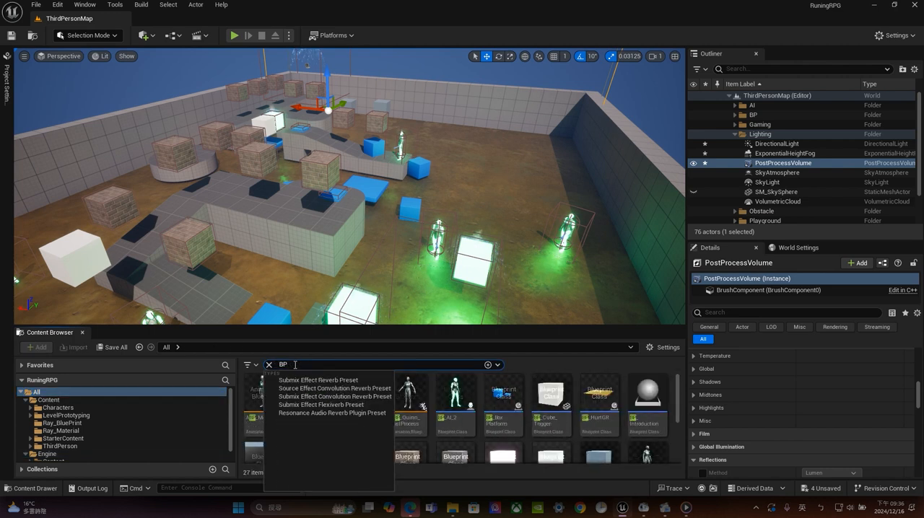
{"action": "type", "text": "_Sky"}
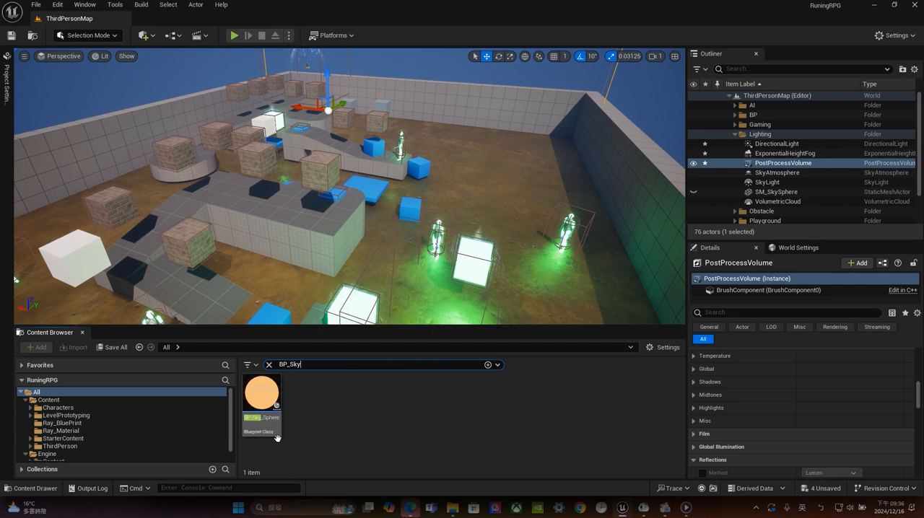
Place the BP_Sky_Sphere blueprint in the level and move it into the Lighting folder
{"action": "left_click_drag", "start_coordinate": [261, 397], "coordinate": [763, 139]}
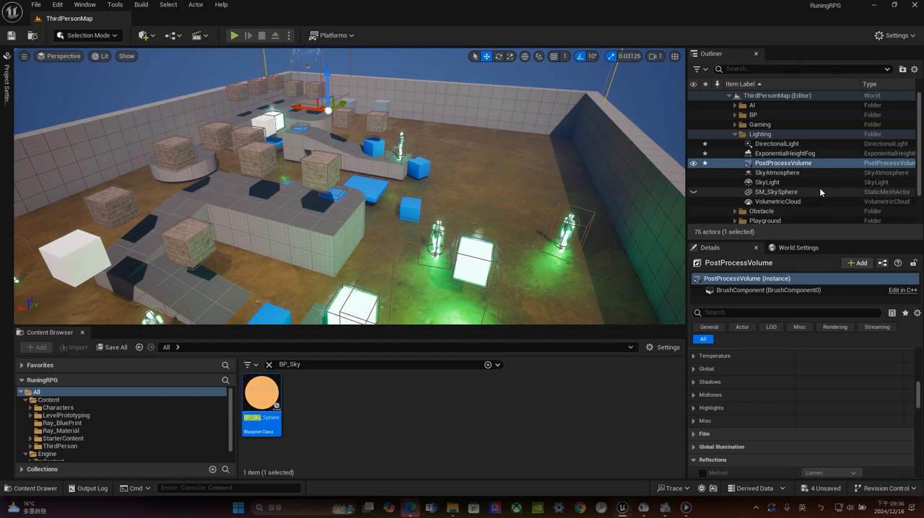
{"action": "scroll", "coordinate": [820, 188], "scroll_direction": "down", "scroll_amount": 3}
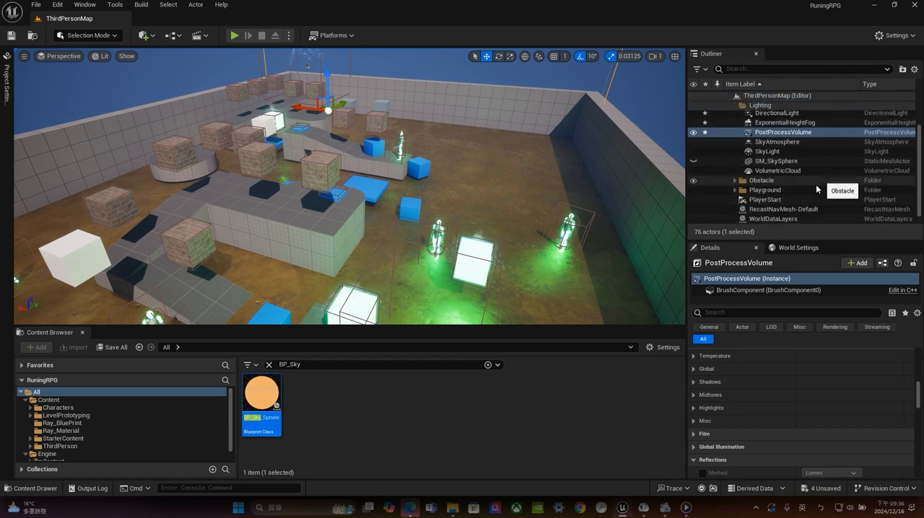
{"action": "mouse_move", "coordinate": [485, 97]}
{"action": "left_mouse_down"}
{"action": "mouse_move", "coordinate": [478, 149]}
{"action": "mouse_move", "coordinate": [489, 83]}
{"action": "left_mouse_up"}
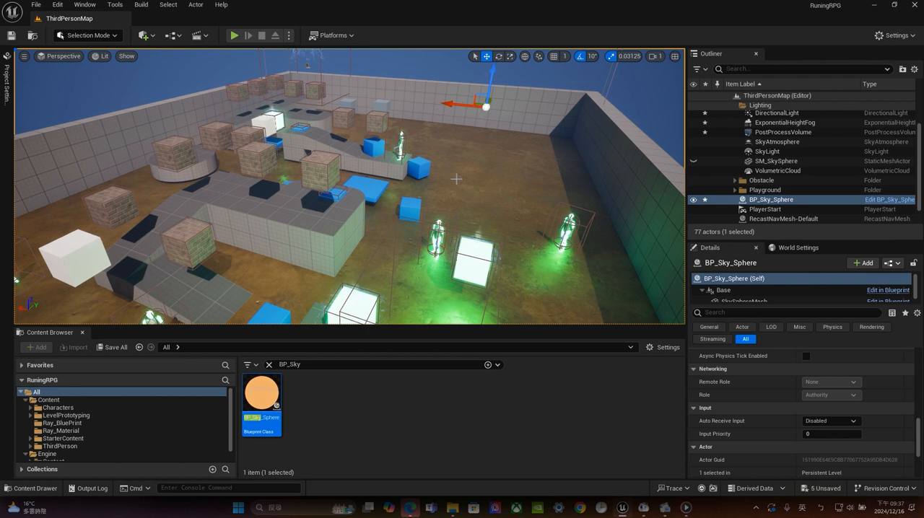
{"action": "left_click_drag", "start_coordinate": [787, 200], "coordinate": [761, 122]}
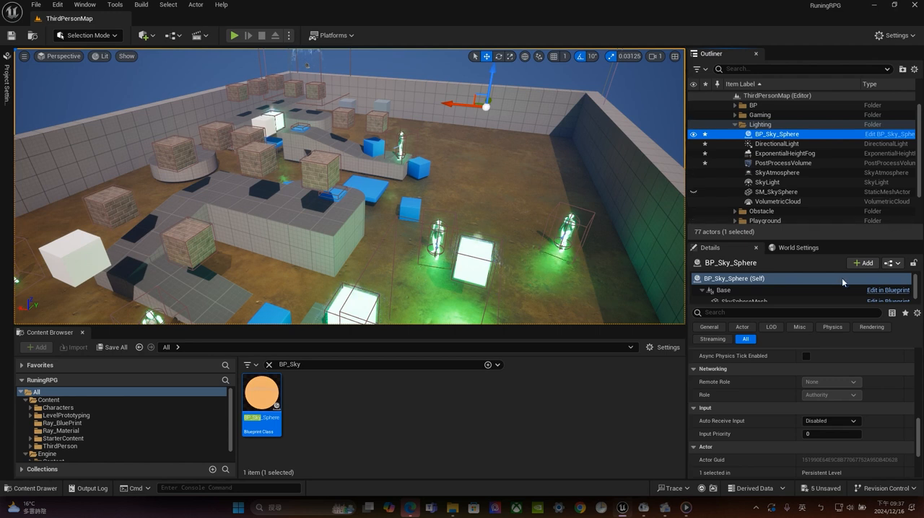
Assign the level's DirectionalLight as the Directional Light Actor of BP_Sky_Sphere
{"action": "scroll", "coordinate": [852, 408], "scroll_direction": "up", "scroll_amount": 3}
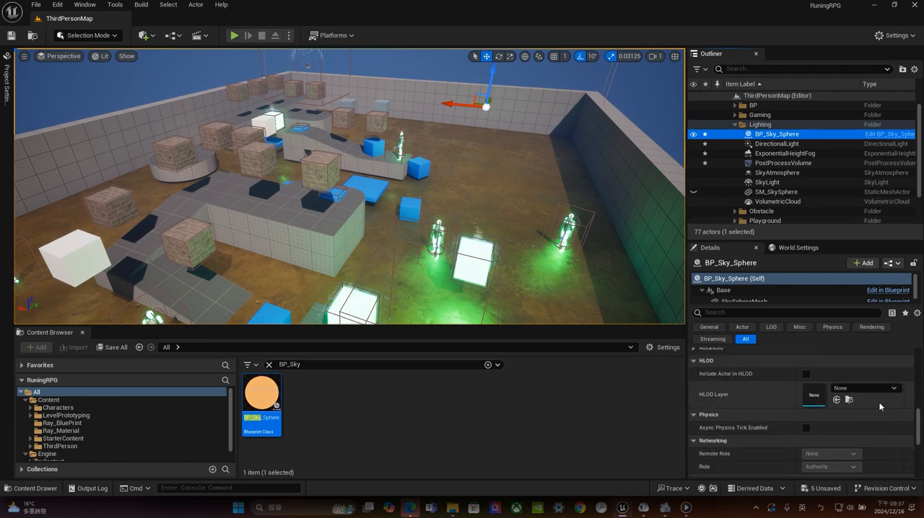
{"action": "scroll", "coordinate": [879, 403], "scroll_direction": "up", "scroll_amount": 3}
{"action": "scroll", "coordinate": [881, 397], "scroll_direction": "up", "scroll_amount": 10}
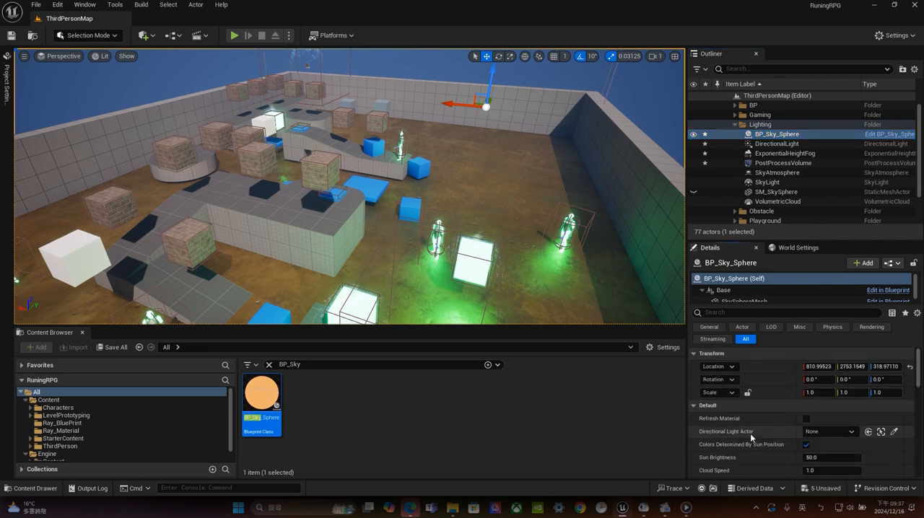
{"action": "left_click", "coordinate": [807, 432]}
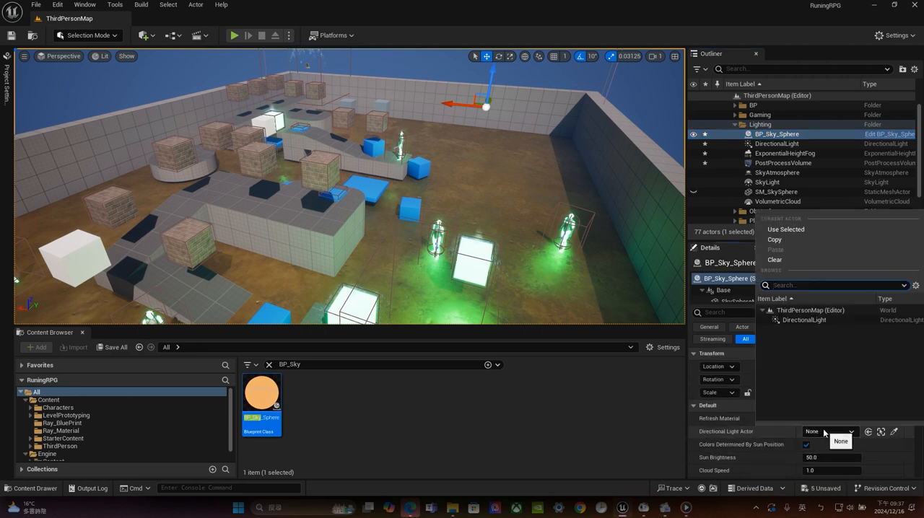
{"action": "left_click", "coordinate": [815, 321]}
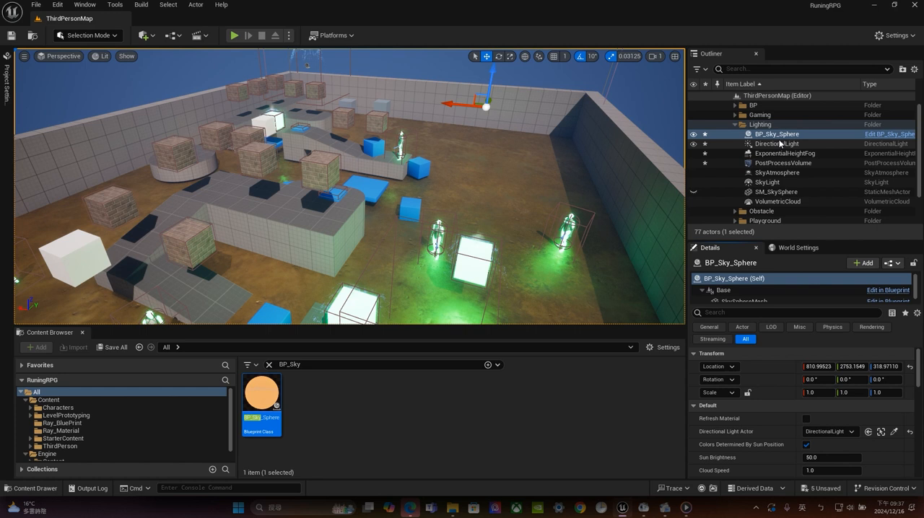
Open the BP_Sky_Sphere blueprint and examine its Construction Script, Update Sun Direction and Refresh Material graphs and its sphere preview
{"action": "left_click", "coordinate": [906, 135]}
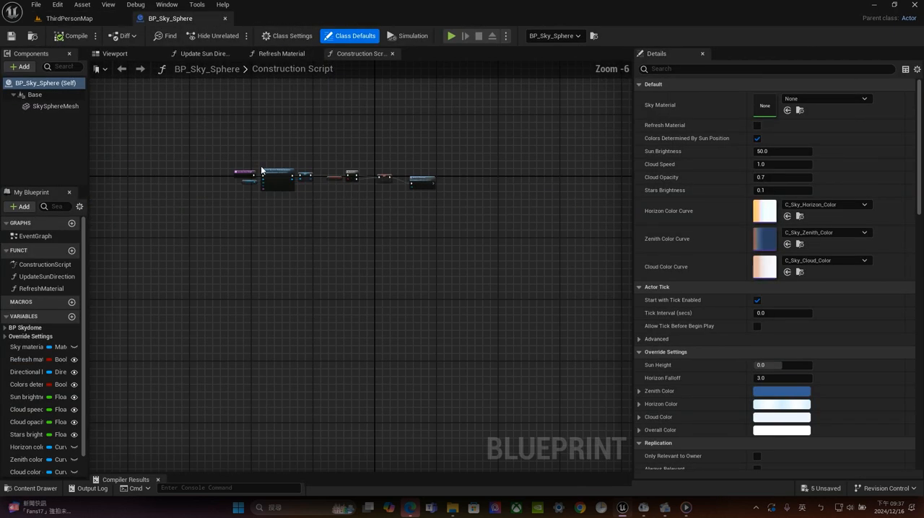
{"action": "scroll", "coordinate": [289, 138], "scroll_direction": "up", "scroll_amount": 1}
{"action": "right_click_drag", "start_coordinate": [457, 188], "coordinate": [410, 172]}
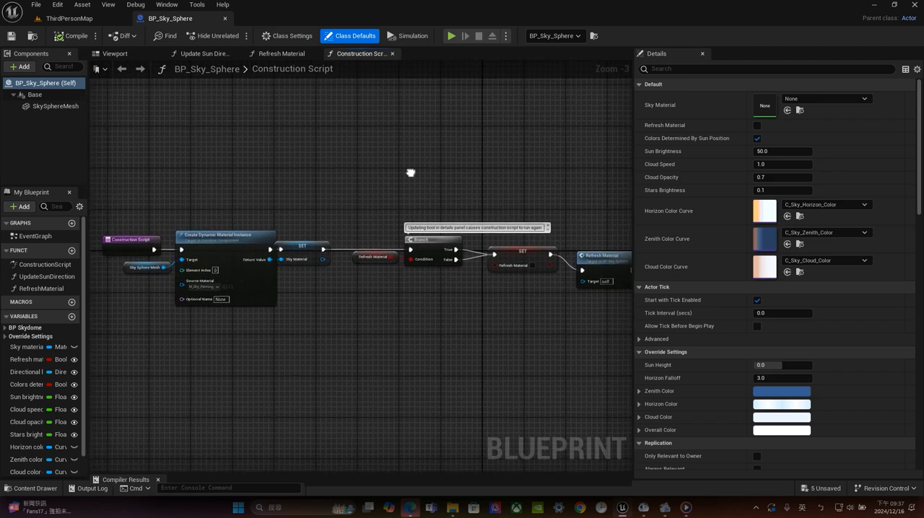
{"action": "left_click", "coordinate": [206, 54]}
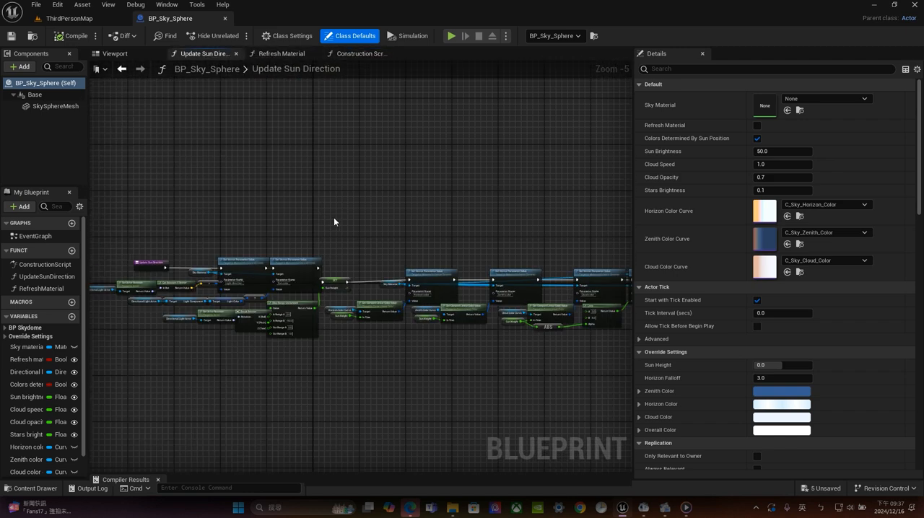
{"action": "right_click_drag", "start_coordinate": [354, 239], "coordinate": [423, 180]}
{"action": "scroll", "coordinate": [262, 201], "scroll_direction": "up", "scroll_amount": 2}
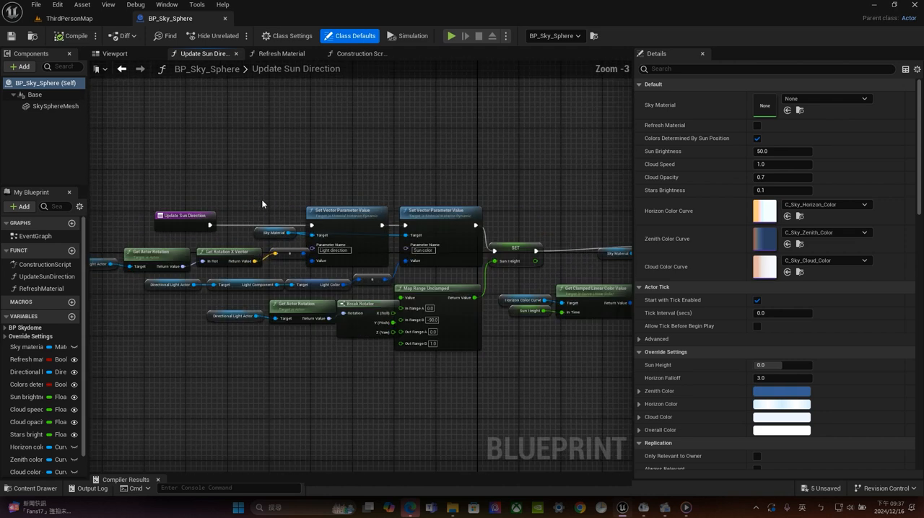
{"action": "left_click", "coordinate": [281, 53]}
{"action": "scroll", "coordinate": [385, 139], "scroll_direction": "down", "scroll_amount": 4}
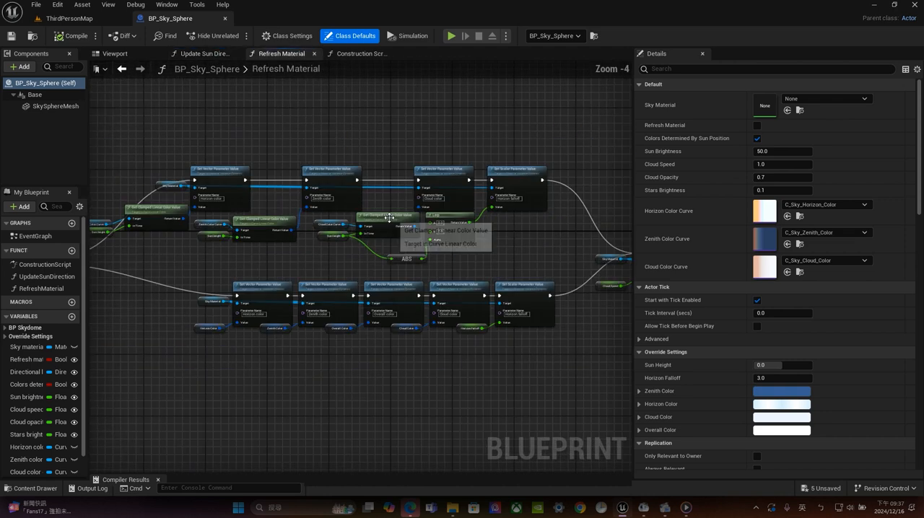
{"action": "left_click", "coordinate": [115, 53]}
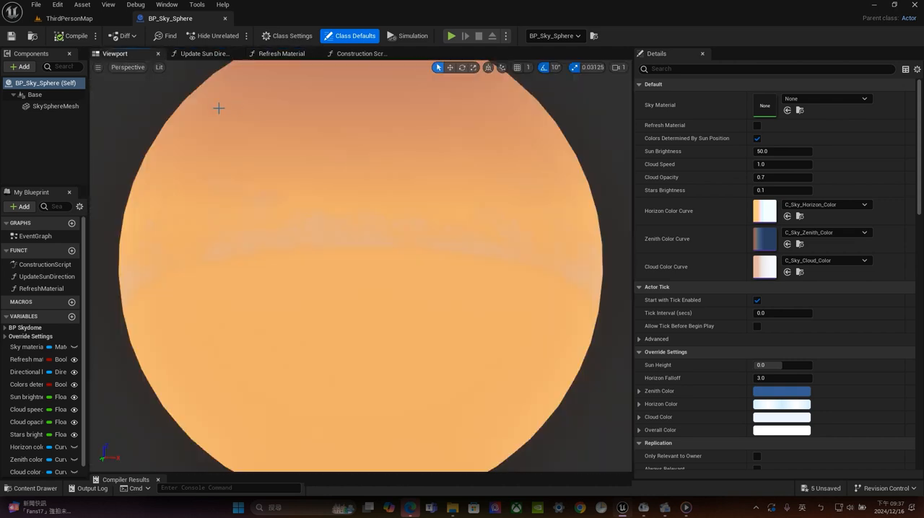
Close the BP_Sky_Sphere blueprint and delete the SM_SkySphere actor from the Lighting folder
{"action": "left_click", "coordinate": [225, 19]}
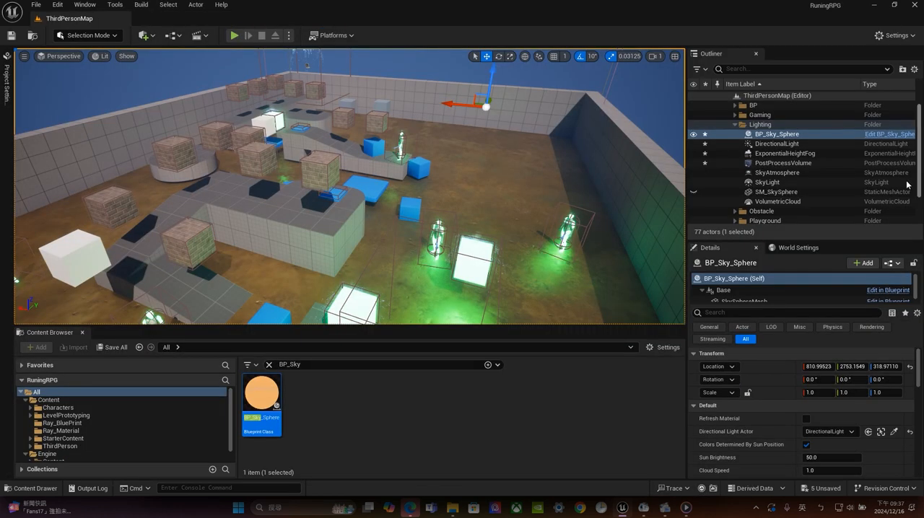
{"action": "left_click", "coordinate": [787, 194]}
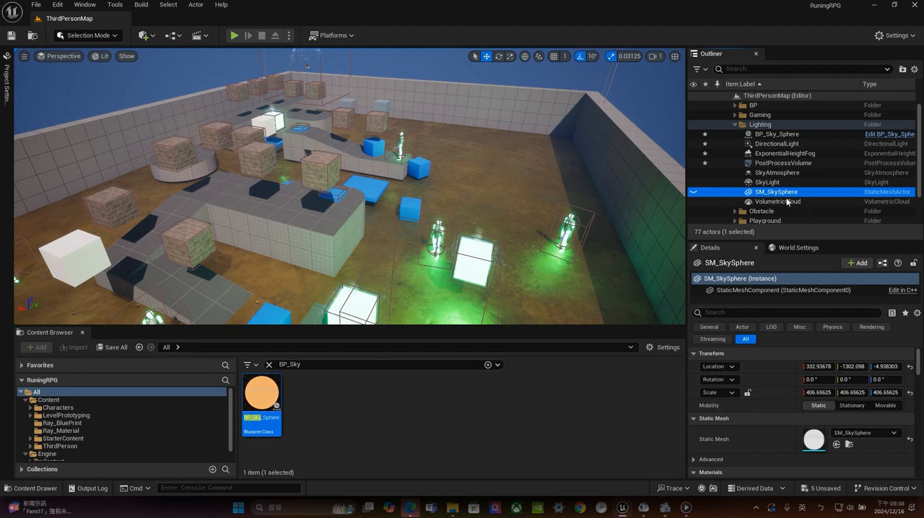
{"action": "key", "text": "Delete"}
{"action": "left_click", "coordinate": [786, 194]}
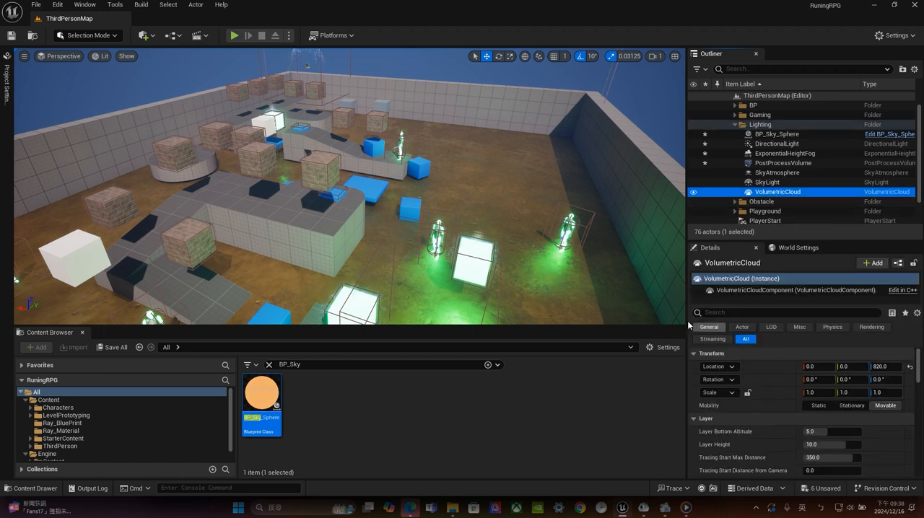
Hide the VolumetricCloud actor in the level so that BP_Sky_Sphere can be judged without it
{"action": "left_click", "coordinate": [777, 134]}
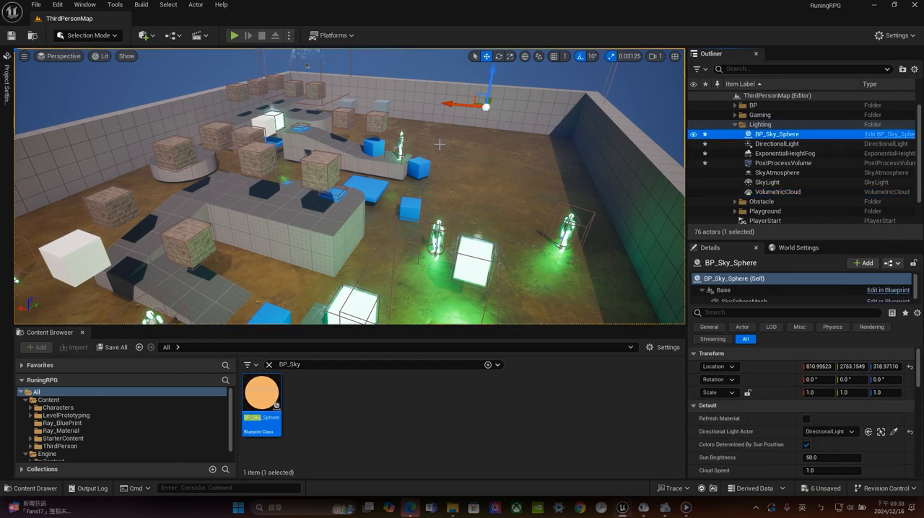
{"action": "mouse_move", "coordinate": [472, 187]}
{"action": "right_mouse_down"}
{"action": "mouse_move", "coordinate": [462, 141]}
{"action": "mouse_move", "coordinate": [471, 187]}
{"action": "right_mouse_up"}
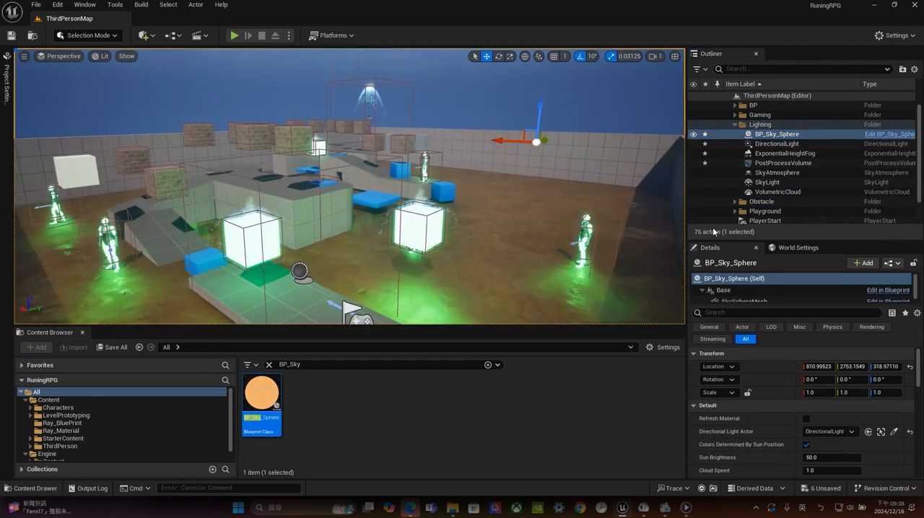
{"action": "left_click", "coordinate": [694, 191]}
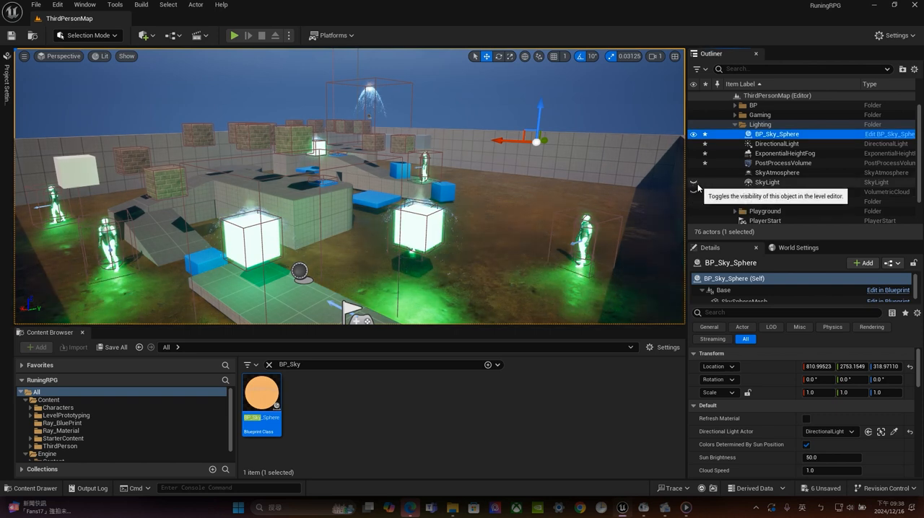
Hide the SkyAtmosphere actor to compare the sky from another angle, and show it again
{"action": "left_click", "coordinate": [694, 173]}
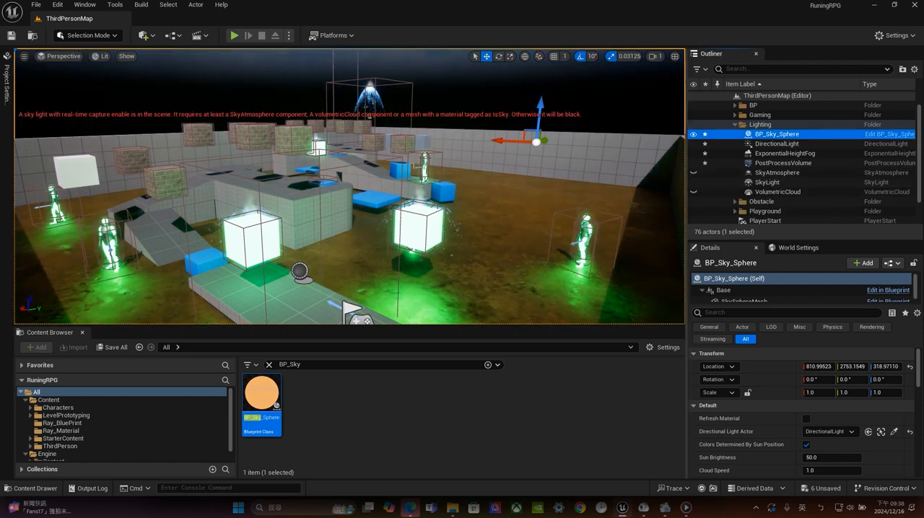
{"action": "key", "text": "a"}
{"action": "right_click_drag", "start_coordinate": [498, 206], "coordinate": [592, 208]}
{"action": "key", "text": "s"}
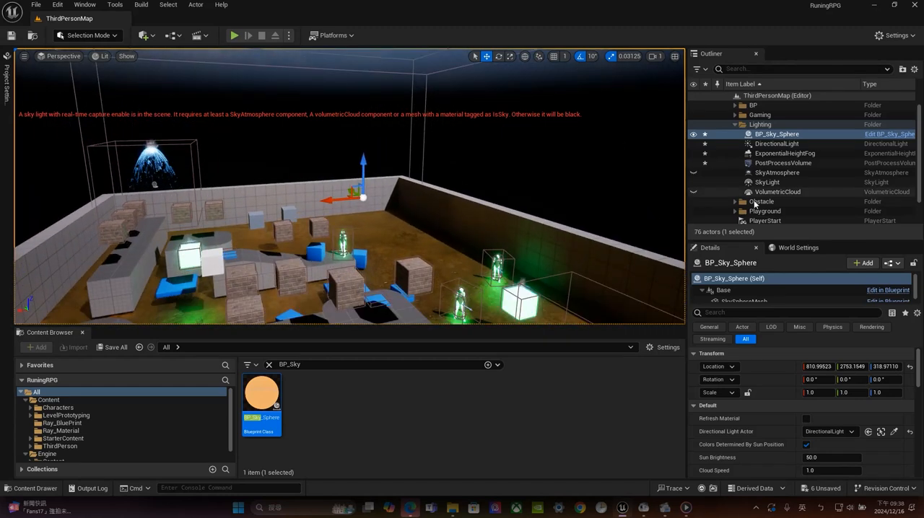
{"action": "left_click", "coordinate": [694, 173]}
Rotate the DirectionalLight to about -67.2°, 38.7°, 61.8° to turn the level into a night scene
{"action": "key", "text": "d"}
{"action": "right_click_drag", "start_coordinate": [493, 145], "coordinate": [411, 128]}
{"action": "double_click", "coordinate": [776, 144]}
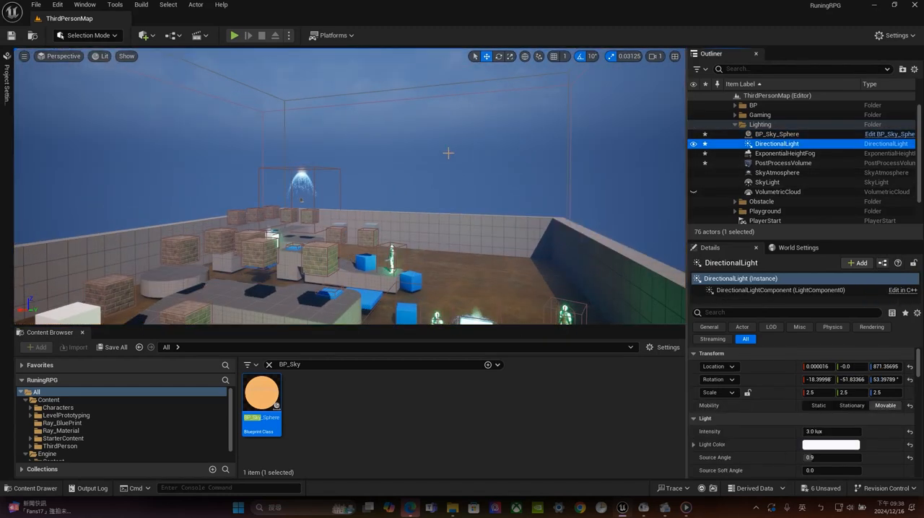
{"action": "left_click_drag", "start_coordinate": [492, 170], "coordinate": [579, 201], "text": "alt"}
{"action": "key", "text": "w"}
{"action": "right_click_drag", "start_coordinate": [372, 156], "coordinate": [419, 167]}
{"action": "key", "text": "s"}
{"action": "key", "text": "w"}
{"action": "key", "text": "s"}
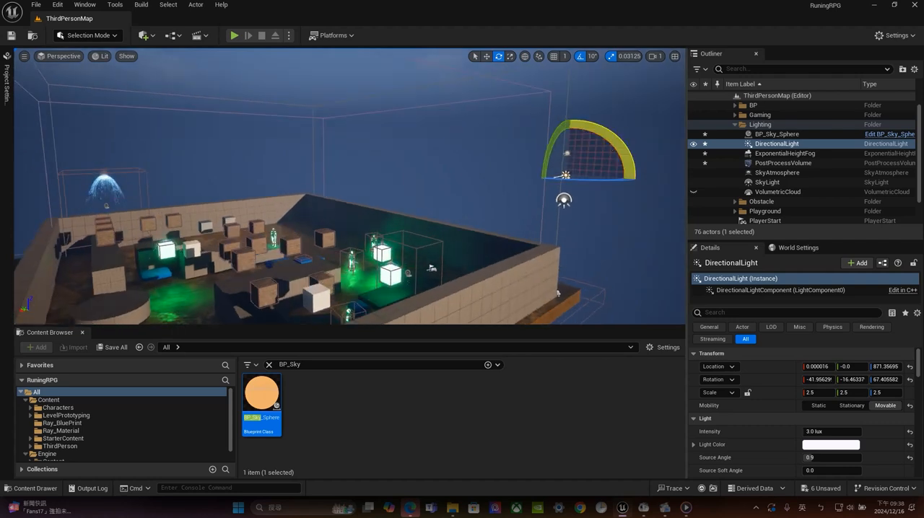
{"action": "left_click_drag", "start_coordinate": [612, 144], "coordinate": [625, 159]}
{"action": "left_click_drag", "start_coordinate": [557, 293], "coordinate": [558, 293]}
{"action": "left_click_drag", "start_coordinate": [626, 159], "coordinate": [627, 160]}
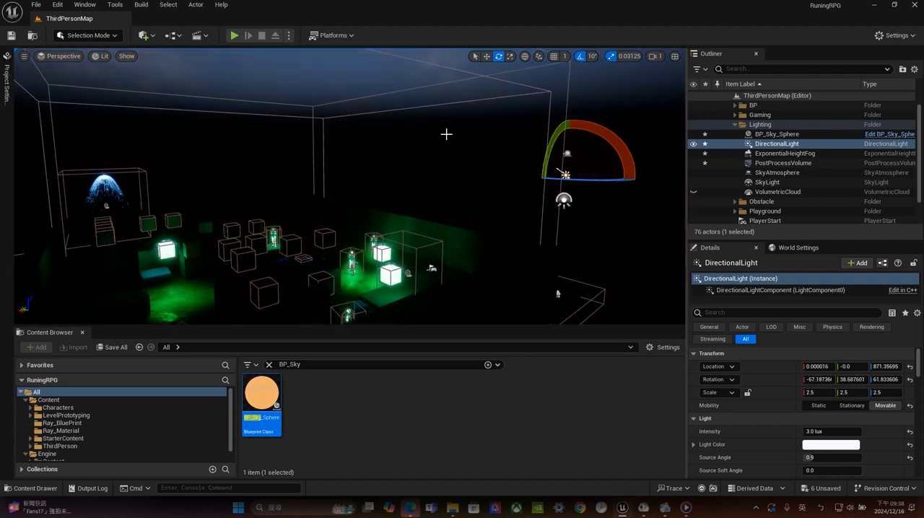
Set the Stars Brightness of BP_Sky_Sphere to 5.0
{"action": "key", "text": "s"}
{"action": "right_click_drag", "start_coordinate": [445, 134], "coordinate": [448, 78]}
{"action": "right_click_drag", "start_coordinate": [444, 117], "coordinate": [453, 117]}
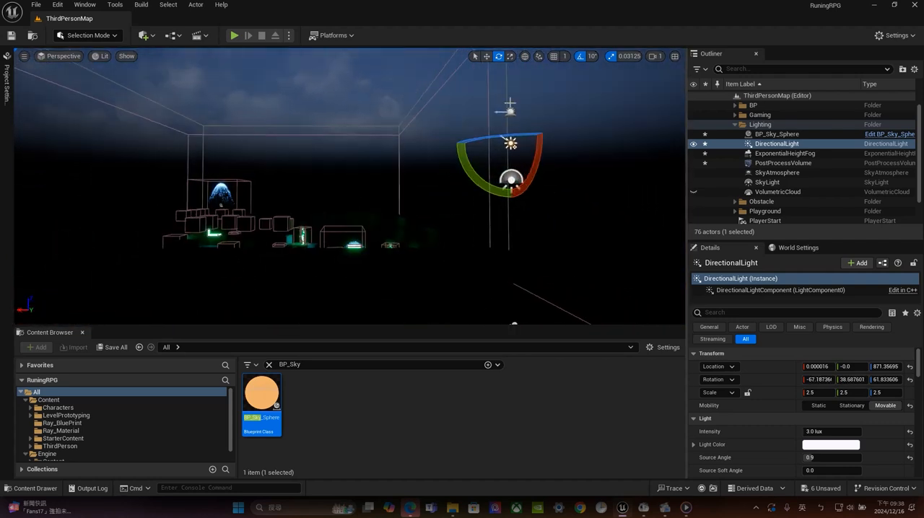
{"action": "left_click", "coordinate": [787, 134]}
{"action": "scroll", "coordinate": [835, 445], "scroll_direction": "down", "scroll_amount": 3}
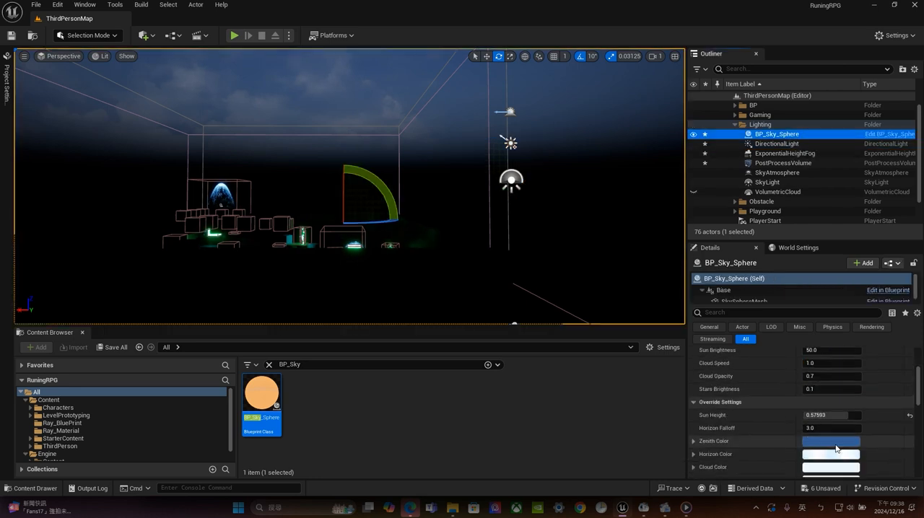
{"action": "left_click_drag", "start_coordinate": [831, 389], "coordinate": [855, 389]}
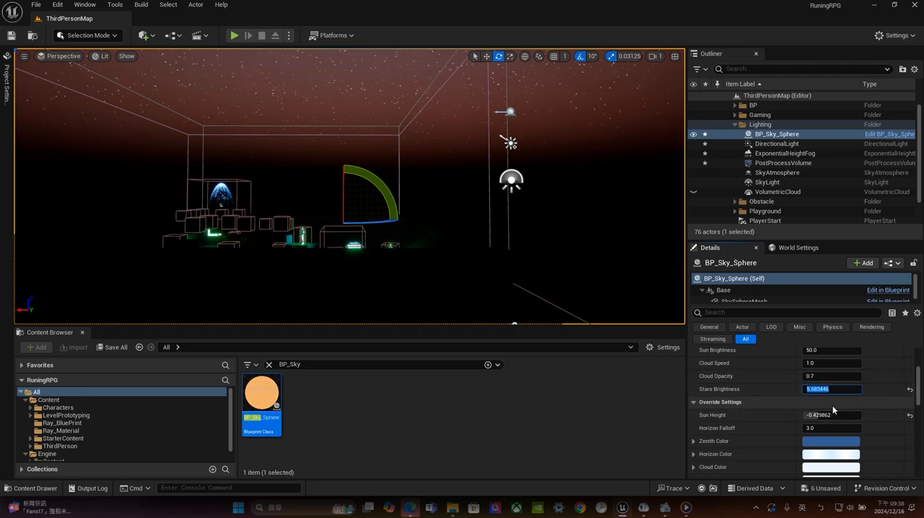
{"action": "key", "text": "Return"}
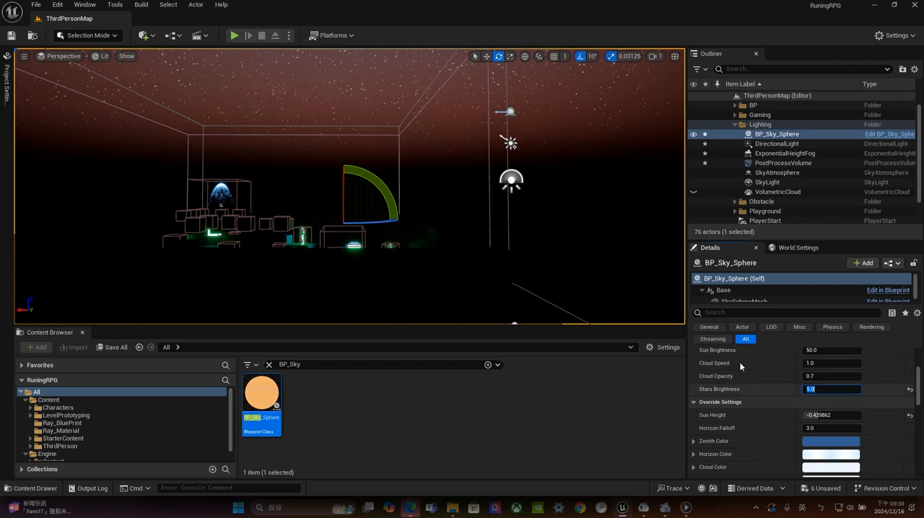
Delete the duplicate BP_Sky_Sphere2 actor from the Lighting folder
{"action": "left_click_drag", "start_coordinate": [351, 188], "coordinate": [524, 311], "text": "alt"}
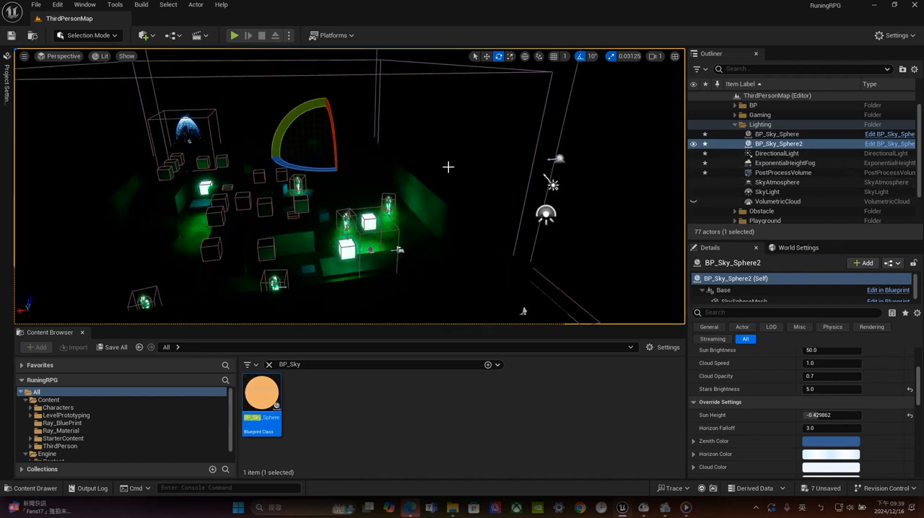
{"action": "left_click_drag", "start_coordinate": [448, 166], "coordinate": [253, 175], "text": "alt"}
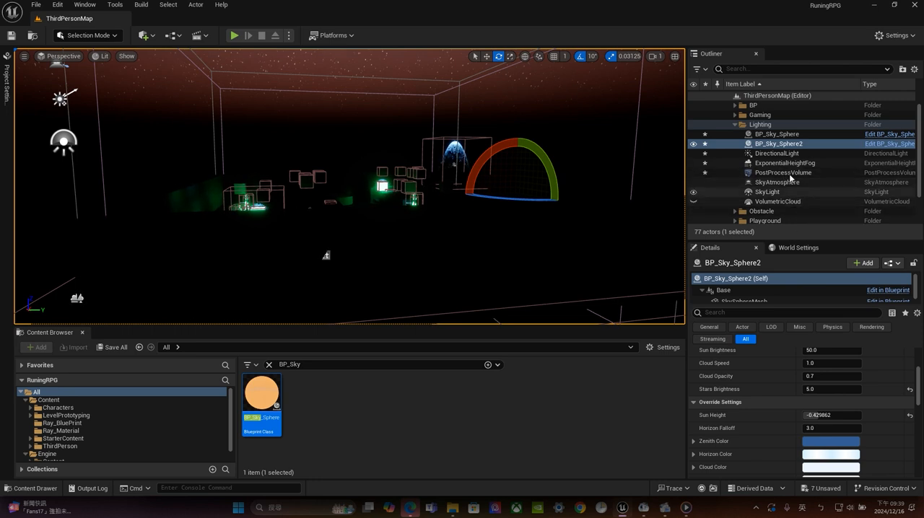
{"action": "left_click", "coordinate": [786, 135]}
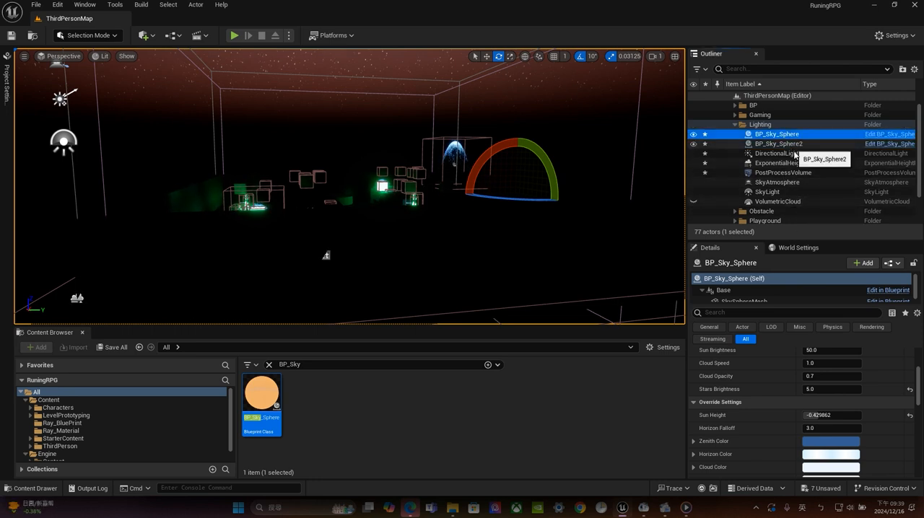
{"action": "left_click", "coordinate": [786, 144]}
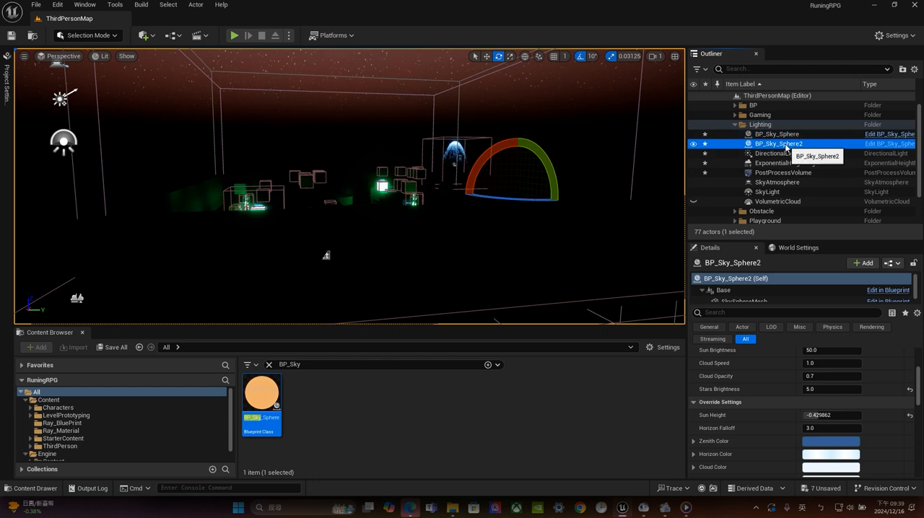
{"action": "left_click", "coordinate": [694, 143]}
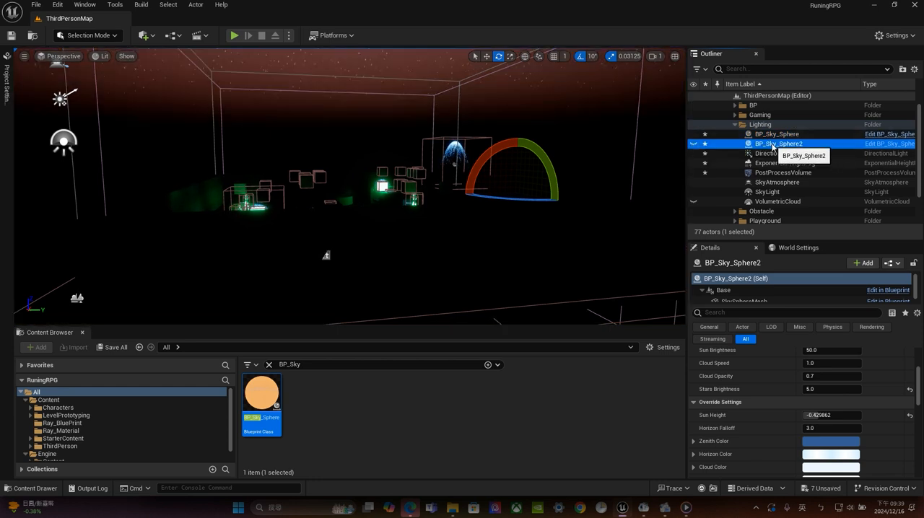
{"action": "right_click", "coordinate": [773, 147]}
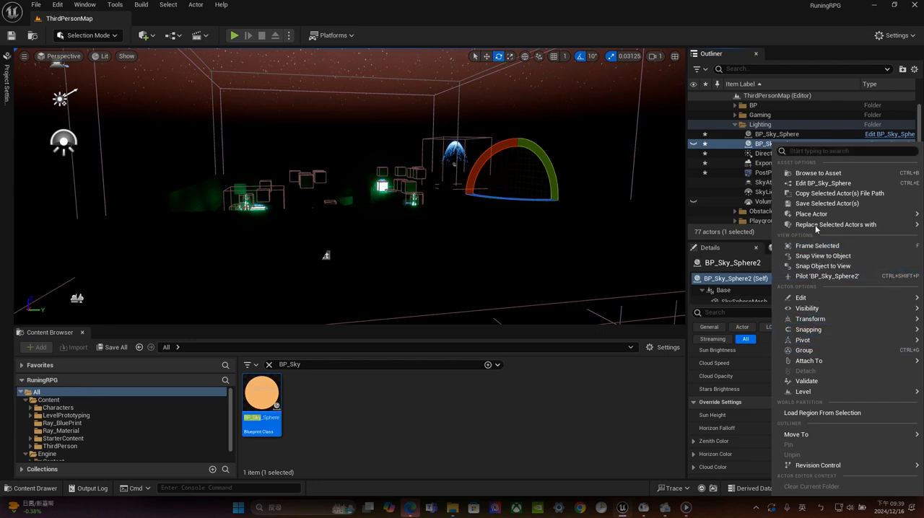
{"action": "mouse_move", "coordinate": [812, 299]}
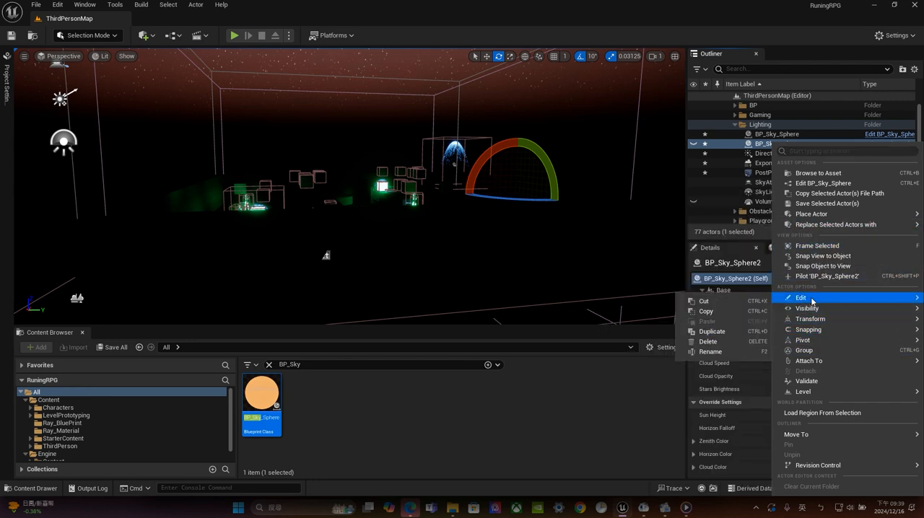
{"action": "left_click", "coordinate": [710, 342]}
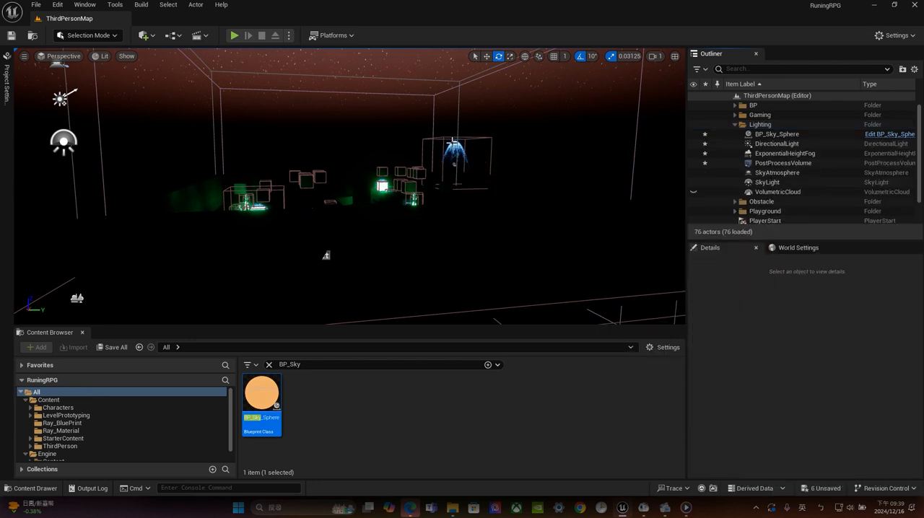
Add a Point Light to the level above the playground
{"action": "right_click_drag", "start_coordinate": [453, 142], "coordinate": [373, 156]}
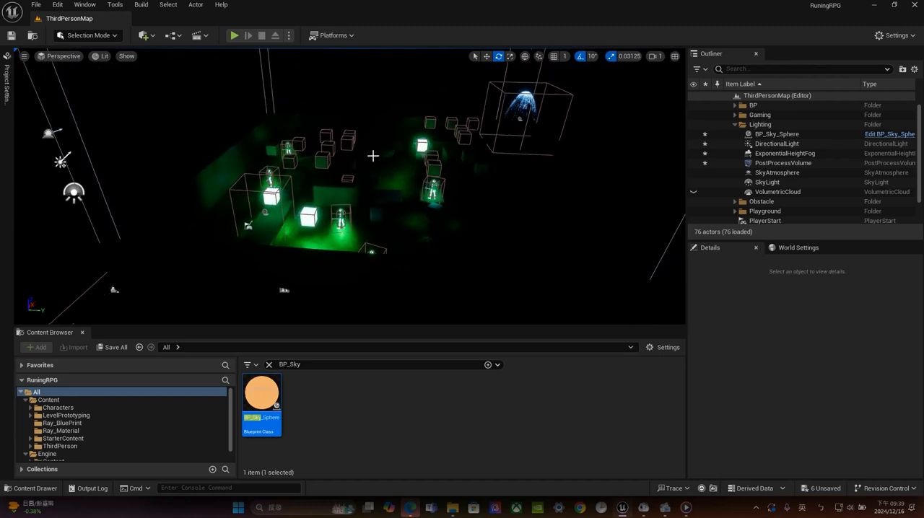
{"action": "scroll", "coordinate": [354, 166], "scroll_direction": "up", "scroll_amount": 3}
{"action": "scroll", "coordinate": [377, 196], "scroll_direction": "up", "scroll_amount": 4}
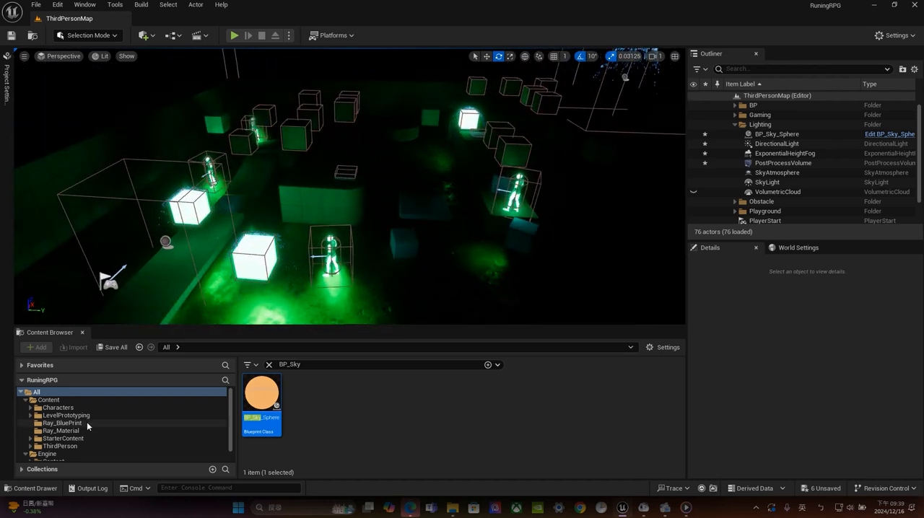
{"action": "left_click", "coordinate": [20, 393]}
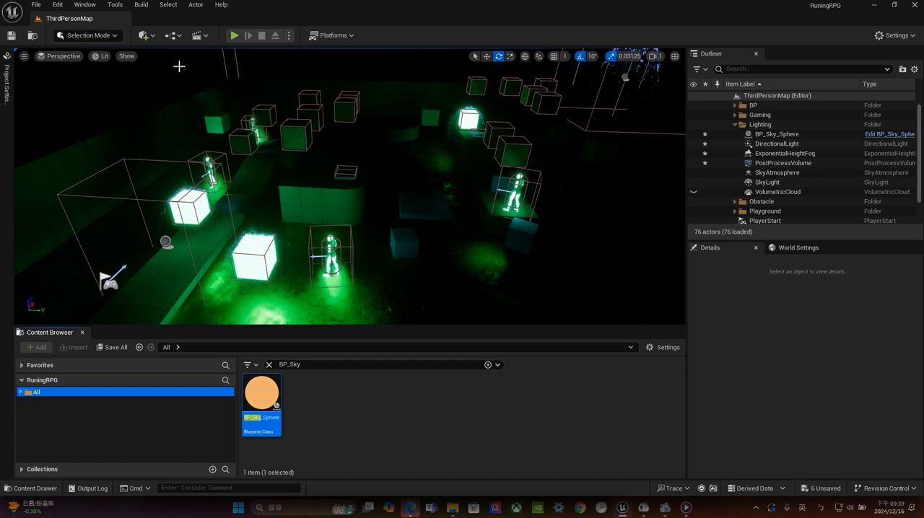
{"action": "left_click", "coordinate": [153, 36]}
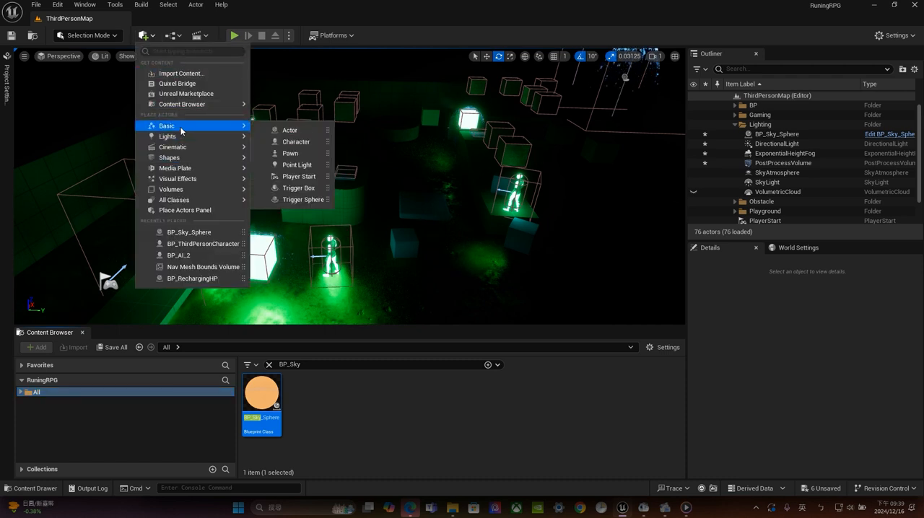
{"action": "mouse_move", "coordinate": [178, 139]}
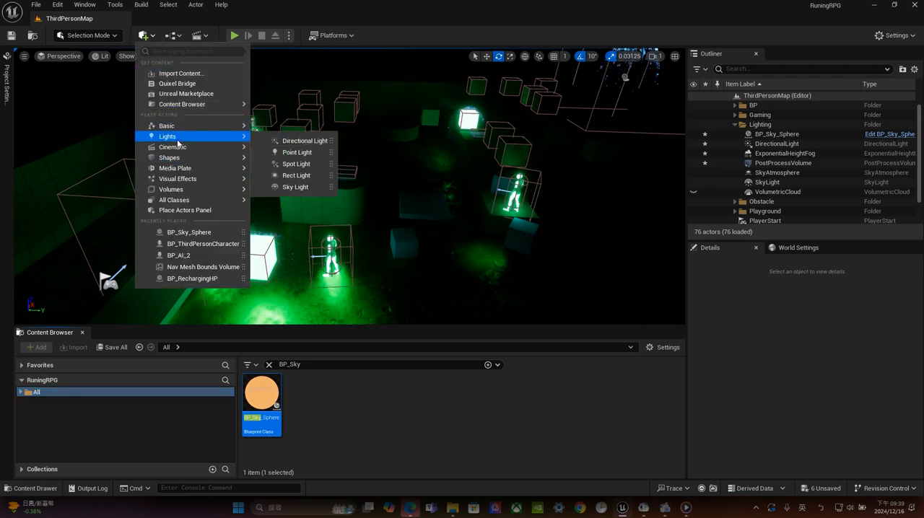
{"action": "left_click", "coordinate": [297, 153]}
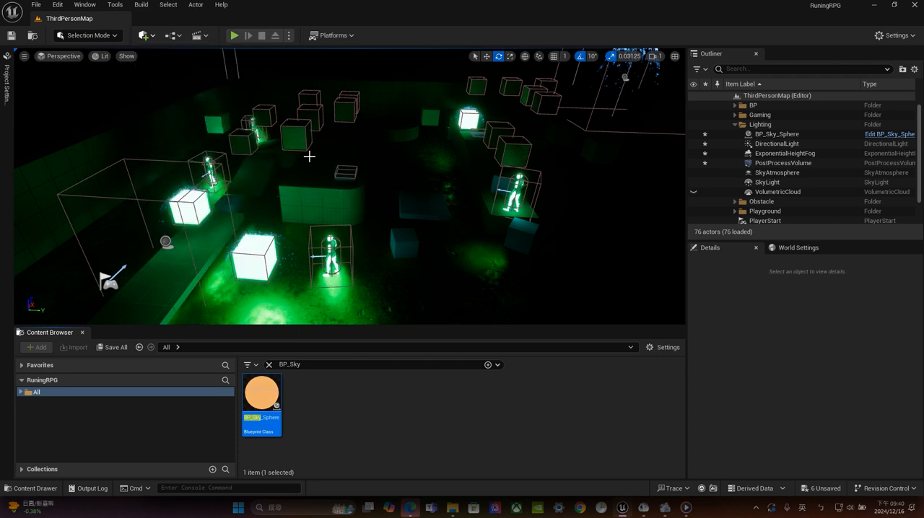
Raise the PointLight above the playground to a Z location of about 592
{"action": "scroll", "coordinate": [340, 160], "scroll_direction": "down", "scroll_amount": 2}
{"action": "scroll", "coordinate": [339, 160], "scroll_direction": "down", "scroll_amount": 8}
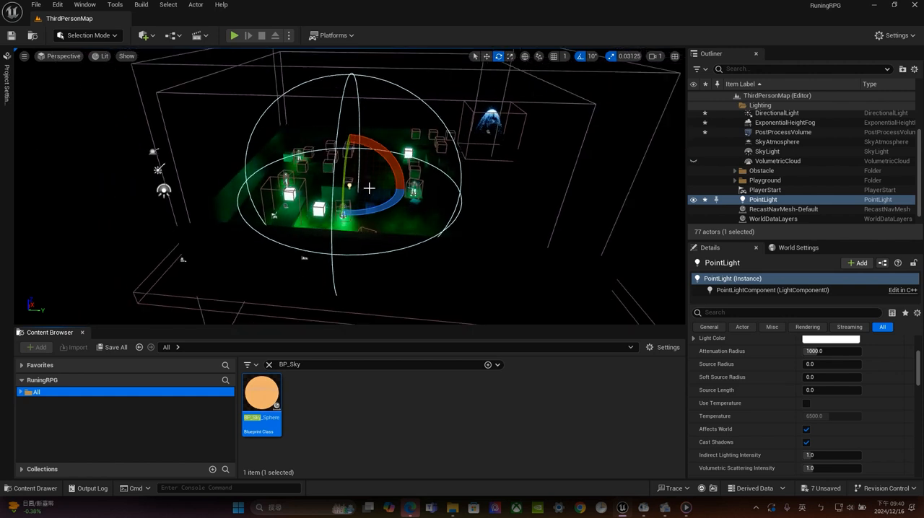
{"action": "key", "text": "w"}
{"action": "mouse_move", "coordinate": [349, 153]}
{"action": "left_mouse_down"}
{"action": "mouse_move", "coordinate": [349, 81]}
{"action": "mouse_move", "coordinate": [349, 145]}
{"action": "left_mouse_up"}
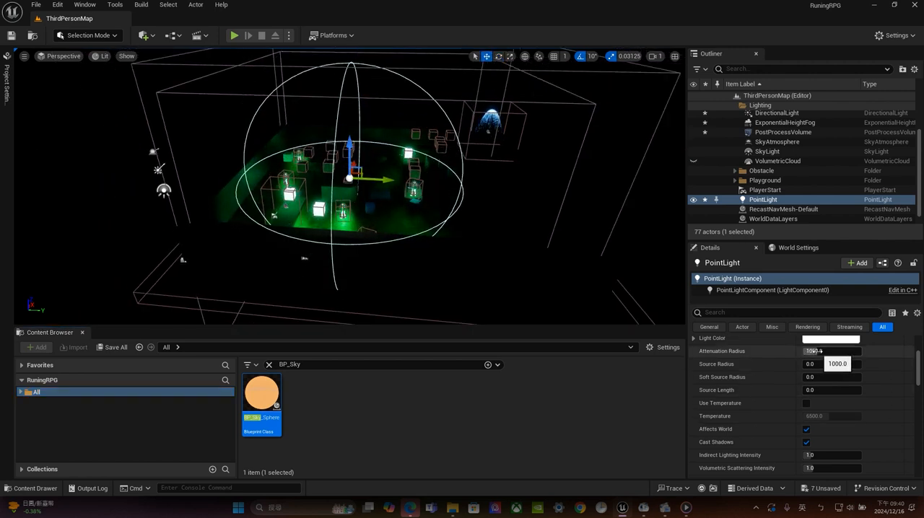
Set the PointLight's intensity to 160 cd and move it along the Y axis to about 859
{"action": "scroll", "coordinate": [813, 351], "scroll_direction": "up", "scroll_amount": 3}
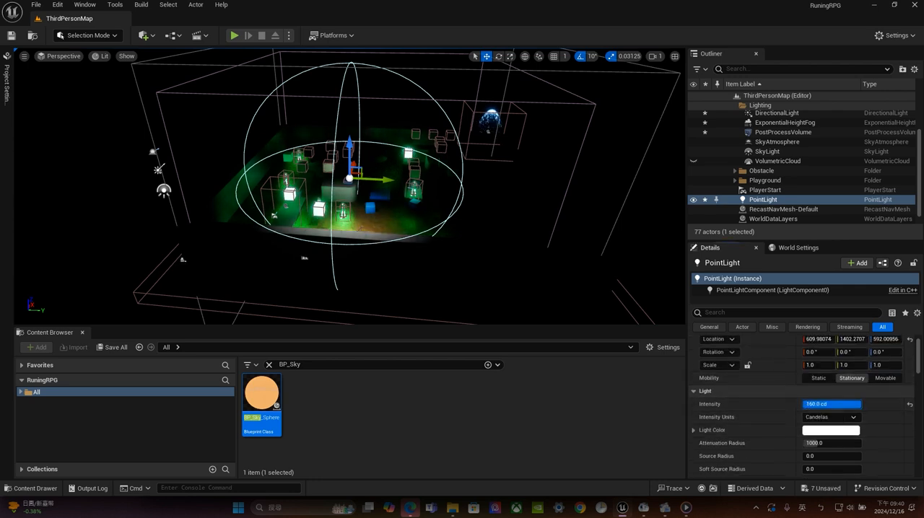
{"action": "left_click_drag", "start_coordinate": [804, 404], "coordinate": [860, 404]}
{"action": "left_click_drag", "start_coordinate": [380, 179], "coordinate": [322, 176]}
{"action": "key", "text": "f"}
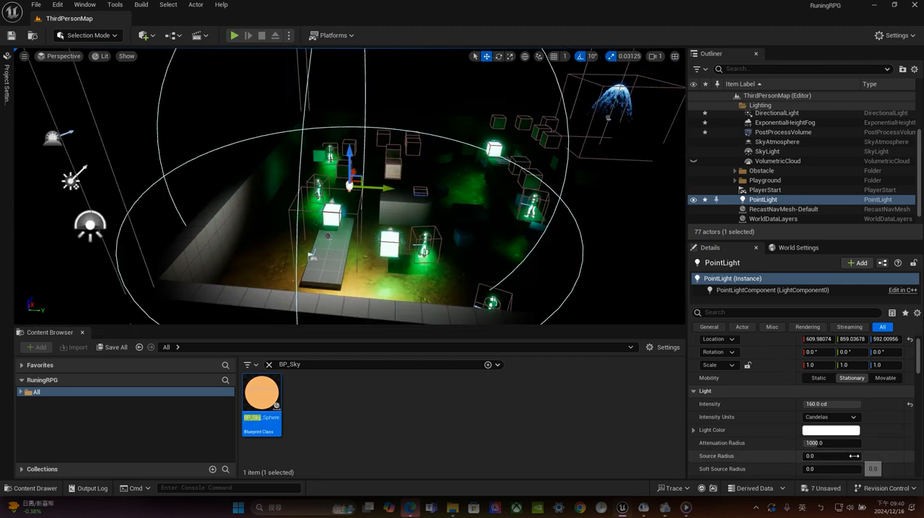
Set the PointLight's attenuation radius to 100 and its intensity to 3000 cd
{"action": "scroll", "coordinate": [855, 460], "scroll_direction": "down", "scroll_amount": 2}
{"action": "scroll", "coordinate": [855, 460], "scroll_direction": "down", "scroll_amount": 2}
{"action": "scroll", "coordinate": [854, 441], "scroll_direction": "up", "scroll_amount": 1}
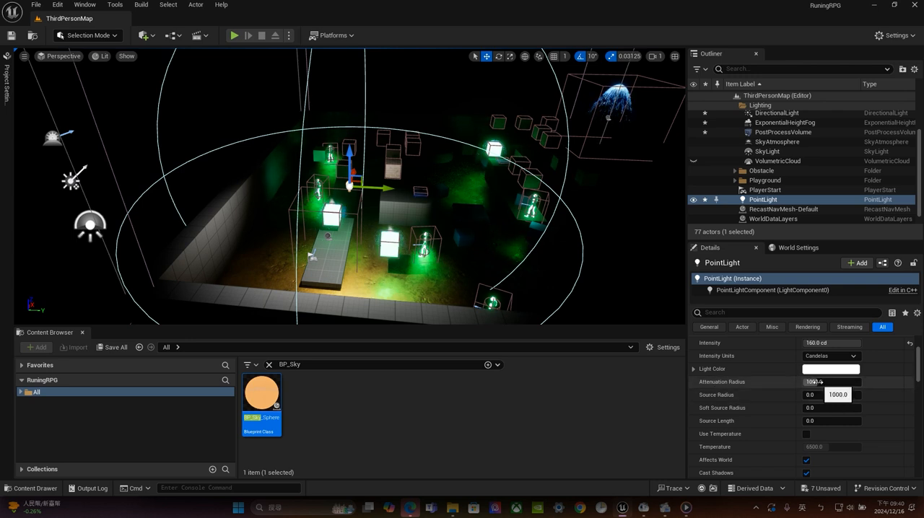
{"action": "left_click_drag", "start_coordinate": [822, 383], "coordinate": [841, 383]}
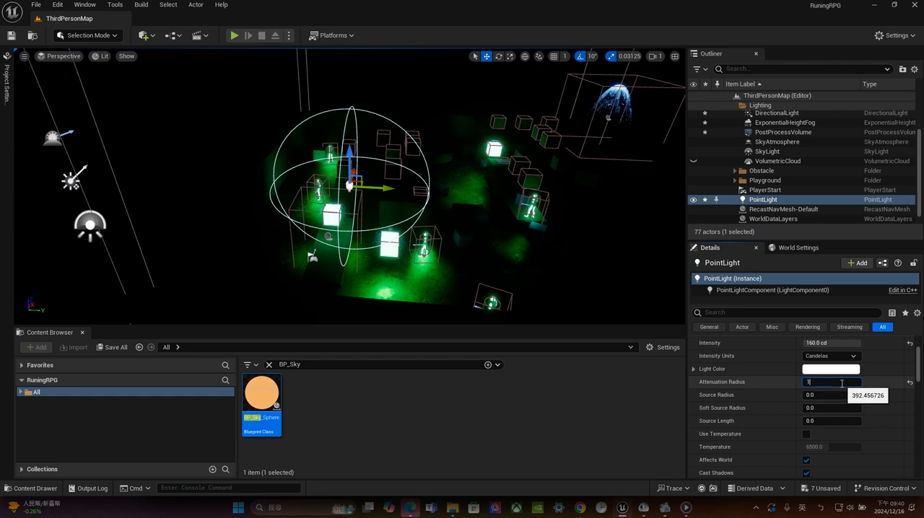
{"action": "type", "text": "0"}
{"action": "key", "text": "Return"}
{"action": "left_click", "coordinate": [823, 343]}
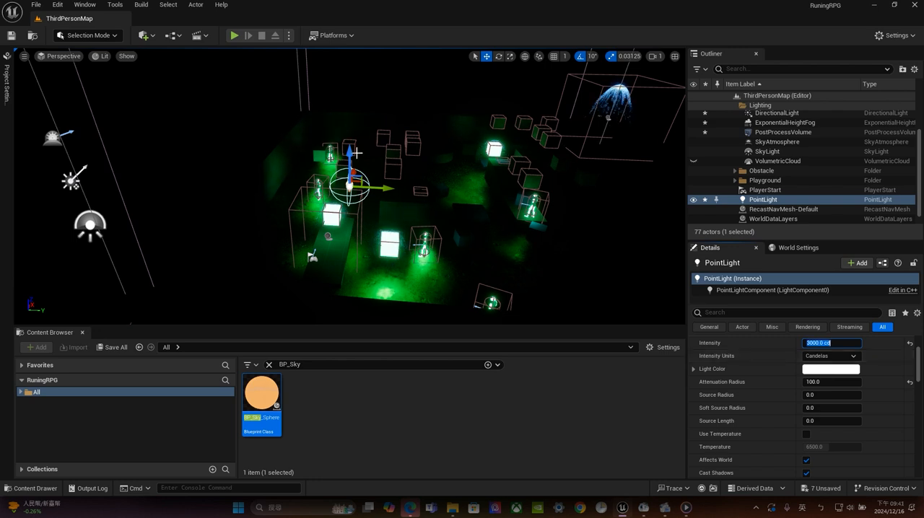
Lower the PointLight until it sits just above the low platform beside the player start
{"action": "left_click_drag", "start_coordinate": [356, 153], "coordinate": [357, 199]}
{"action": "key", "text": "f"}
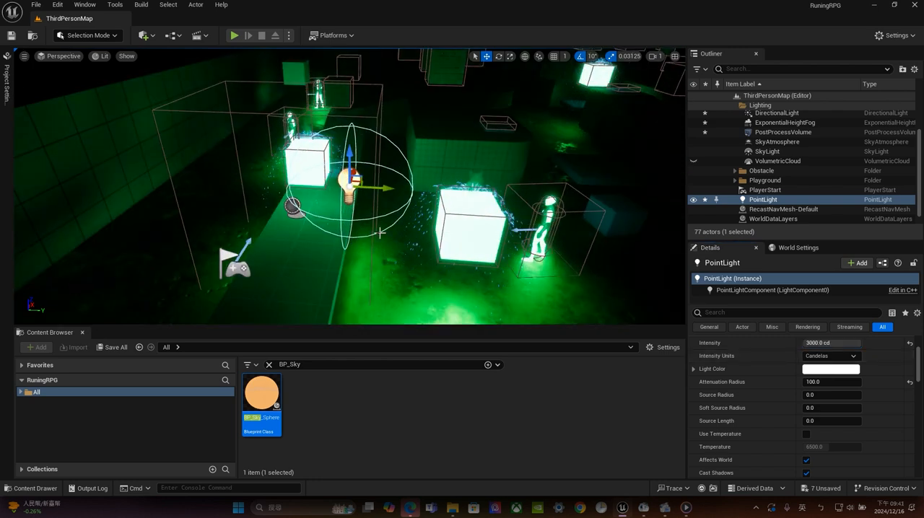
{"action": "left_click_drag", "start_coordinate": [349, 153], "coordinate": [271, 249]}
{"action": "key", "text": "f"}
{"action": "left_click_drag", "start_coordinate": [349, 158], "coordinate": [341, 105]}
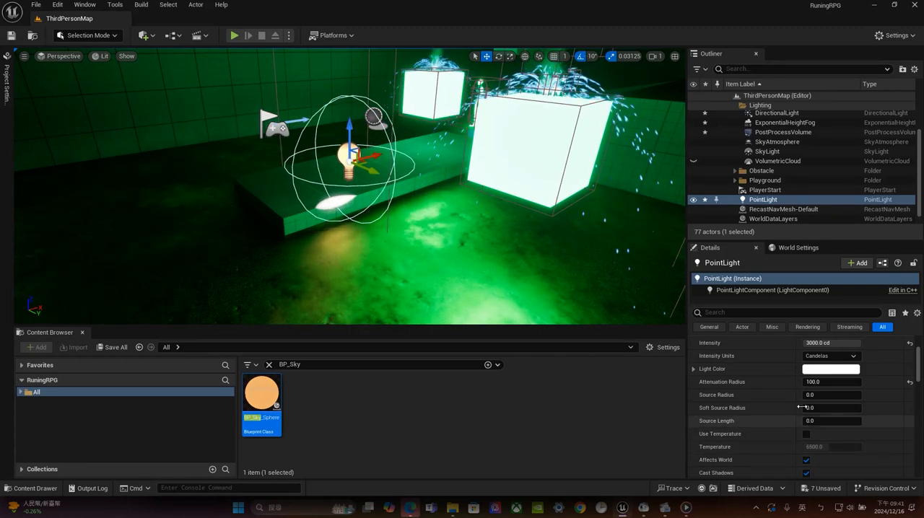
Set the PointLight's source radius to 168 and soft source radius to 480, and undo a trial source length of 104
{"action": "left_click_drag", "start_coordinate": [830, 395], "coordinate": [836, 433]}
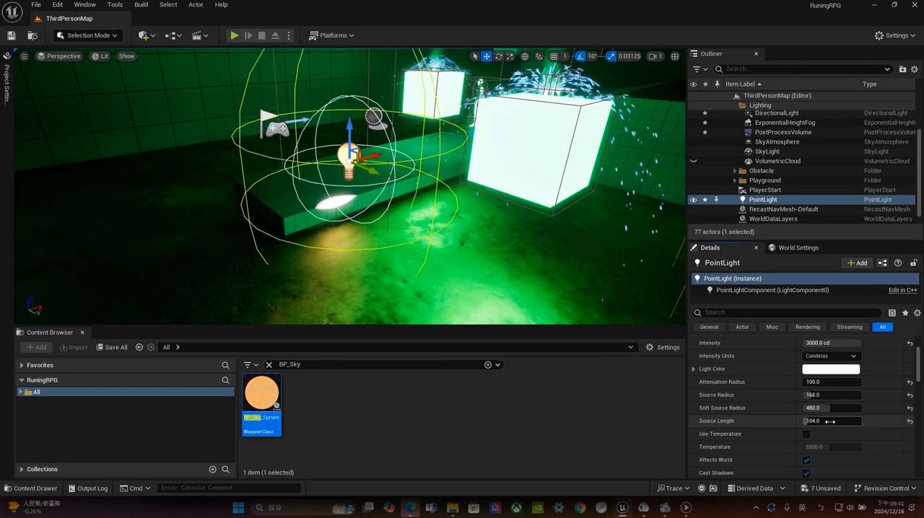
{"action": "key", "text": "ctrl+z"}
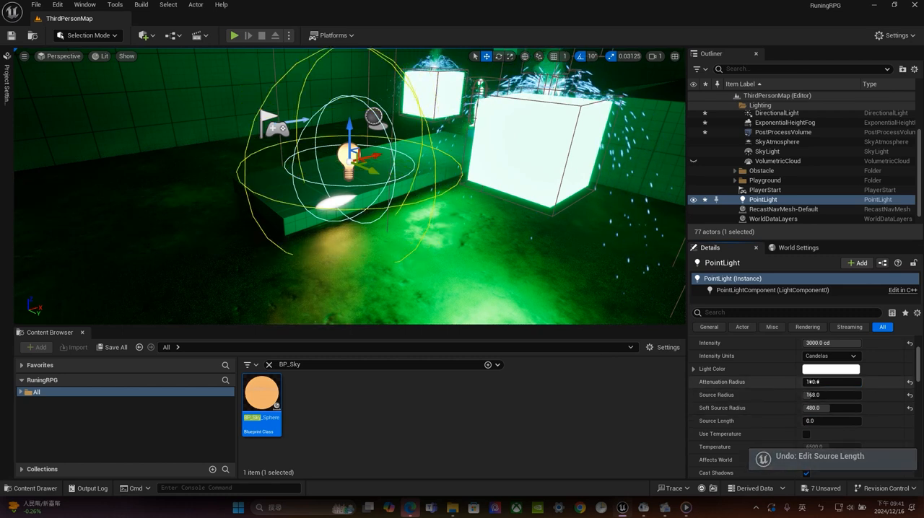
Raise the PointLight higher above the platform and set its attenuation radius to 400
{"action": "left_click_drag", "start_coordinate": [814, 382], "coordinate": [824, 382]}
{"action": "scroll", "coordinate": [402, 245], "scroll_direction": "down", "scroll_amount": 6}
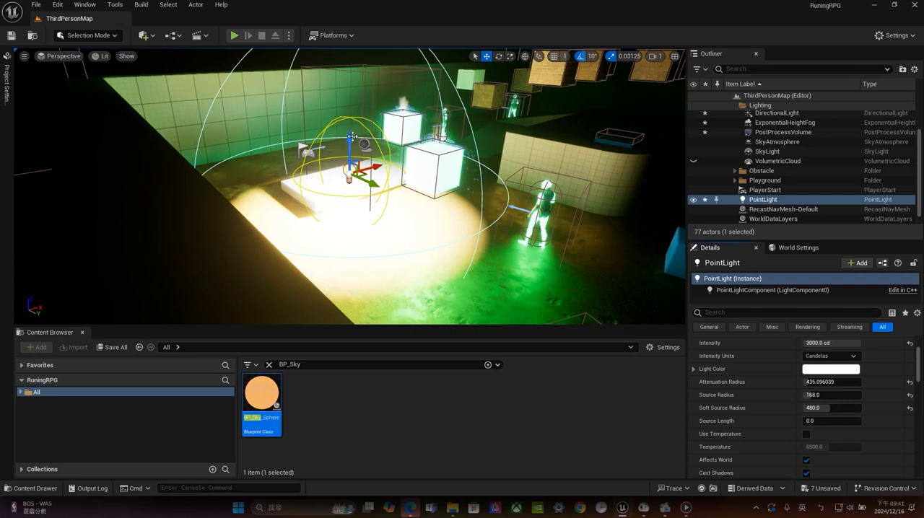
{"action": "left_click_drag", "start_coordinate": [352, 137], "coordinate": [351, 104]}
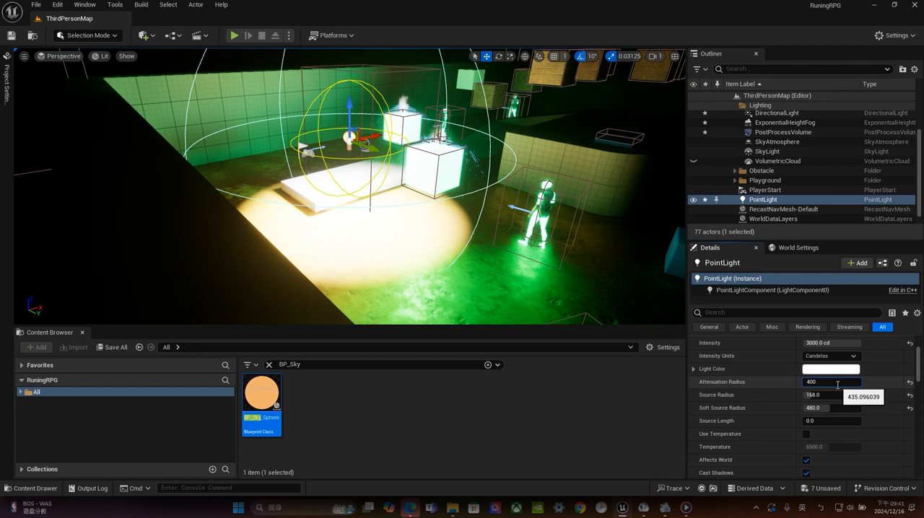
{"action": "key", "text": "Return"}
Switch the PointLight's intensity units to Lumens and back to Candelas
{"action": "left_click", "coordinate": [845, 357]}
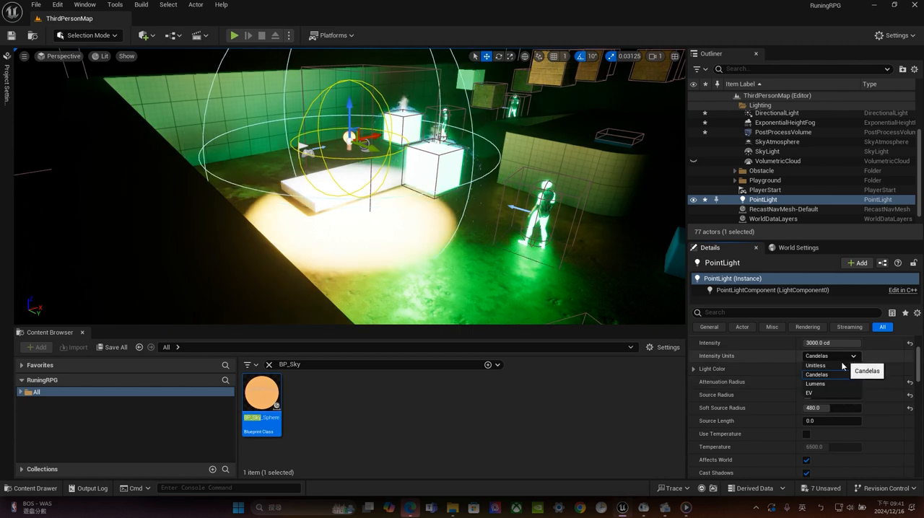
{"action": "left_click", "coordinate": [834, 385]}
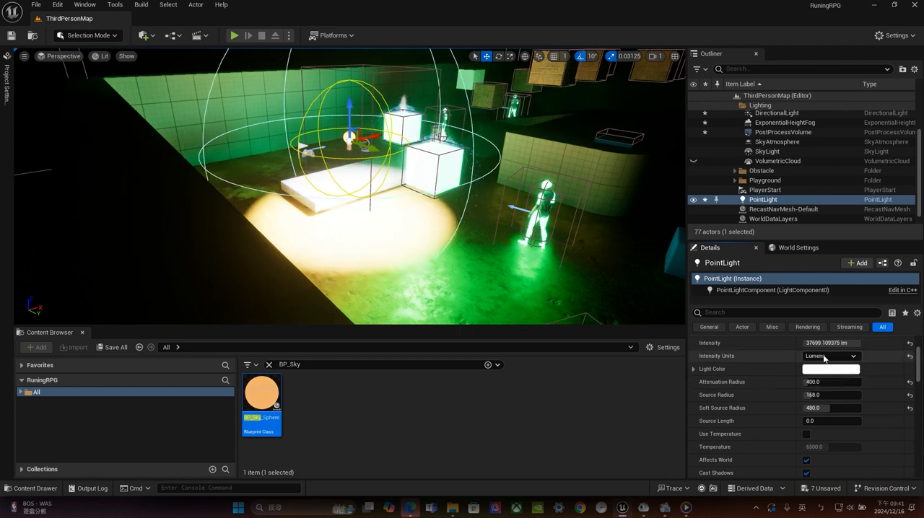
{"action": "left_click", "coordinate": [843, 358]}
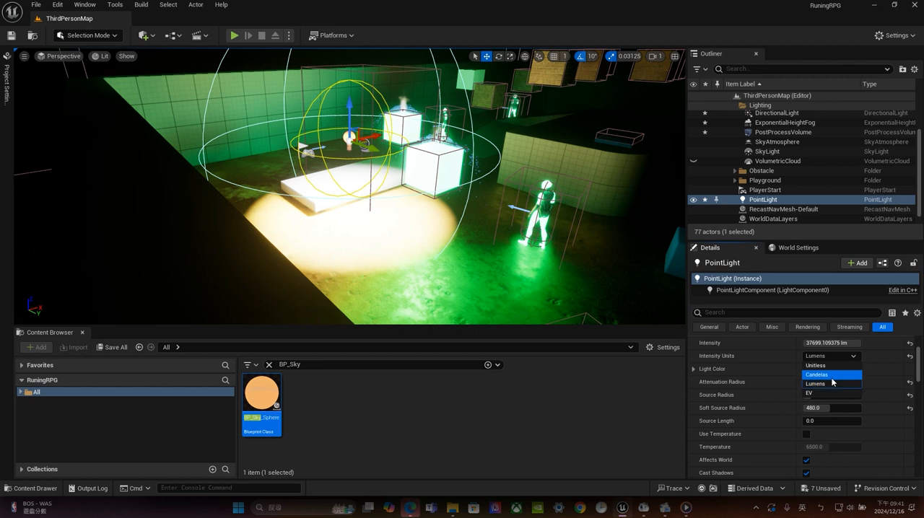
{"action": "left_click", "coordinate": [832, 374]}
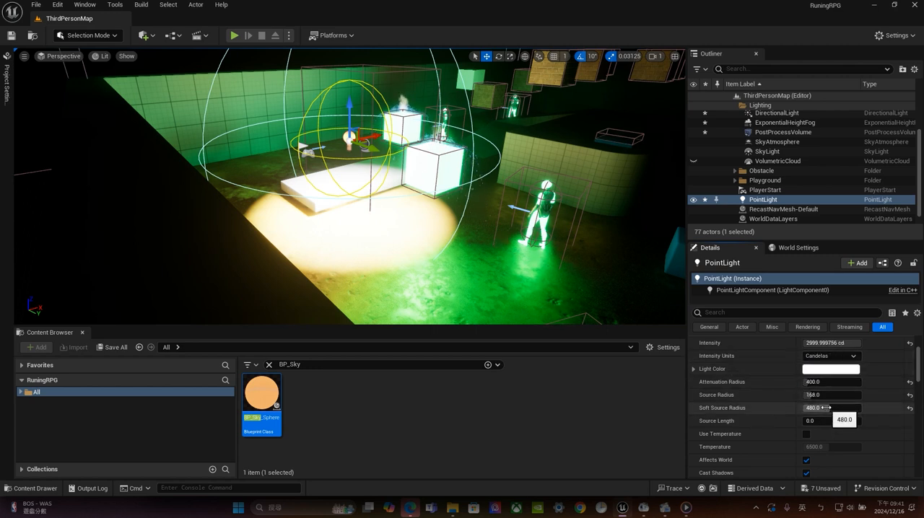
Set the PointLight's source length to 904
{"action": "left_click_drag", "start_coordinate": [814, 423], "coordinate": [855, 421]}
{"action": "type", "text": "1000"}
{"action": "key", "text": "Return"}
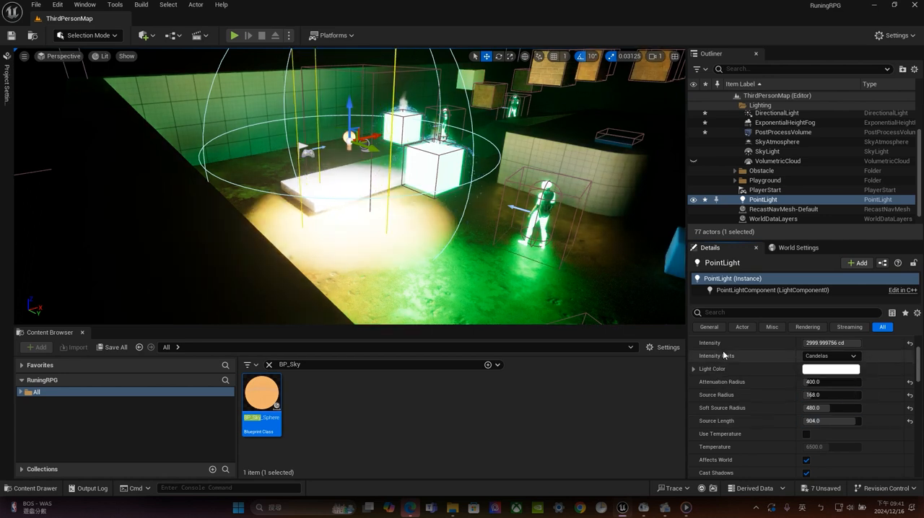
Tilt the PointLight slightly so its elongated source leans away from vertical
{"action": "scroll", "coordinate": [458, 232], "scroll_direction": "down", "scroll_amount": 8}
{"action": "left_click_drag", "start_coordinate": [428, 164], "coordinate": [505, 191], "text": "alt"}
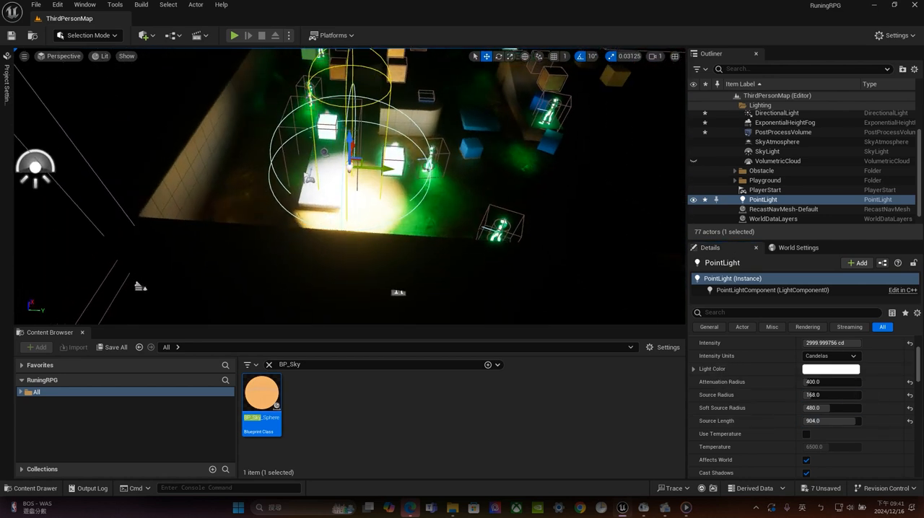
{"action": "key", "text": "e"}
{"action": "left_click_drag", "start_coordinate": [395, 141], "coordinate": [346, 137]}
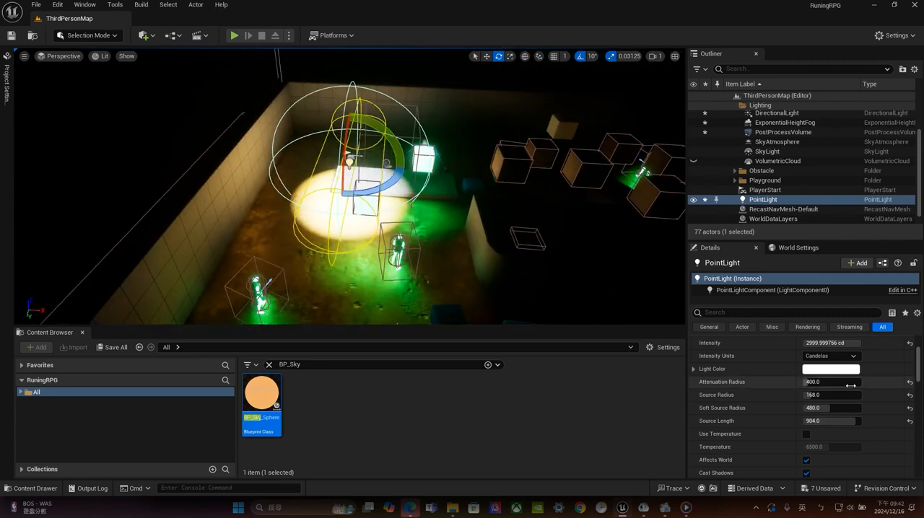
Set the PointLight's intensity to about 50 cd, attenuation radius to about 826, source radius to 256 and soft source radius to 376
{"action": "mouse_move", "coordinate": [810, 395]}
{"action": "left_mouse_down"}
{"action": "mouse_move", "coordinate": [837, 395]}
{"action": "mouse_move", "coordinate": [819, 396]}
{"action": "left_mouse_up"}
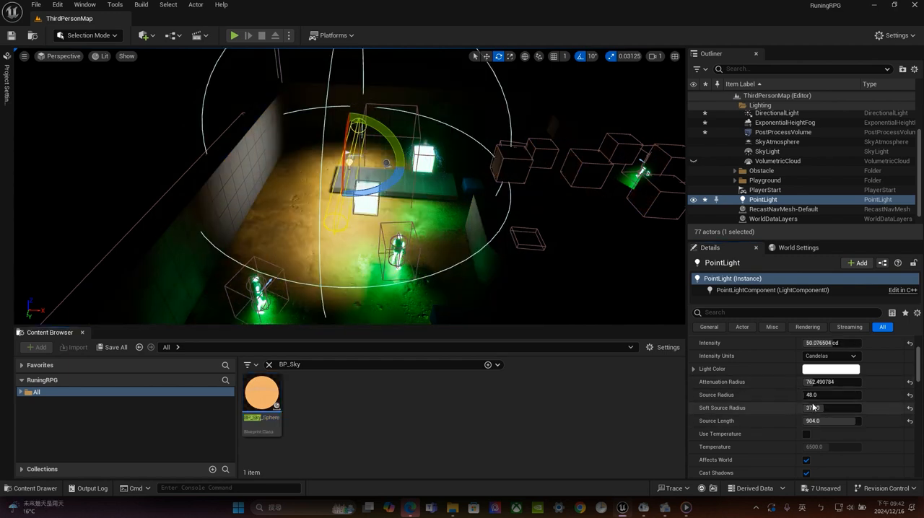
{"action": "left_click_drag", "start_coordinate": [809, 395], "coordinate": [829, 395]}
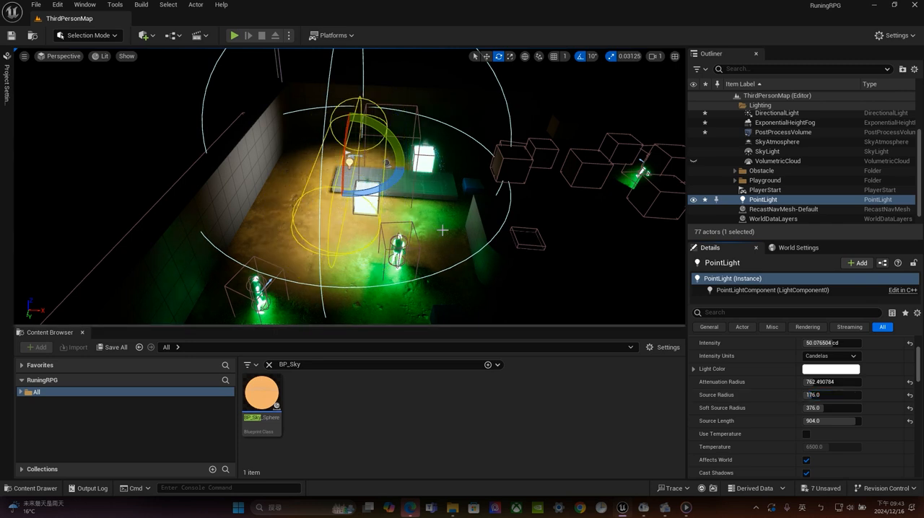
{"action": "left_click_drag", "start_coordinate": [809, 382], "coordinate": [796, 382]}
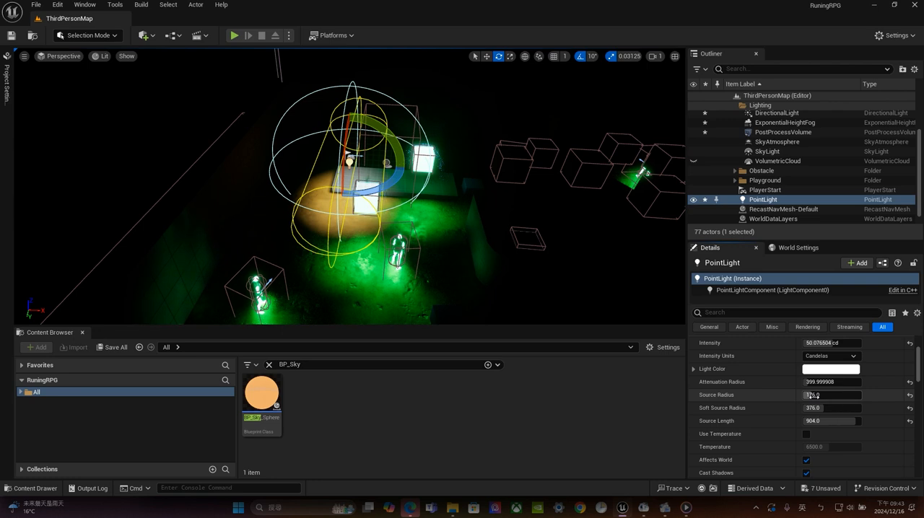
{"action": "left_click_drag", "start_coordinate": [812, 395], "coordinate": [831, 394]}
Set the PointLight's light color to a light blue with hex sRGB 97B2FFFF
{"action": "left_click", "coordinate": [818, 373]}
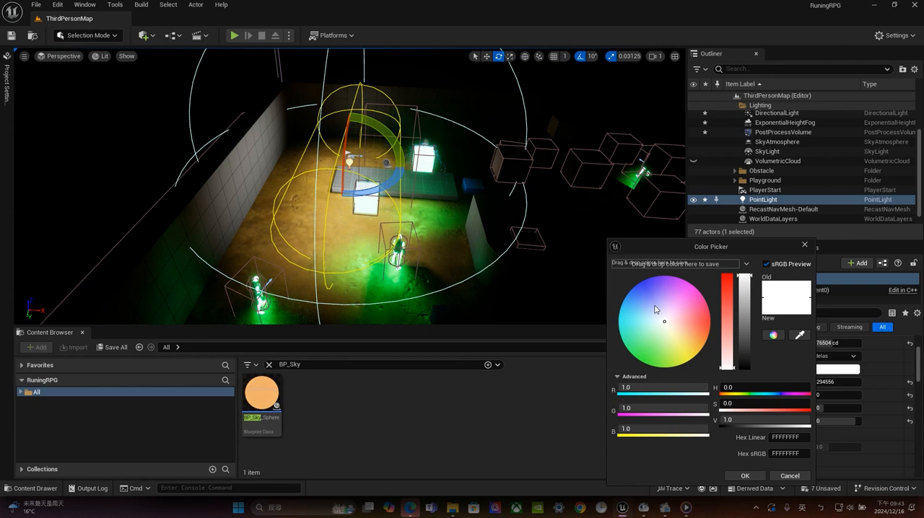
{"action": "mouse_move", "coordinate": [657, 306]}
{"action": "left_mouse_down"}
{"action": "mouse_move", "coordinate": [639, 285]}
{"action": "mouse_move", "coordinate": [641, 298]}
{"action": "left_mouse_up"}
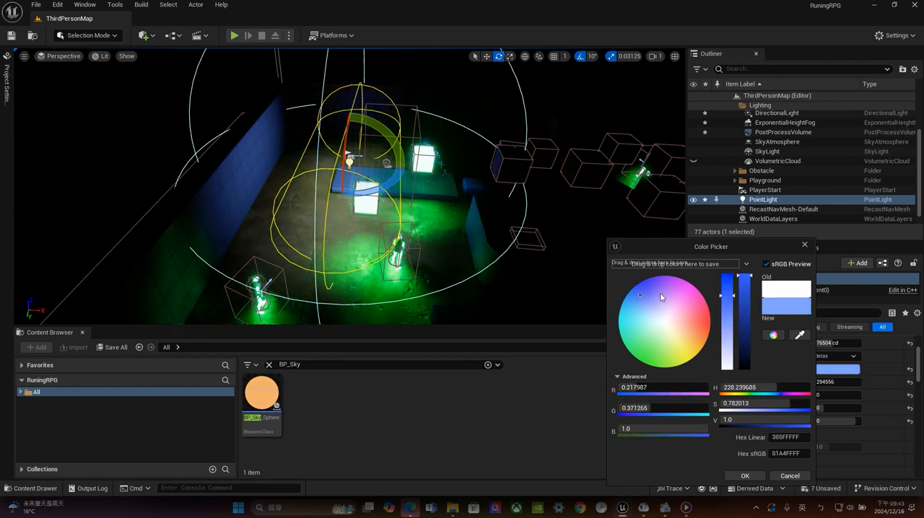
{"action": "left_click_drag", "start_coordinate": [732, 297], "coordinate": [731, 304]}
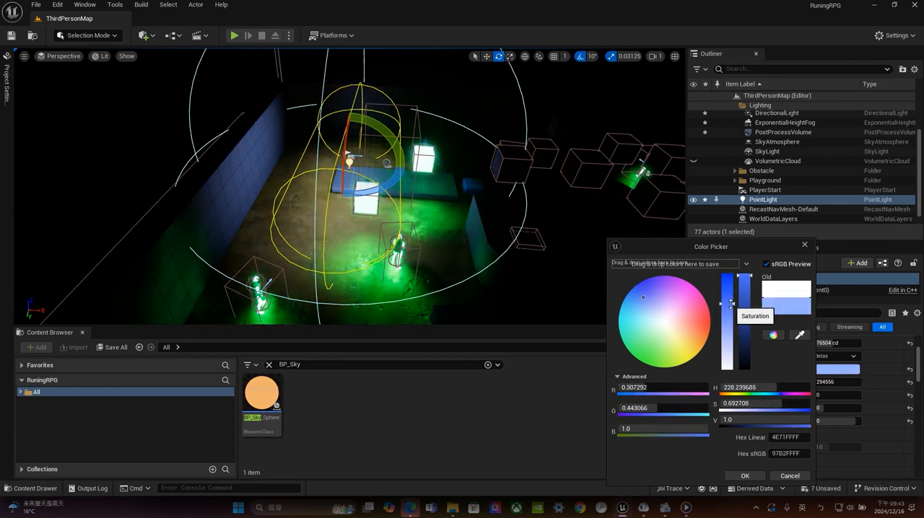
{"action": "left_click", "coordinate": [136, 146]}
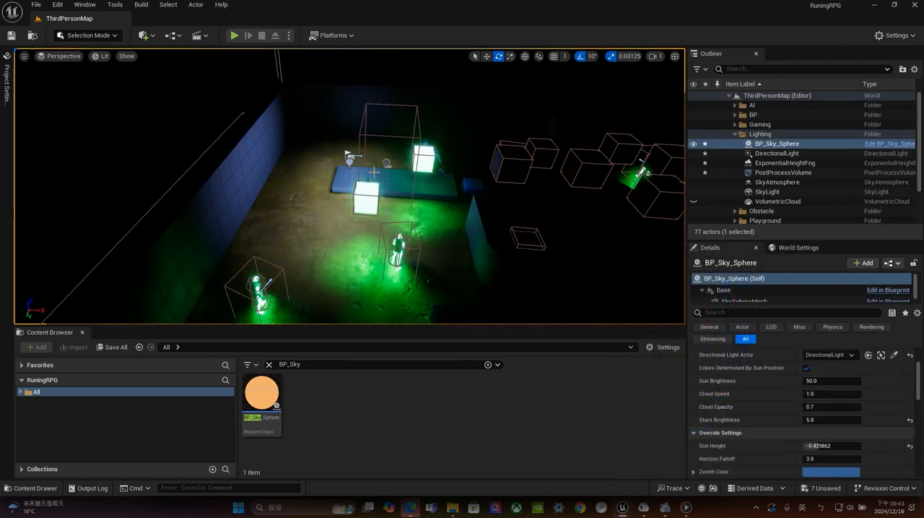
Reselect the PointLight and rotate it so its elongated source lies horizontally
{"action": "scroll", "coordinate": [769, 181], "scroll_direction": "down", "scroll_amount": 3}
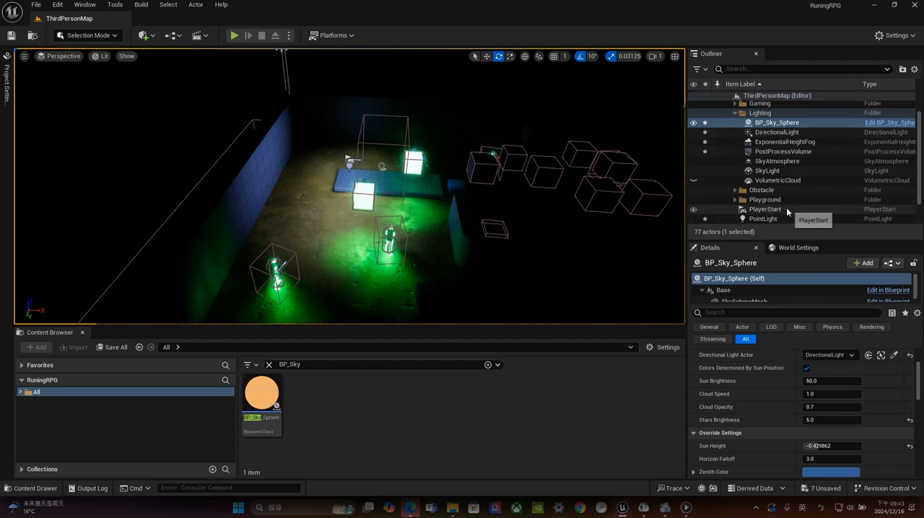
{"action": "scroll", "coordinate": [765, 191], "scroll_direction": "up", "scroll_amount": 1}
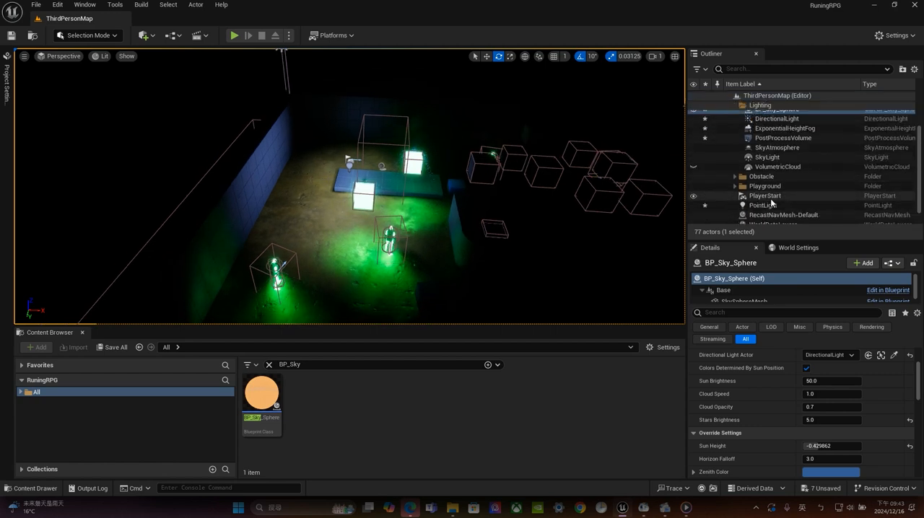
{"action": "left_click", "coordinate": [758, 205]}
{"action": "scroll", "coordinate": [437, 168], "scroll_direction": "up", "scroll_amount": 1}
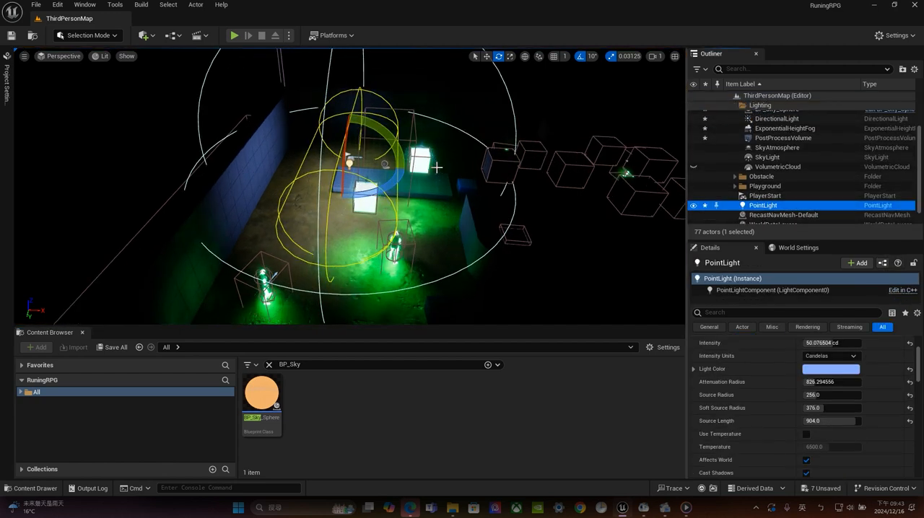
{"action": "key", "text": "e"}
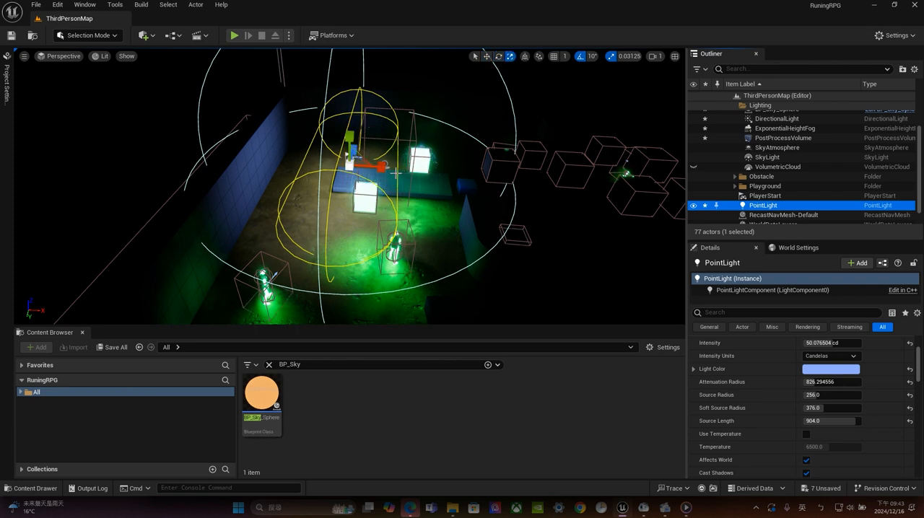
{"action": "left_click_drag", "start_coordinate": [372, 194], "coordinate": [426, 198]}
{"action": "left_click_drag", "start_coordinate": [185, 206], "coordinate": [278, 205], "text": "alt"}
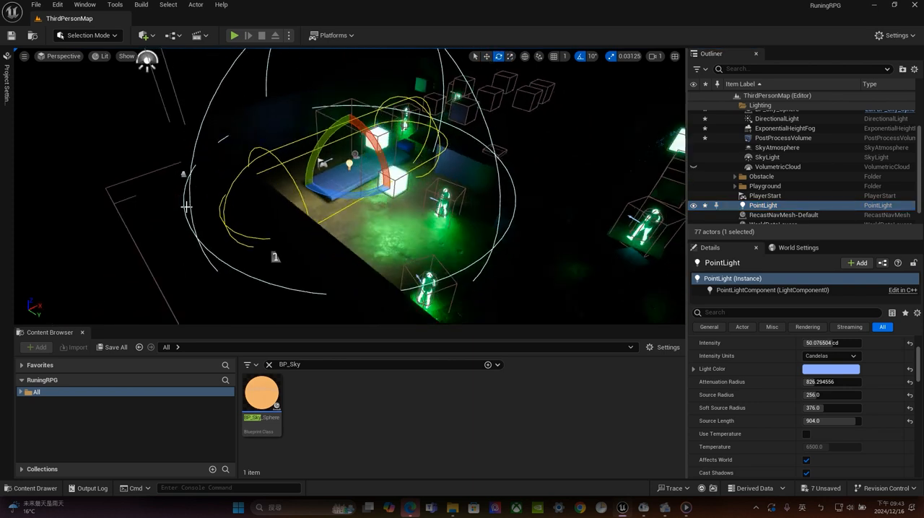
Move the PointLight across the playground between the glowing cubes and set its intensity to about 87 cd
{"action": "left_click_drag", "start_coordinate": [349, 136], "coordinate": [401, 134]}
{"action": "left_click_drag", "start_coordinate": [256, 151], "coordinate": [512, 154], "text": "alt"}
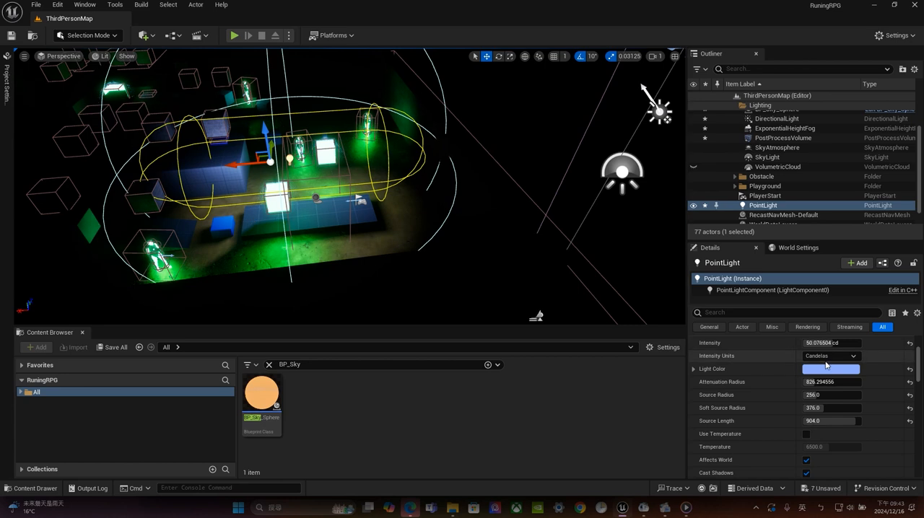
{"action": "left_click_drag", "start_coordinate": [830, 343], "coordinate": [850, 343]}
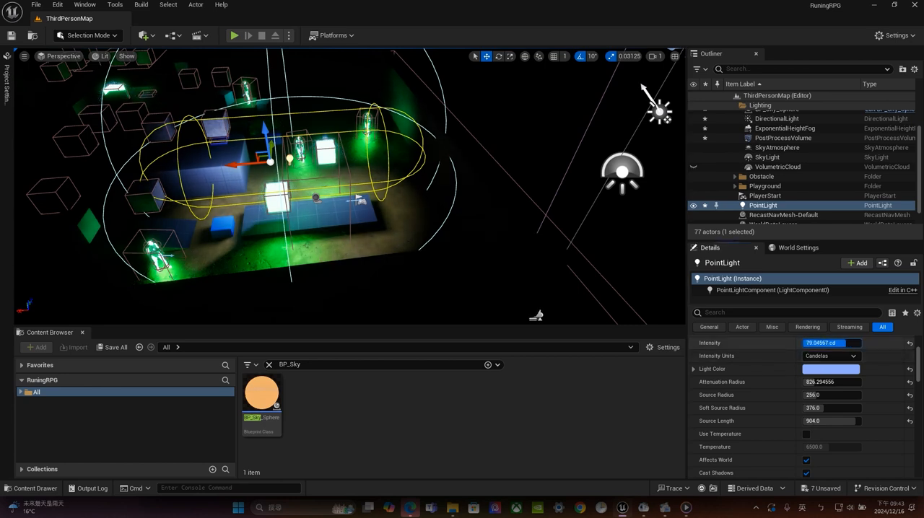
{"action": "middle_click_drag", "start_coordinate": [489, 172], "coordinate": [387, 173]}
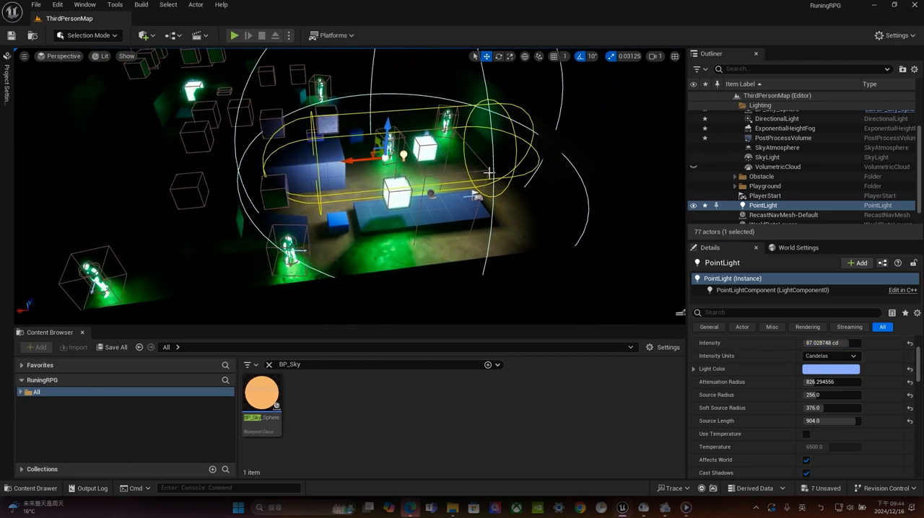
Duplicate the PointLight twice, placing one copy over the L-shaped blocks and the other over the long block beyond them
{"action": "left_click_drag", "start_coordinate": [354, 161], "coordinate": [217, 174], "text": "alt"}
{"action": "right_click_drag", "start_coordinate": [426, 125], "coordinate": [388, 114]}
{"action": "left_click_drag", "start_coordinate": [357, 104], "coordinate": [306, 107], "text": "alt"}
{"action": "mouse_move", "coordinate": [558, 194]}
{"action": "right_mouse_down"}
{"action": "mouse_move", "coordinate": [511, 192]}
{"action": "mouse_move", "coordinate": [566, 186]}
{"action": "right_mouse_up"}
{"action": "scroll", "coordinate": [520, 189], "scroll_direction": "down", "scroll_amount": 3}
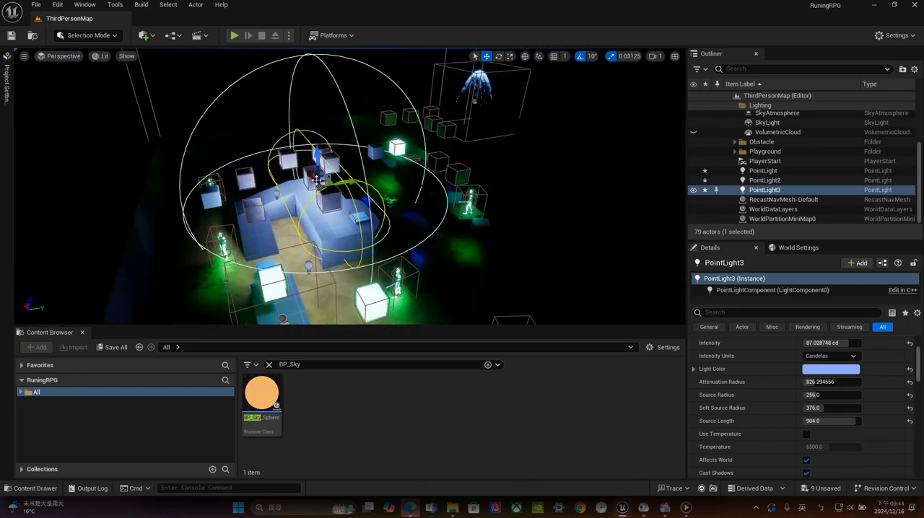
{"action": "left_click_drag", "start_coordinate": [349, 182], "coordinate": [462, 166]}
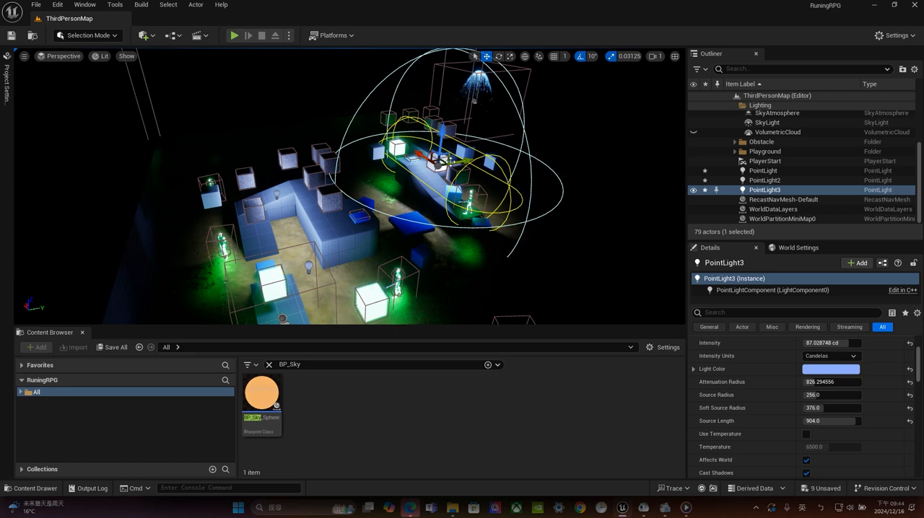
Duplicate the light again for the platform at the far end and rotate the copy to run along it
{"action": "left_click_drag", "start_coordinate": [288, 113], "coordinate": [352, 267], "text": "alt"}
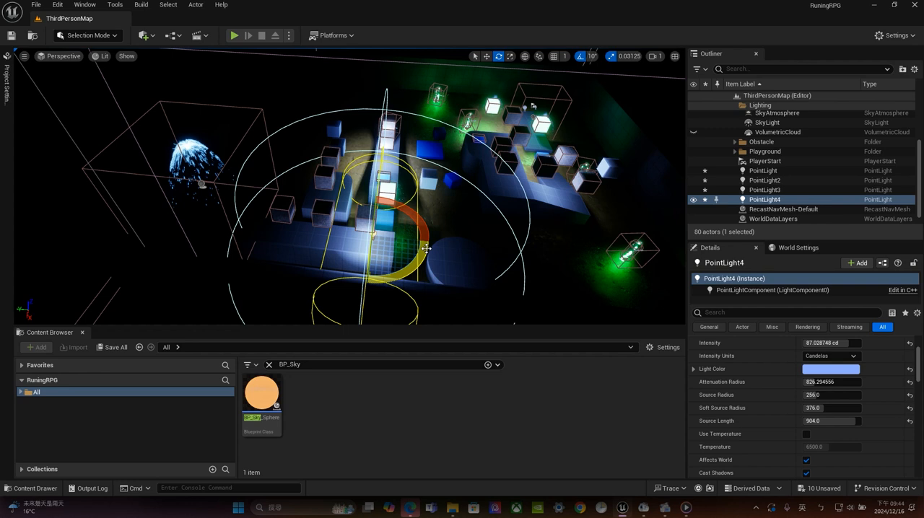
{"action": "left_click_drag", "start_coordinate": [425, 248], "coordinate": [431, 260]}
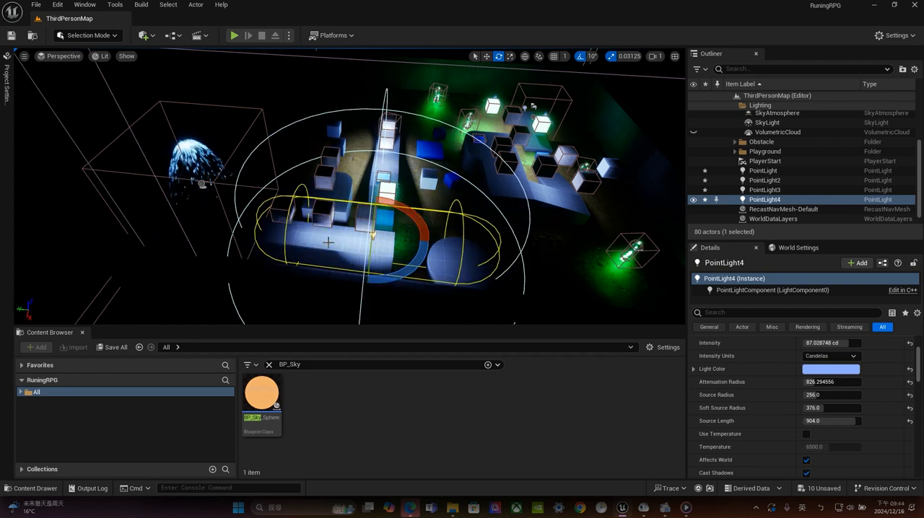
{"action": "left_click_drag", "start_coordinate": [356, 234], "coordinate": [296, 228]}
{"action": "left_click_drag", "start_coordinate": [460, 198], "coordinate": [166, 200], "text": "alt"}
Select all four point lights, and narrow the selection to the original PointLight
{"action": "left_click", "coordinate": [765, 170], "text": "shift"}
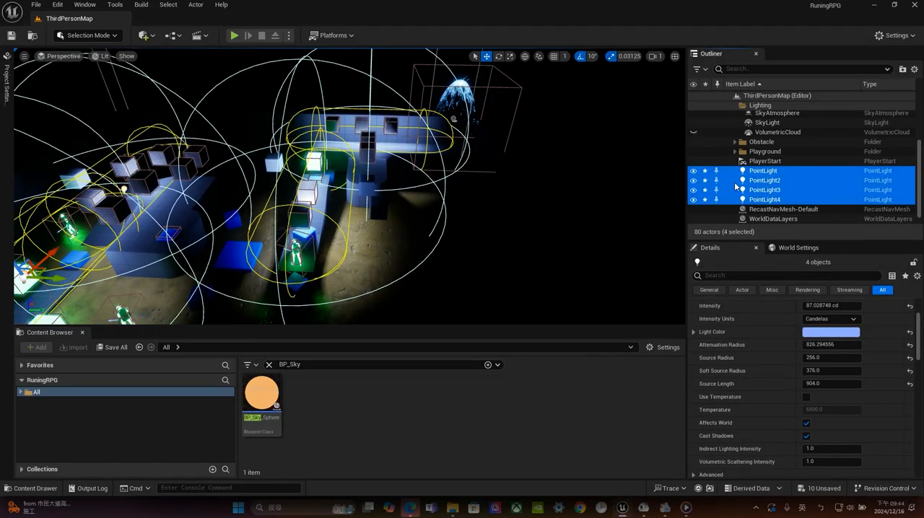
{"action": "left_click", "coordinate": [771, 171]}
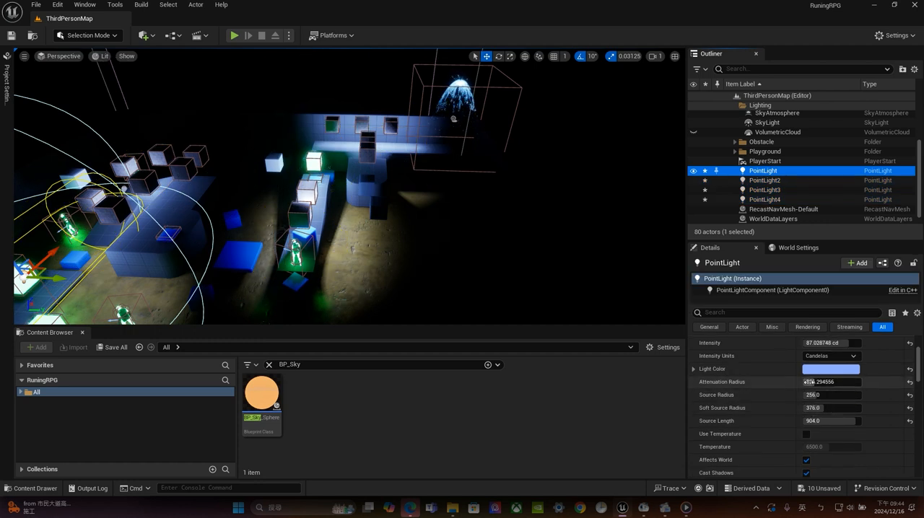
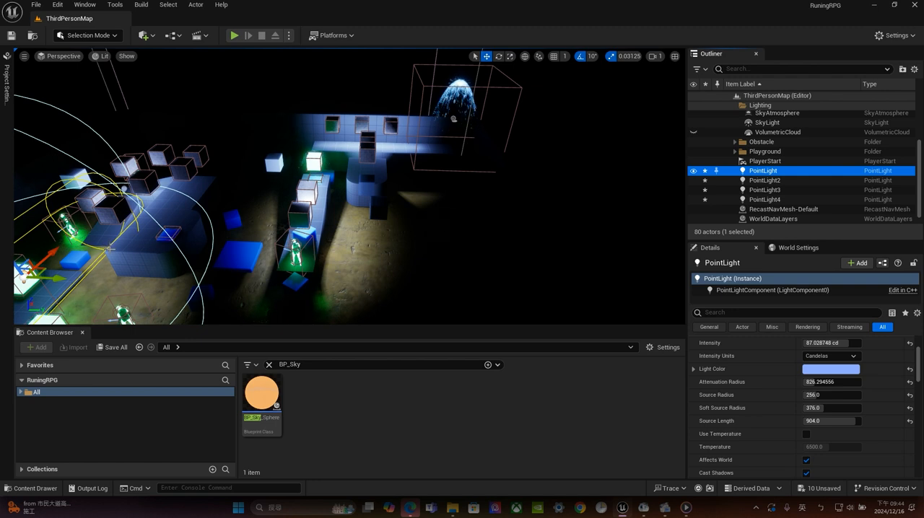
Select all four point lights and move them into the Lighting folder of the level
{"action": "left_click", "coordinate": [771, 199], "text": "shift"}
{"action": "scroll", "coordinate": [796, 181], "scroll_direction": "up", "scroll_amount": 1}
{"action": "scroll", "coordinate": [796, 181], "scroll_direction": "up", "scroll_amount": 1}
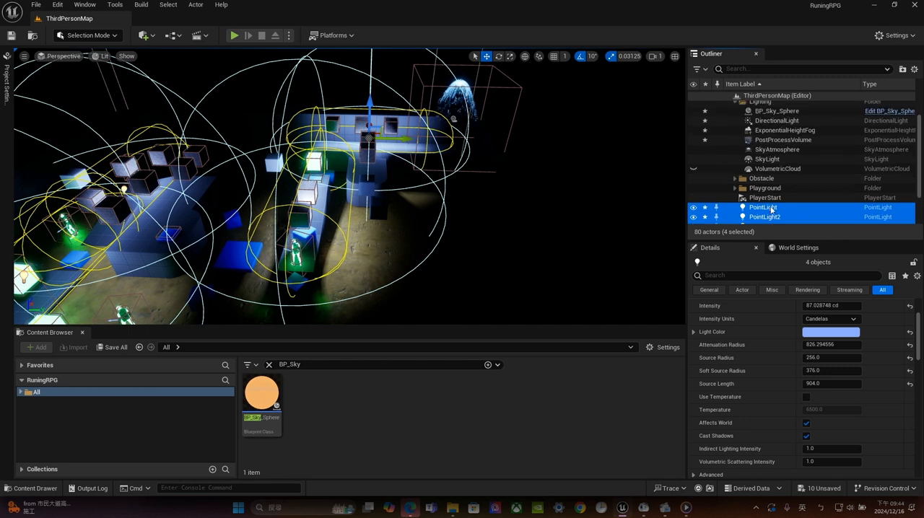
{"action": "left_click_drag", "start_coordinate": [763, 105], "coordinate": [762, 103]}
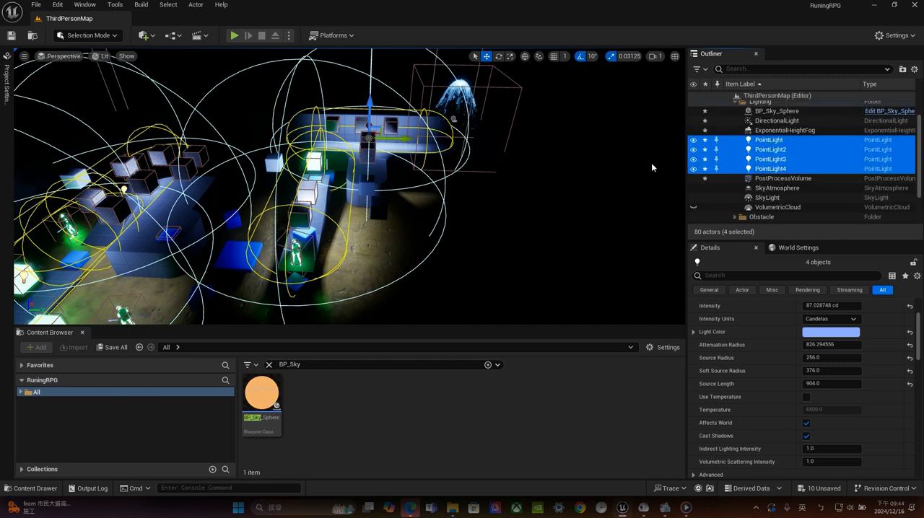
{"action": "scroll", "coordinate": [482, 151], "scroll_direction": "down", "scroll_amount": 1}
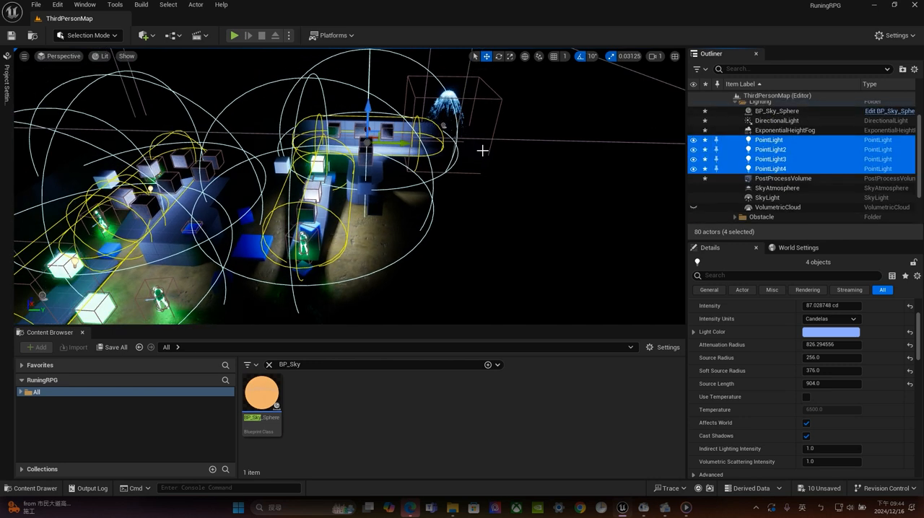
Add a Rect Light to the level and move it over the open floor beside the playground
{"action": "left_click", "coordinate": [148, 36]}
{"action": "mouse_move", "coordinate": [176, 139]}
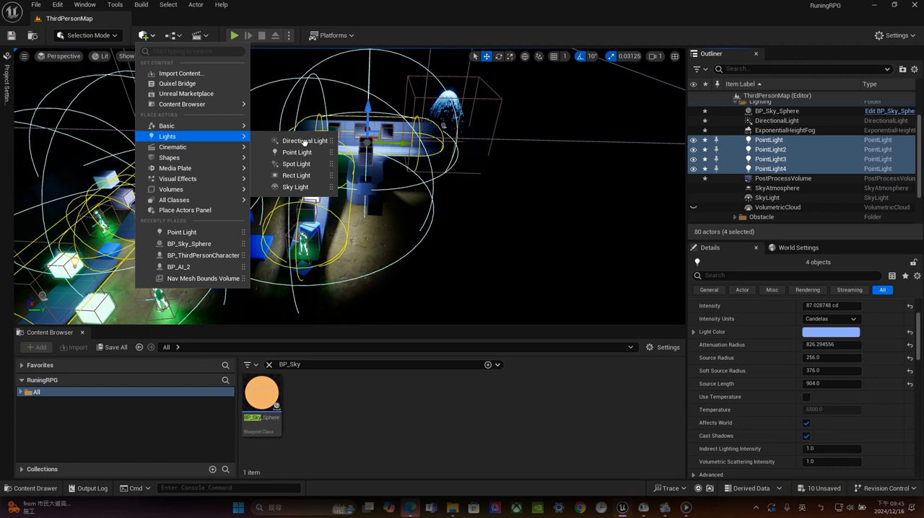
{"action": "left_click", "coordinate": [304, 176]}
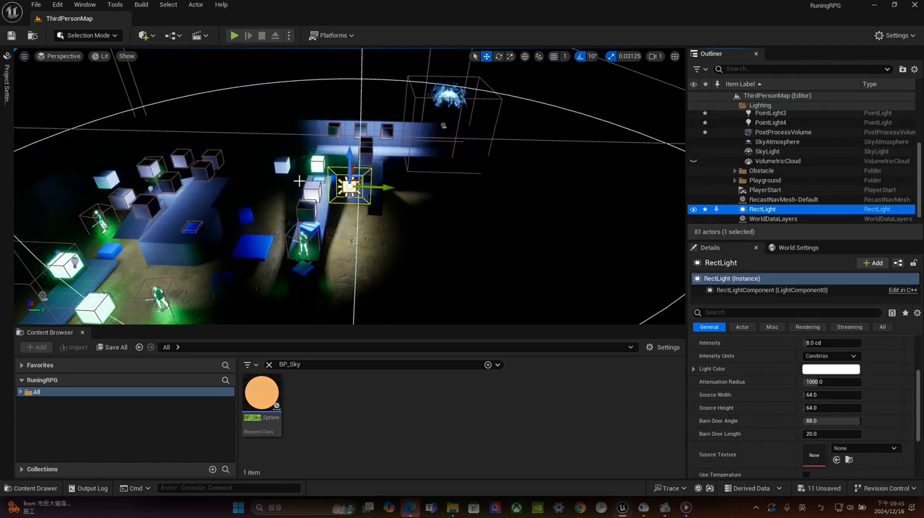
{"action": "left_click_drag", "start_coordinate": [350, 156], "coordinate": [159, 267]}
{"action": "left_click_drag", "start_coordinate": [152, 139], "coordinate": [316, 155], "text": "alt"}
{"action": "left_click_drag", "start_coordinate": [83, 114], "coordinate": [120, 183]}
{"action": "middle_click_drag", "start_coordinate": [142, 200], "coordinate": [69, 208]}
{"action": "scroll", "coordinate": [211, 219], "scroll_direction": "up", "scroll_amount": 5}
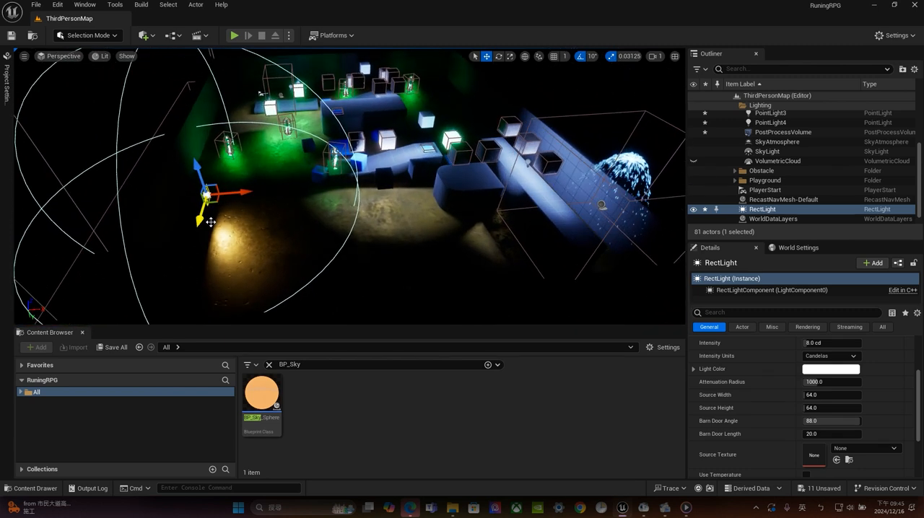
Rotate the RectLight to face the floor and position it above the blocks near the particle fountain
{"action": "key", "text": "e"}
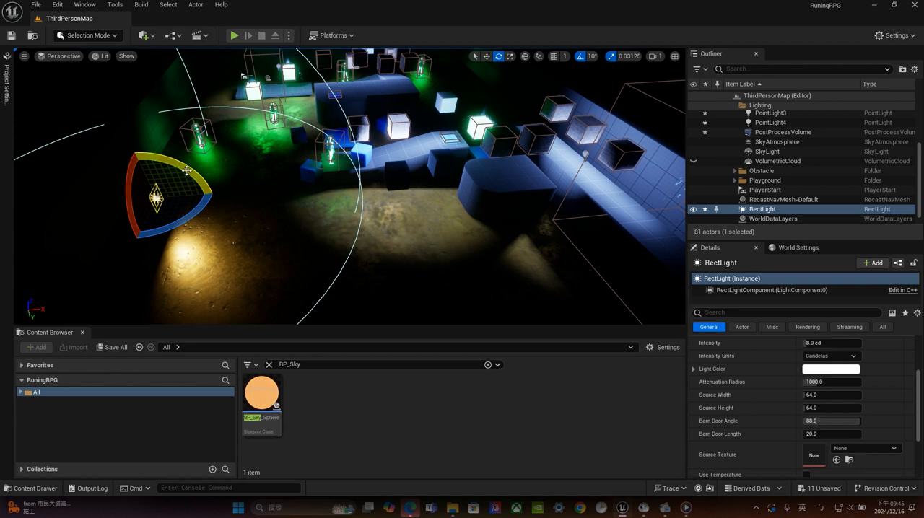
{"action": "left_click_drag", "start_coordinate": [187, 171], "coordinate": [511, 58]}
{"action": "key", "text": "w"}
{"action": "left_click_drag", "start_coordinate": [533, 93], "coordinate": [540, 96]}
{"action": "middle_click_drag", "start_coordinate": [391, 121], "coordinate": [241, 162]}
{"action": "scroll", "coordinate": [241, 162], "scroll_direction": "up", "scroll_amount": 4}
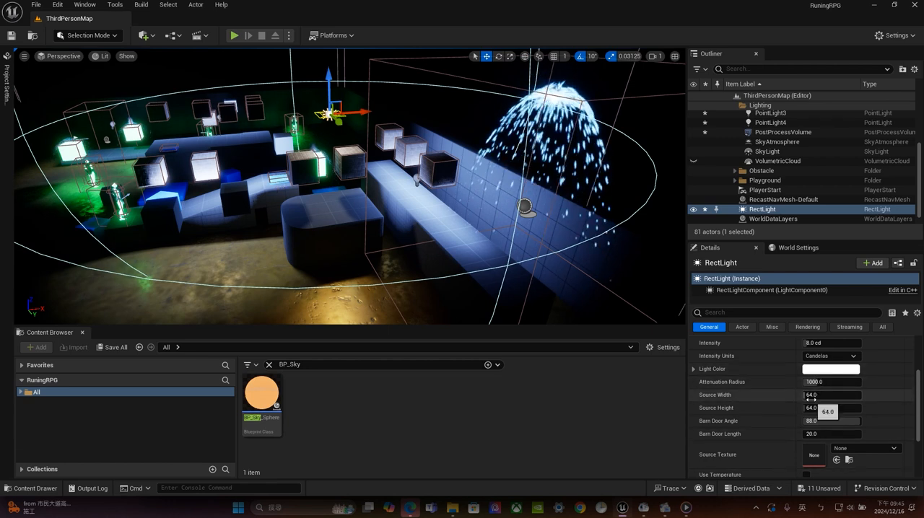
Enlarge the RectLight's source width and height, and try a warm light color
{"action": "mouse_move", "coordinate": [817, 395]}
{"action": "left_mouse_down"}
{"action": "mouse_move", "coordinate": [861, 396]}
{"action": "mouse_move", "coordinate": [819, 408]}
{"action": "mouse_move", "coordinate": [834, 383]}
{"action": "mouse_move", "coordinate": [814, 383]}
{"action": "left_mouse_up"}
{"action": "left_click", "coordinate": [831, 368]}
{"action": "mouse_move", "coordinate": [694, 321]}
{"action": "left_mouse_down"}
{"action": "mouse_move", "coordinate": [684, 302]}
{"action": "mouse_move", "coordinate": [701, 332]}
{"action": "mouse_move", "coordinate": [672, 352]}
{"action": "mouse_move", "coordinate": [694, 338]}
{"action": "left_mouse_up"}
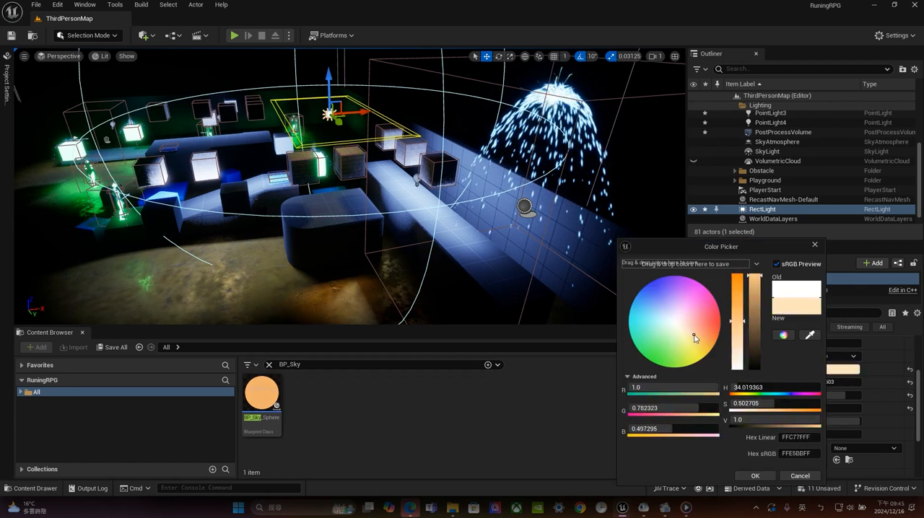
{"action": "left_click", "coordinate": [801, 475]}
Delete the RectLight from the level
{"action": "left_click", "coordinate": [783, 199]}
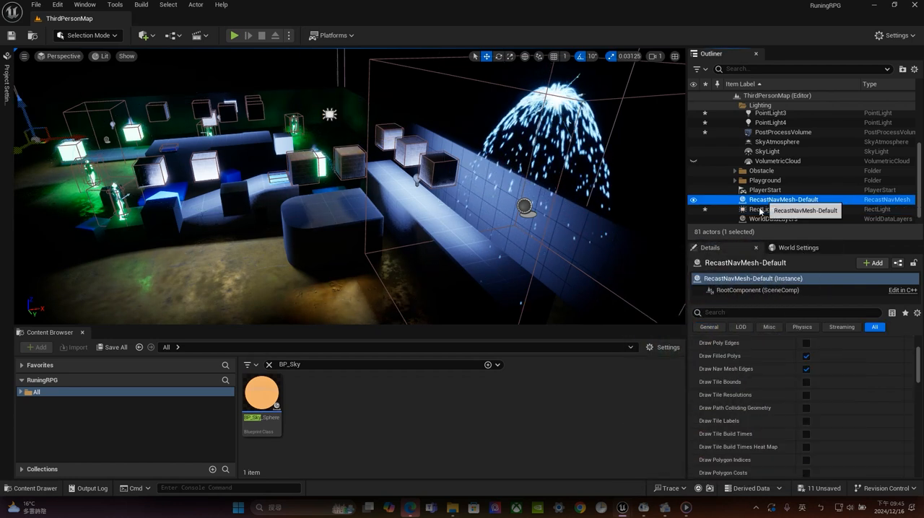
{"action": "left_click", "coordinate": [769, 210]}
{"action": "key", "text": "Delete"}
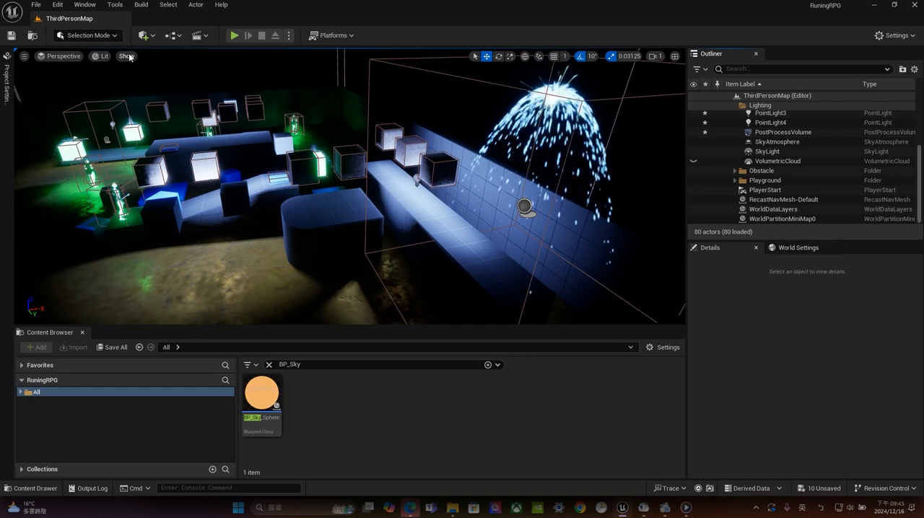
Add a Spot Light to the level and move it high up near the particle fountain at the far end
{"action": "left_click", "coordinate": [153, 36]}
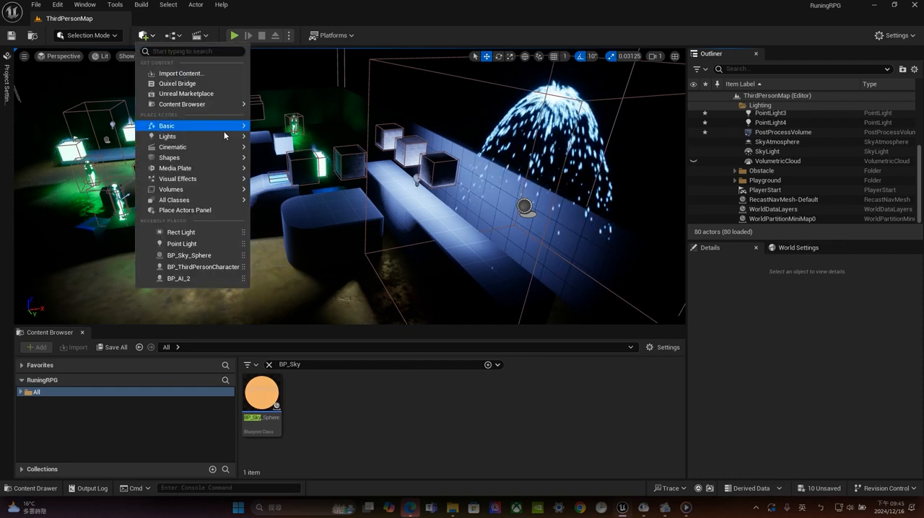
{"action": "mouse_move", "coordinate": [215, 139]}
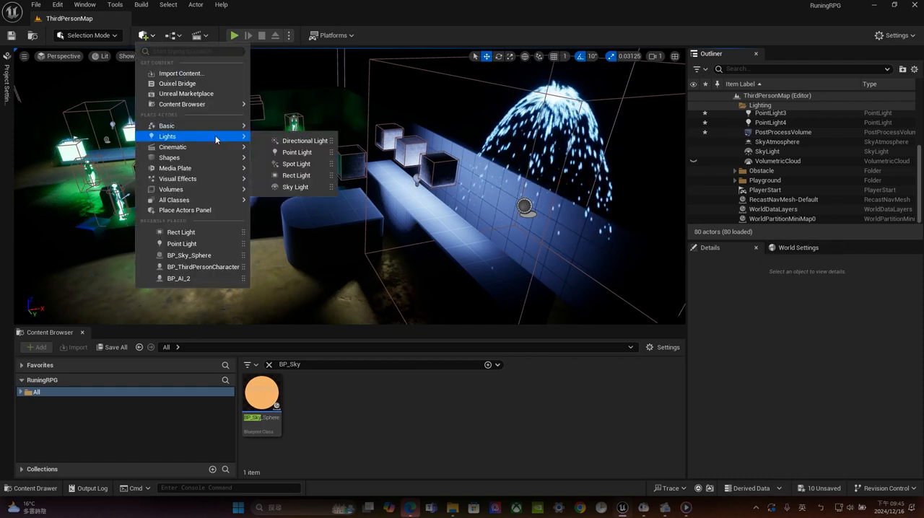
{"action": "left_click", "coordinate": [314, 167]}
{"action": "left_click_drag", "start_coordinate": [349, 157], "coordinate": [451, 144]}
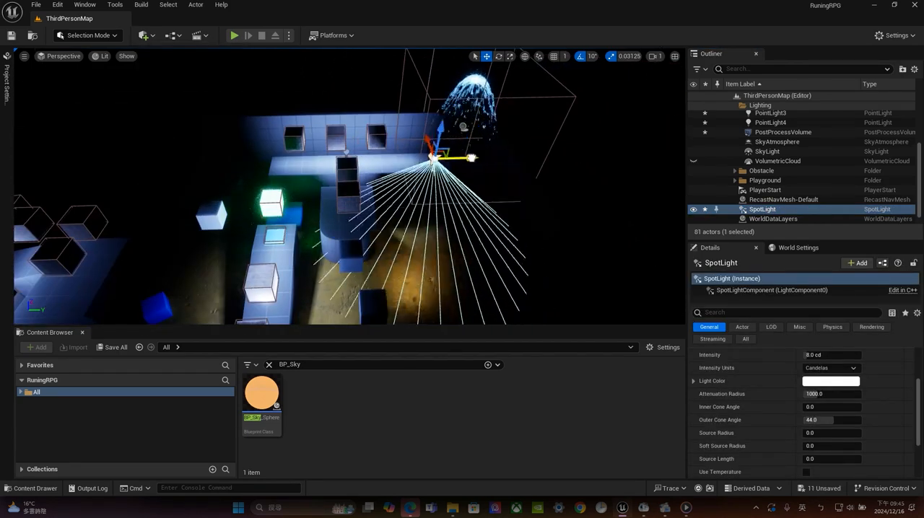
{"action": "left_click_drag", "start_coordinate": [366, 160], "coordinate": [117, 166]}
{"action": "left_click_drag", "start_coordinate": [137, 187], "coordinate": [249, 165], "text": "alt"}
{"action": "left_click_drag", "start_coordinate": [187, 117], "coordinate": [365, 193]}
{"action": "left_click_drag", "start_coordinate": [389, 225], "coordinate": [521, 52]}
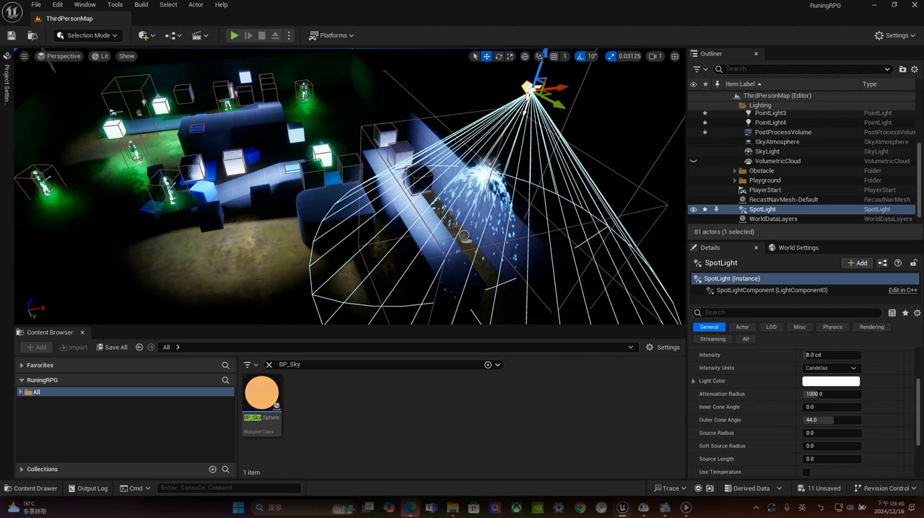
Align the SpotLight above the particle fountain and set its intensity to 4000 cd
{"action": "left_click_drag", "start_coordinate": [453, 217], "coordinate": [586, 208], "text": "alt"}
{"action": "left_click_drag", "start_coordinate": [281, 139], "coordinate": [354, 137], "text": "alt"}
{"action": "right_click_drag", "start_coordinate": [282, 135], "coordinate": [455, 81]}
{"action": "scroll", "coordinate": [337, 75], "scroll_direction": "up", "scroll_amount": 4}
{"action": "key", "text": "a"}
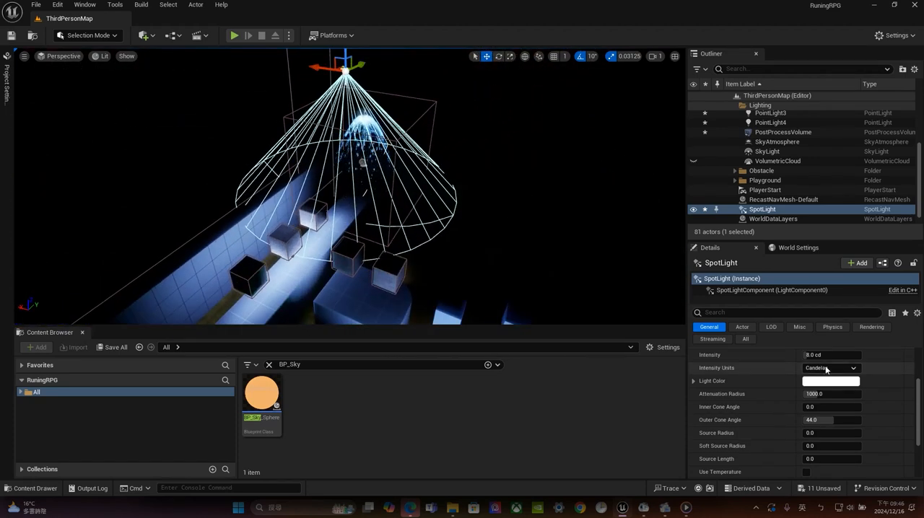
{"action": "left_click_drag", "start_coordinate": [825, 356], "coordinate": [831, 356]}
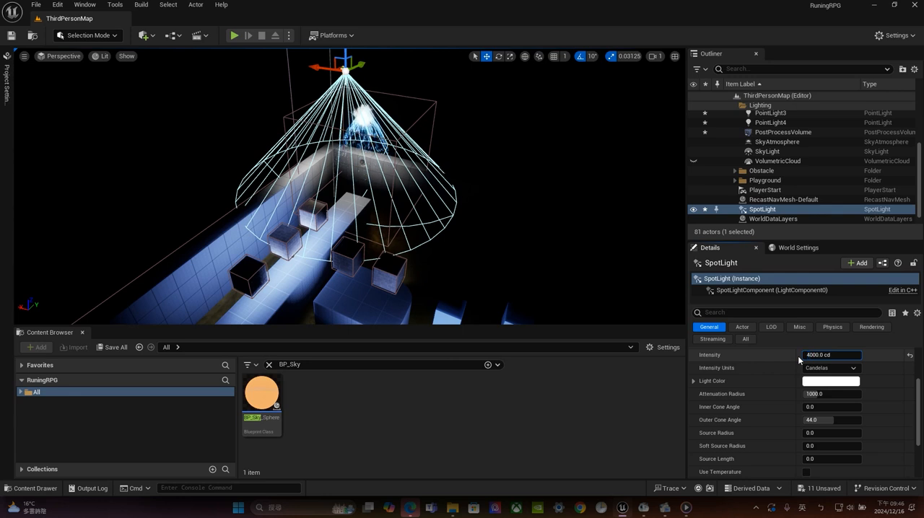
{"action": "key", "text": "Return"}
Lower the SpotLight and fine-tune its position so it sits at the top of the particle fountain
{"action": "left_click_drag", "start_coordinate": [365, 163], "coordinate": [365, 134], "text": "alt"}
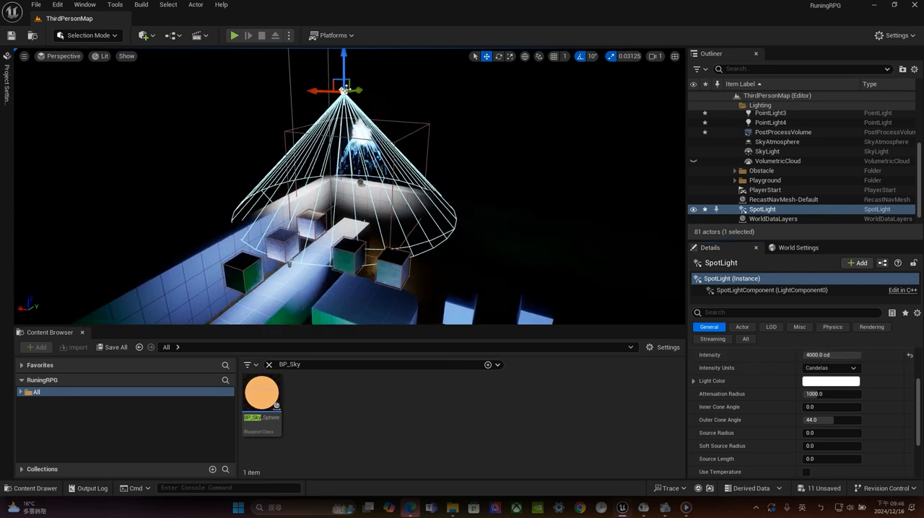
{"action": "left_click_drag", "start_coordinate": [345, 61], "coordinate": [344, 131]}
{"action": "left_click_drag", "start_coordinate": [285, 133], "coordinate": [316, 169], "text": "alt"}
{"action": "left_click_drag", "start_coordinate": [253, 120], "coordinate": [224, 94]}
{"action": "left_click_drag", "start_coordinate": [532, 195], "coordinate": [499, 200], "text": "alt"}
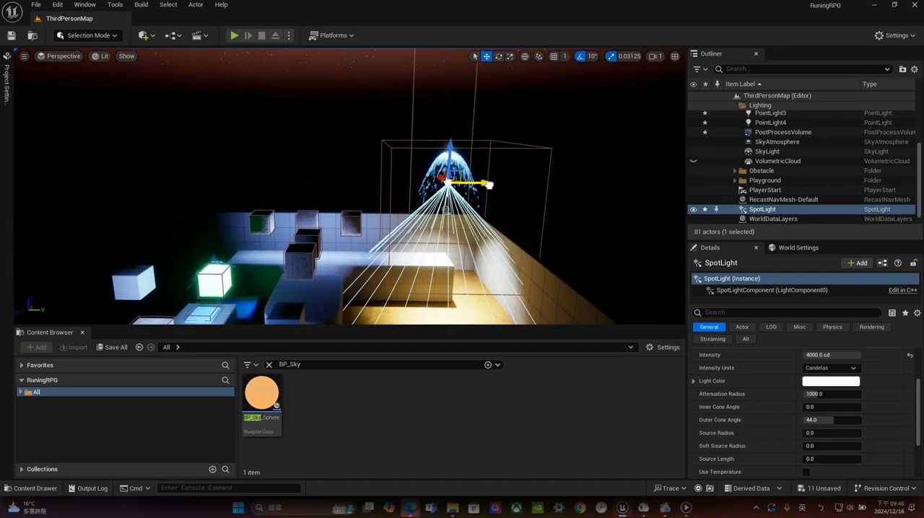
{"action": "left_click_drag", "start_coordinate": [451, 155], "coordinate": [449, 122]}
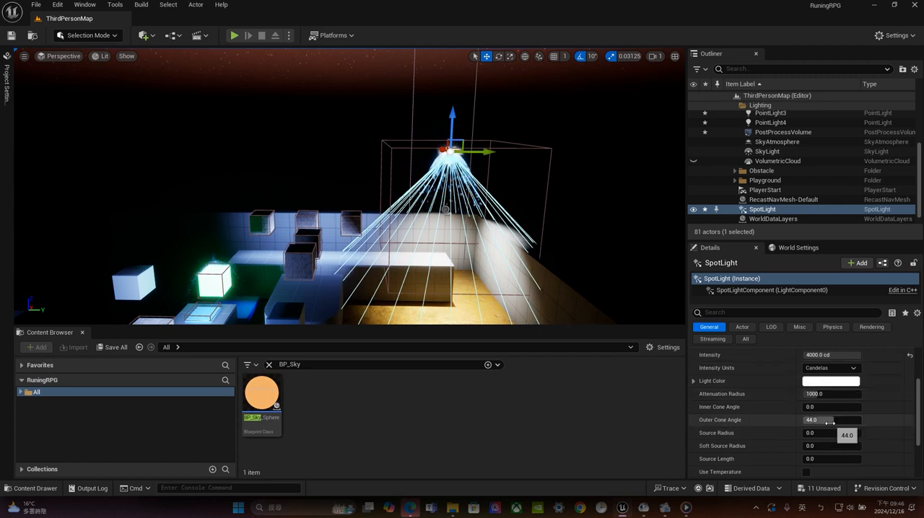
Set the SpotLight's attenuation radius to 800, inner cone angle to about 27.5, outer cone angle to about 52.8 and source radius to 296
{"action": "left_click_drag", "start_coordinate": [830, 419], "coordinate": [816, 394]}
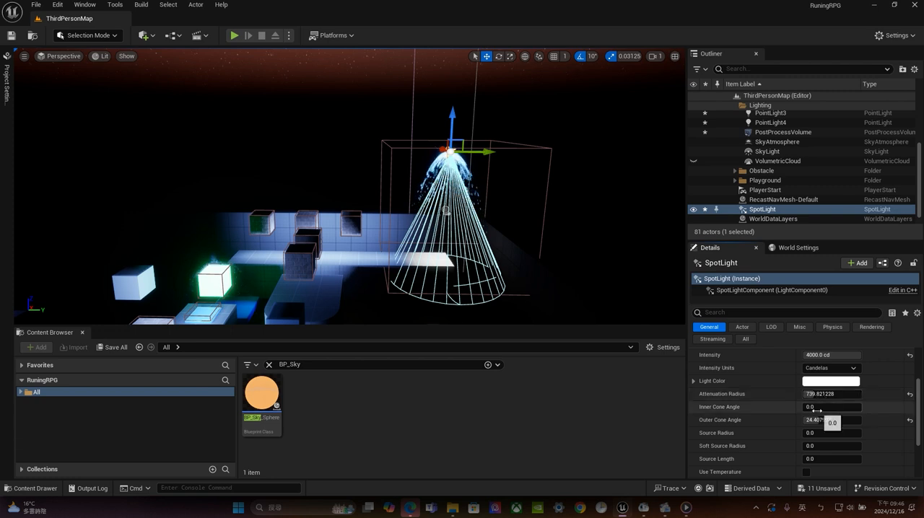
{"action": "mouse_move", "coordinate": [816, 407]}
{"action": "left_mouse_down"}
{"action": "mouse_move", "coordinate": [845, 407]}
{"action": "mouse_move", "coordinate": [808, 407]}
{"action": "left_mouse_up"}
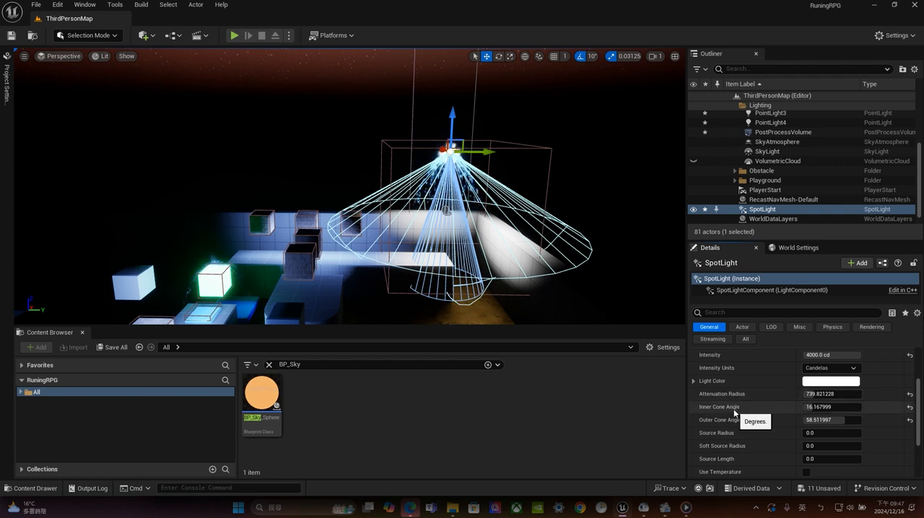
{"action": "mouse_move", "coordinate": [816, 407]}
{"action": "left_mouse_down"}
{"action": "mouse_move", "coordinate": [863, 408]}
{"action": "mouse_move", "coordinate": [813, 407]}
{"action": "left_mouse_up"}
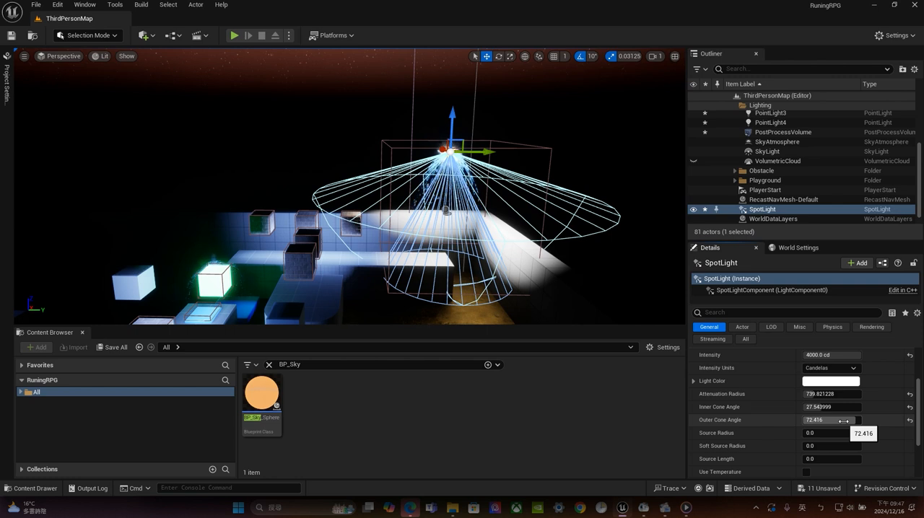
{"action": "left_click_drag", "start_coordinate": [843, 420], "coordinate": [818, 433]}
{"action": "mouse_move", "coordinate": [812, 395]}
{"action": "left_mouse_down"}
{"action": "mouse_move", "coordinate": [831, 394]}
{"action": "mouse_move", "coordinate": [822, 394]}
{"action": "left_mouse_up"}
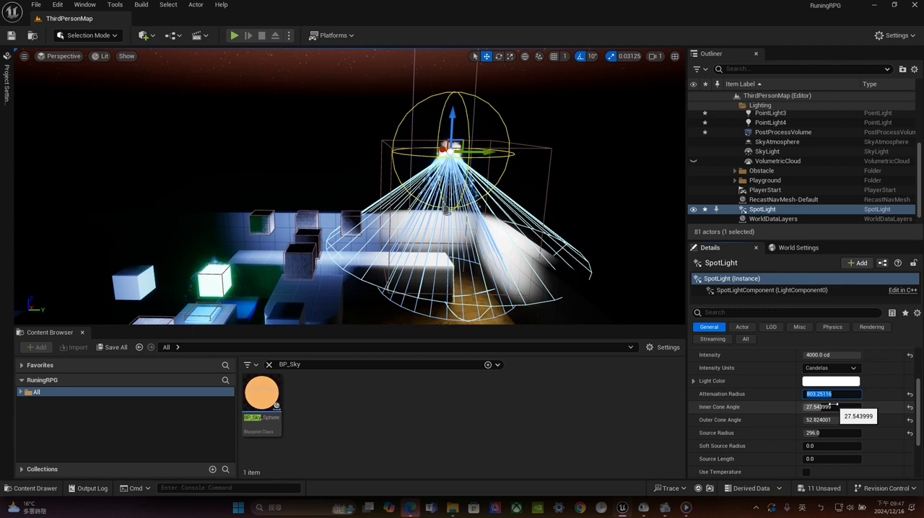
Set the SpotLight's intensity to 3000 cd and its light color to orange, hex sRGB FF9E44FF
{"action": "left_click", "coordinate": [830, 355]}
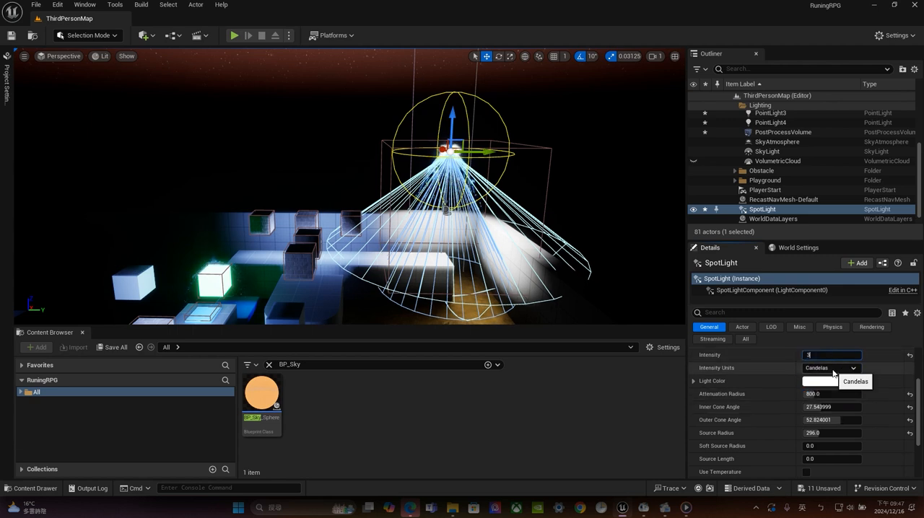
{"action": "type", "text": "3000.0 cd"}
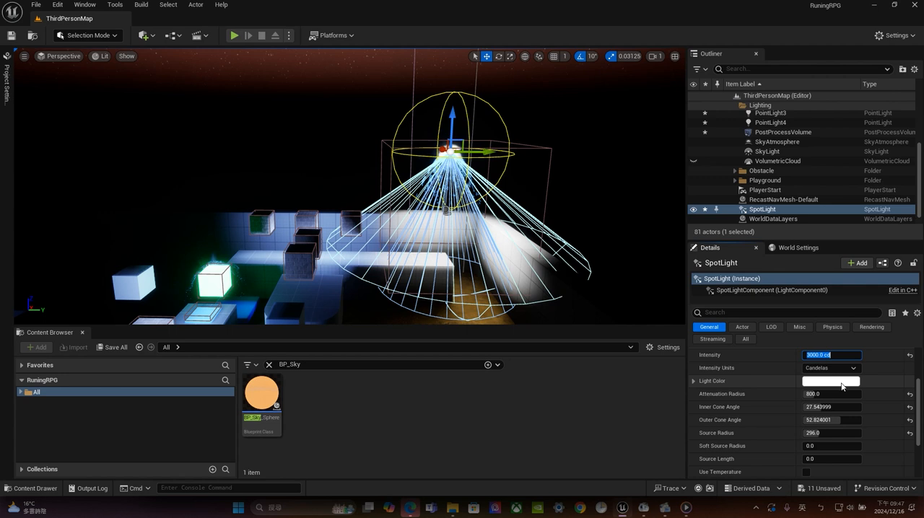
{"action": "left_click", "coordinate": [839, 382]}
{"action": "left_click_drag", "start_coordinate": [707, 324], "coordinate": [728, 336]}
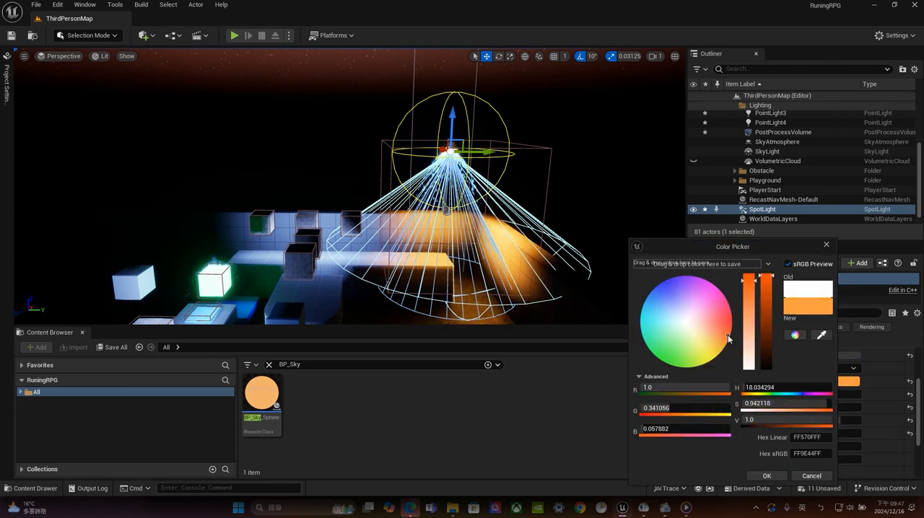
{"action": "left_click", "coordinate": [769, 474]}
Set the SpotLight's inner cone angle to 30 and its outer cone angle to 40
{"action": "left_click_drag", "start_coordinate": [599, 180], "coordinate": [592, 236], "text": "alt"}
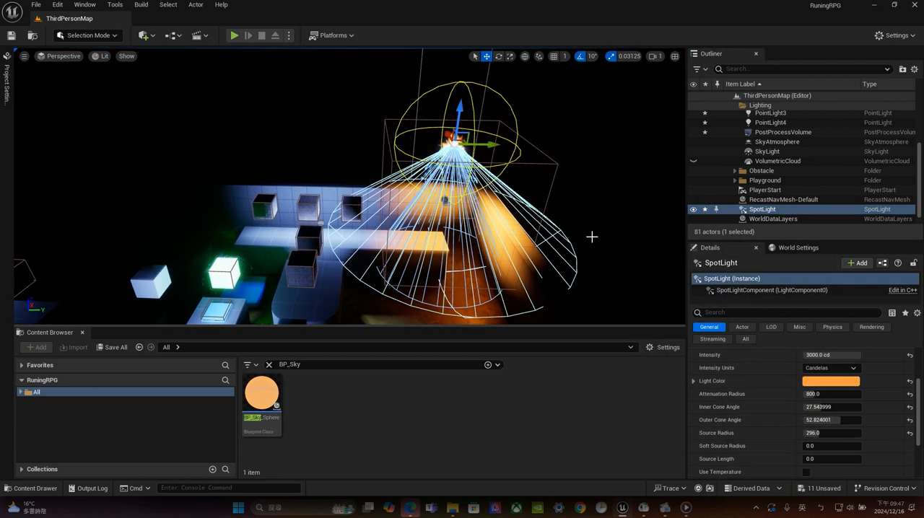
{"action": "right_click_drag", "start_coordinate": [592, 237], "coordinate": [605, 252]}
{"action": "scroll", "coordinate": [592, 237], "scroll_direction": "up", "scroll_amount": 2}
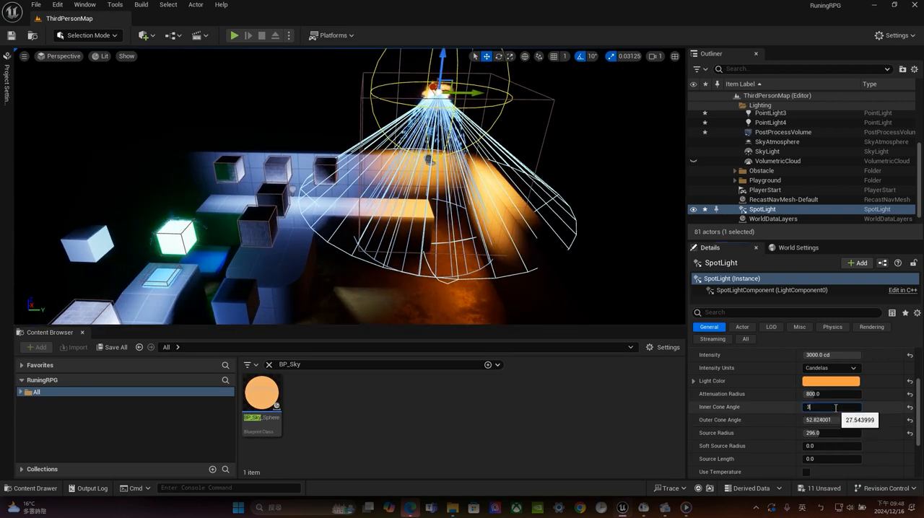
{"action": "left_click", "coordinate": [835, 408]}
{"action": "type", "text": "30"}
{"action": "key", "text": "Return"}
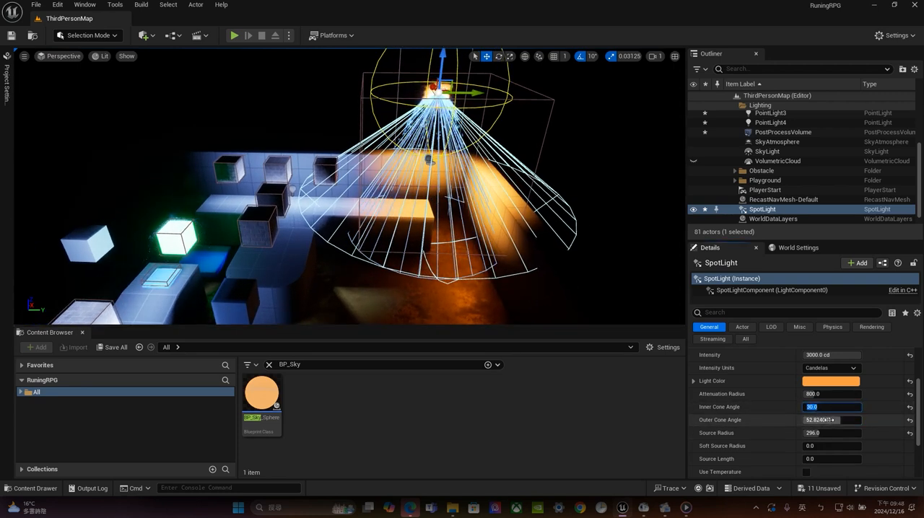
{"action": "left_click_drag", "start_coordinate": [837, 420], "coordinate": [831, 420]}
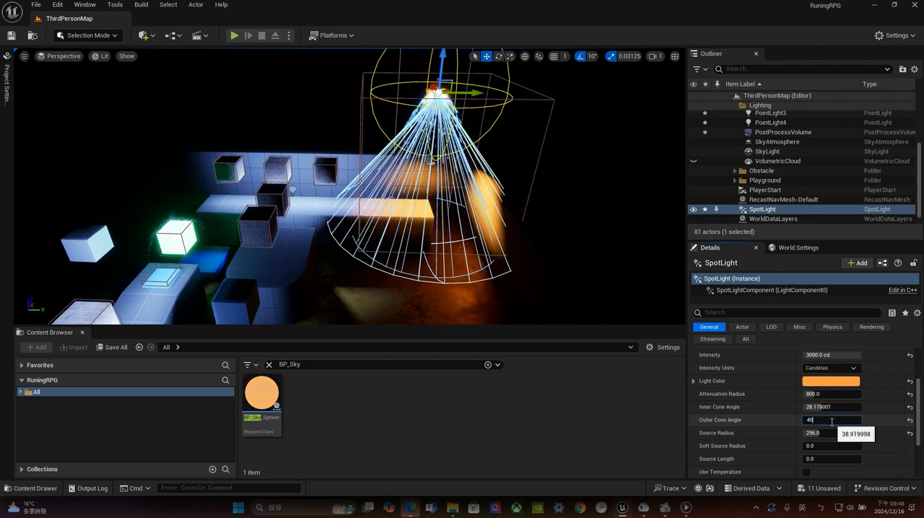
{"action": "type", "text": "40"}
{"action": "key", "text": "Return"}
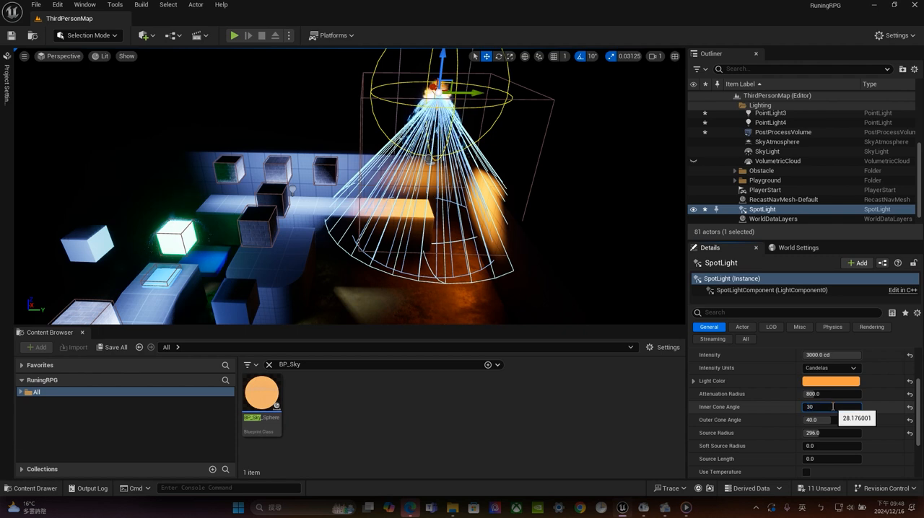
{"action": "key", "text": "Return"}
Set the SpotLight's source radius to 500
{"action": "left_click_drag", "start_coordinate": [815, 434], "coordinate": [837, 433]}
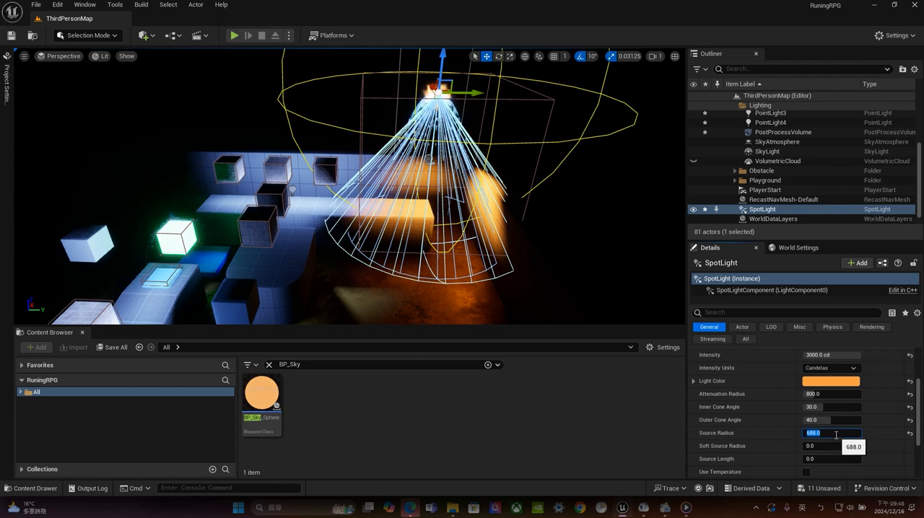
{"action": "type", "text": "0"}
{"action": "key", "text": "Return"}
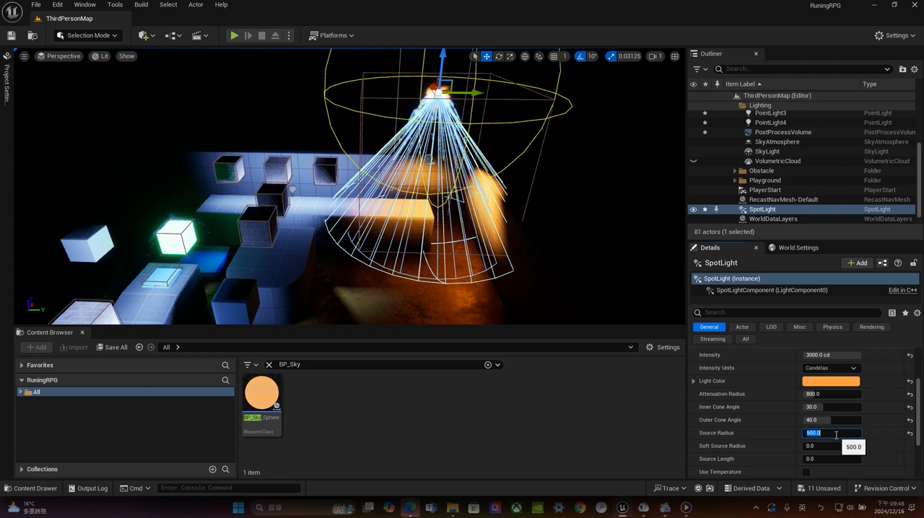
{"action": "scroll", "coordinate": [505, 189], "scroll_direction": "down", "scroll_amount": 5}
{"action": "scroll", "coordinate": [500, 183], "scroll_direction": "down", "scroll_amount": 3}
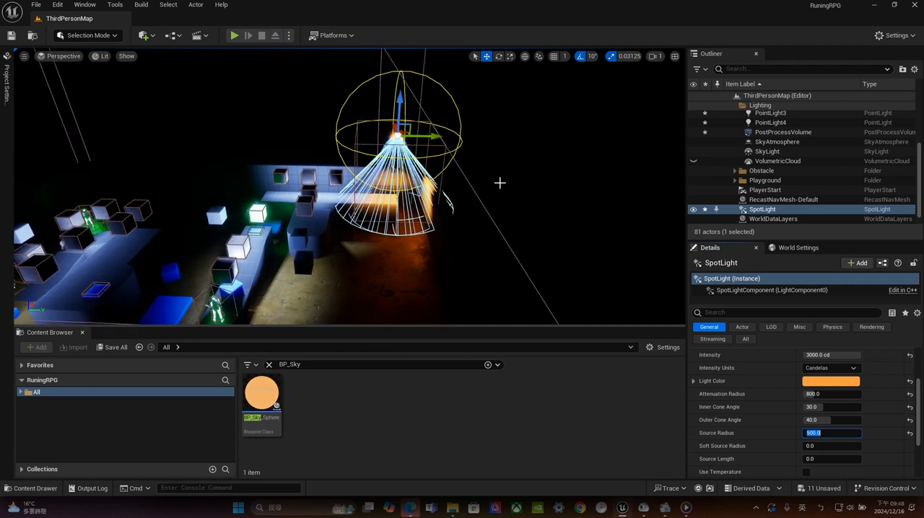
Duplicate the SpotLight at the fountain and place the copy above the starting platform near the player start
{"action": "left_click_drag", "start_coordinate": [437, 139], "coordinate": [94, 141], "text": "alt"}
{"action": "right_click_drag", "start_coordinate": [425, 120], "coordinate": [382, 126]}
{"action": "left_click_drag", "start_coordinate": [376, 97], "coordinate": [220, 126]}
{"action": "key", "text": "f"}
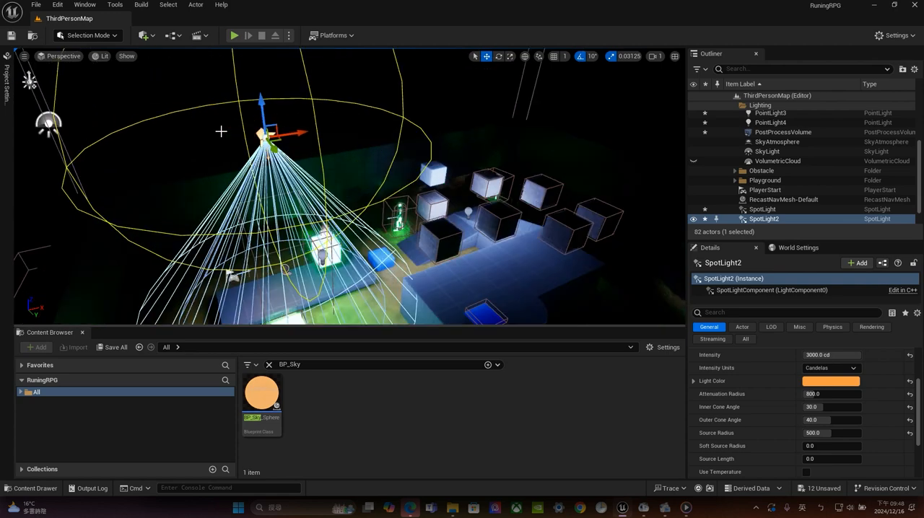
{"action": "scroll", "coordinate": [345, 135], "scroll_direction": "down", "scroll_amount": 2}
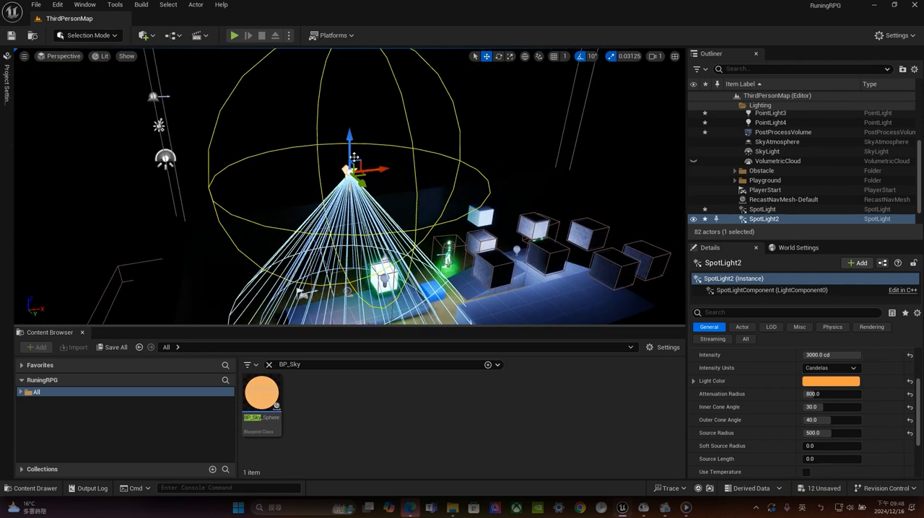
{"action": "left_click_drag", "start_coordinate": [348, 146], "coordinate": [491, 235]}
{"action": "scroll", "coordinate": [349, 194], "scroll_direction": "up", "scroll_amount": 1}
{"action": "left_click_drag", "start_coordinate": [381, 217], "coordinate": [347, 222]}
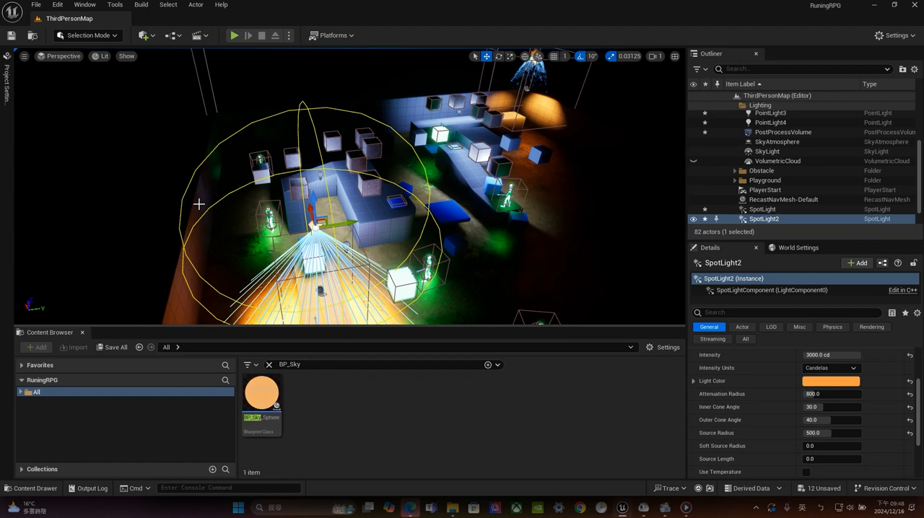
{"action": "left_click_drag", "start_coordinate": [198, 204], "coordinate": [238, 141], "text": "alt"}
Set the light color of SpotLight2 to blue, hex sRGB 394DFFFF
{"action": "left_click", "coordinate": [826, 381]}
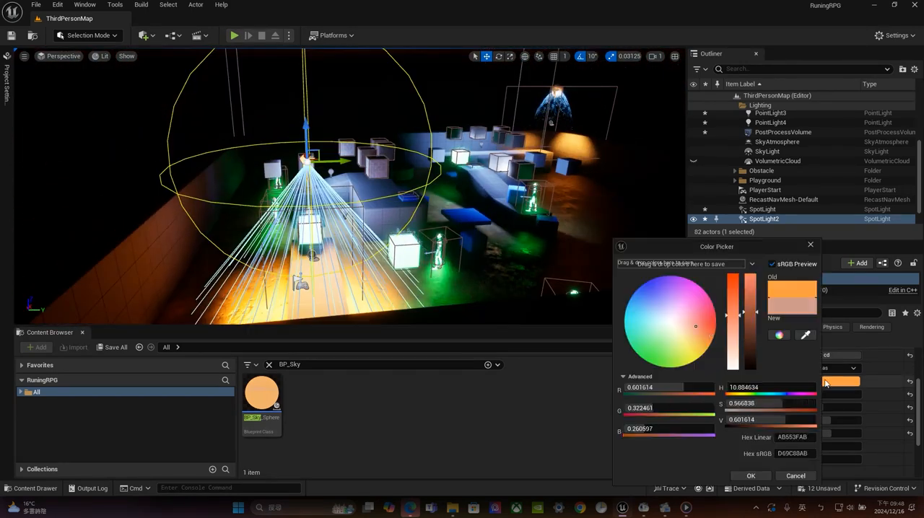
{"action": "left_click_drag", "start_coordinate": [677, 340], "coordinate": [647, 287]}
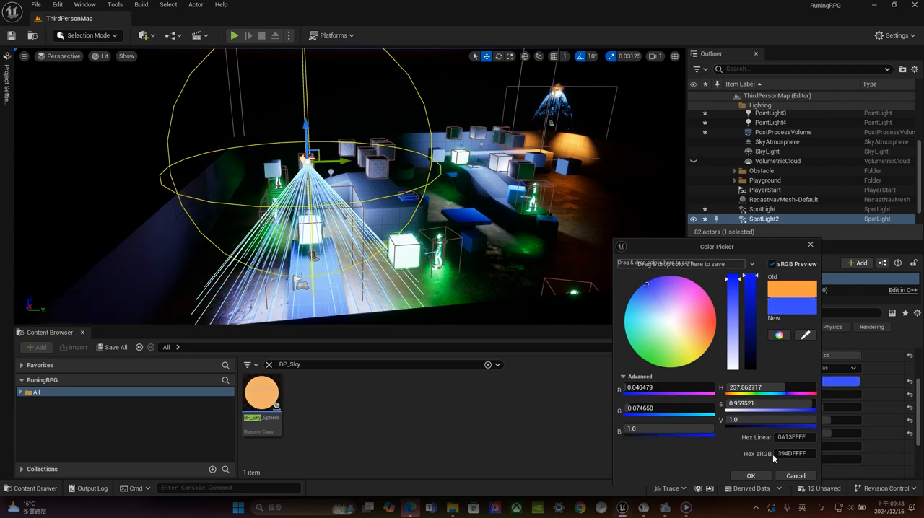
{"action": "left_click", "coordinate": [751, 476]}
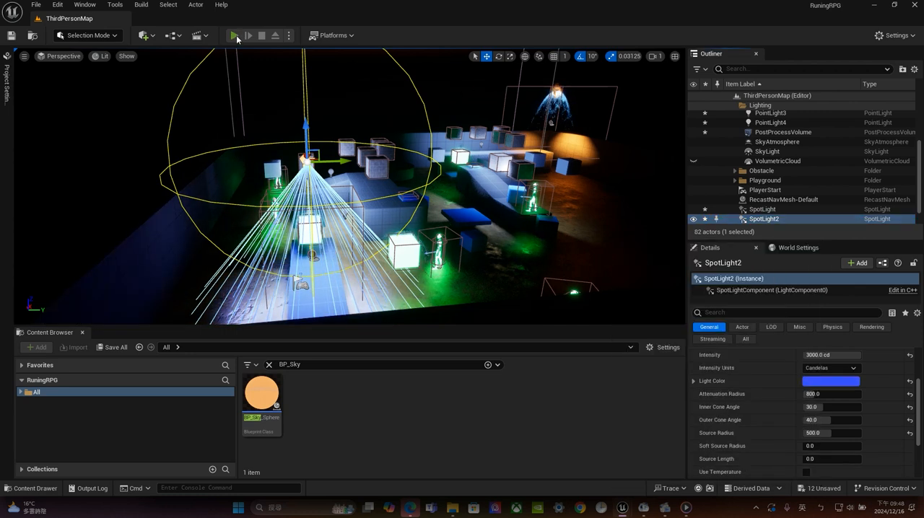
Play the level and run and jump the character across the platforms to examine the night lighting, and end the play session
{"action": "left_click", "coordinate": [234, 35]}
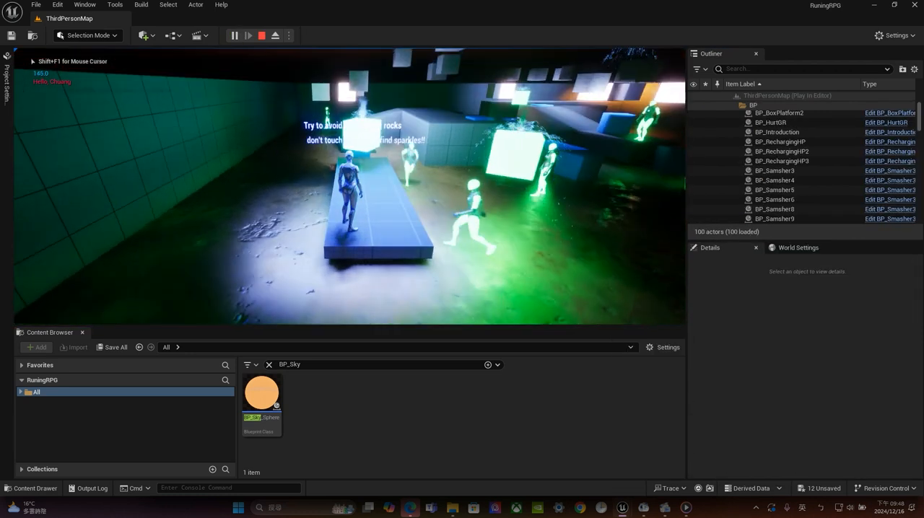
{"action": "key", "text": "w"}
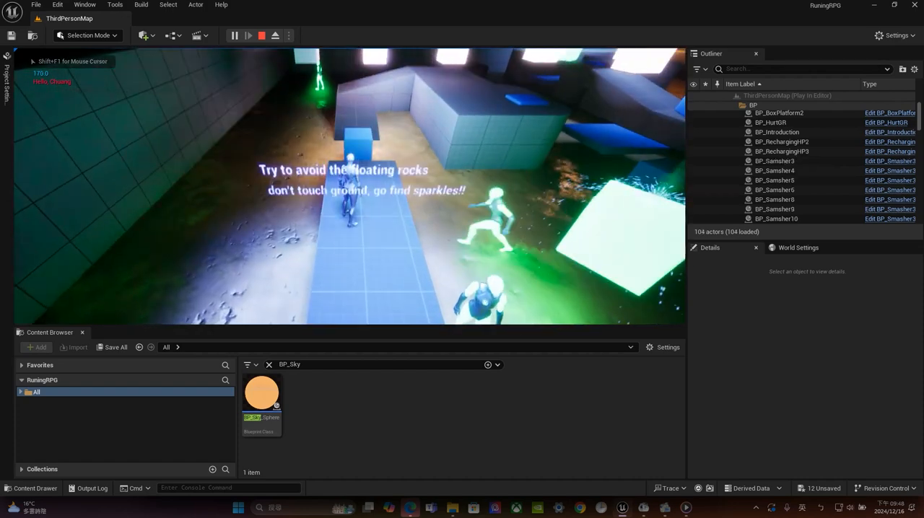
{"action": "key", "text": "w"}
{"action": "key", "text": "space"}
{"action": "key", "text": "space"}
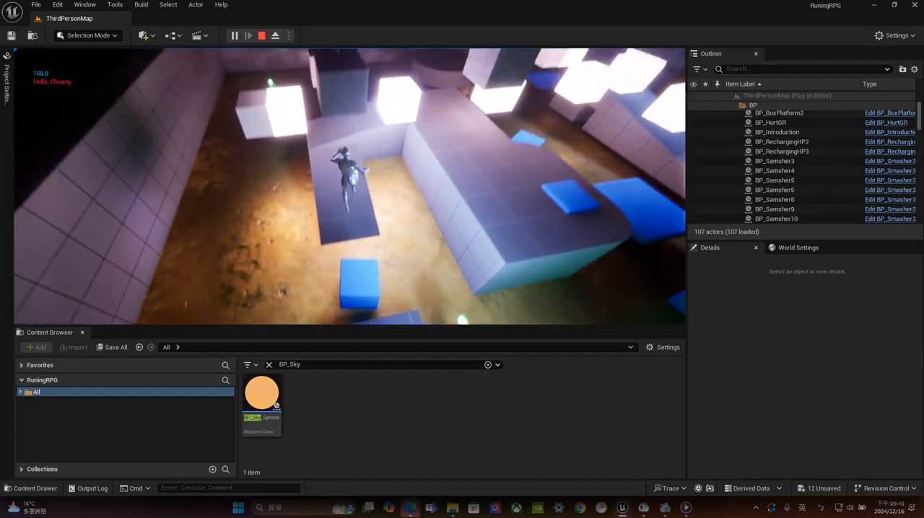
{"action": "key", "text": "w"}
{"action": "key", "text": "space"}
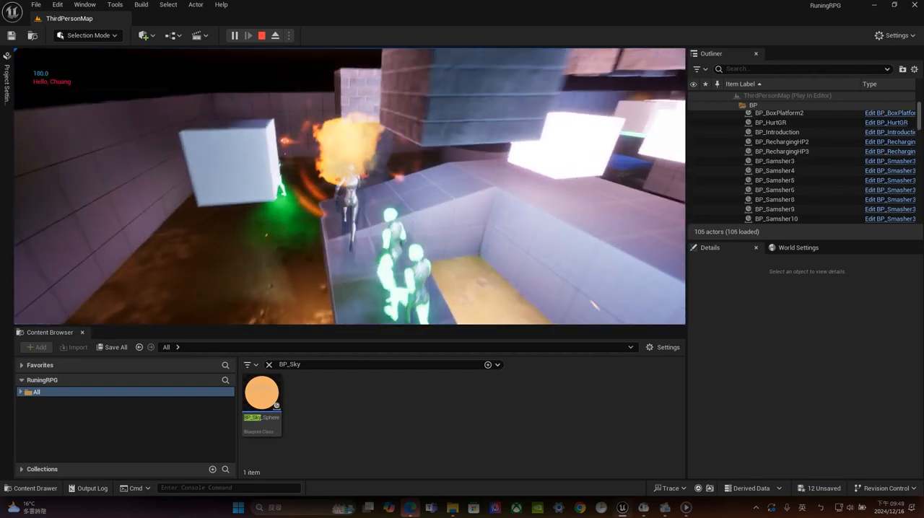
{"action": "key", "text": "w"}
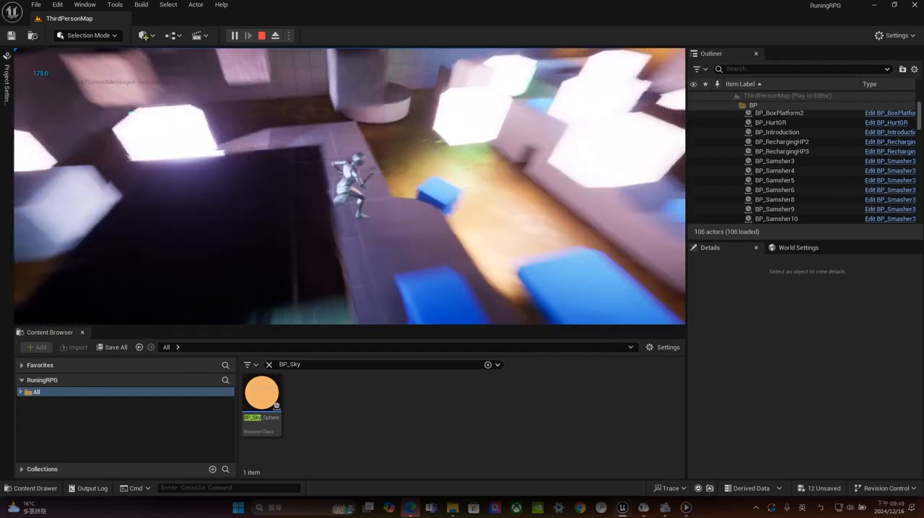
{"action": "key", "text": "w"}
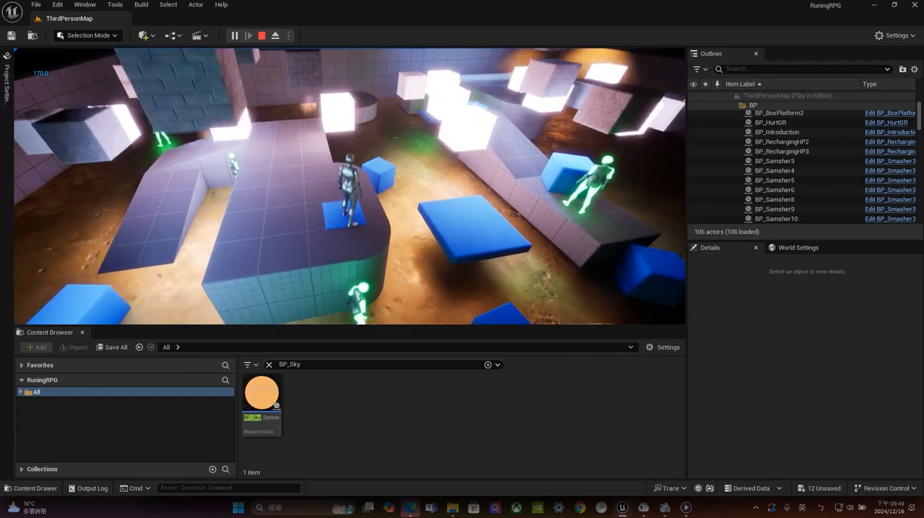
{"action": "key", "text": "space"}
{"action": "key", "text": "w"}
{"action": "key", "text": "space"}
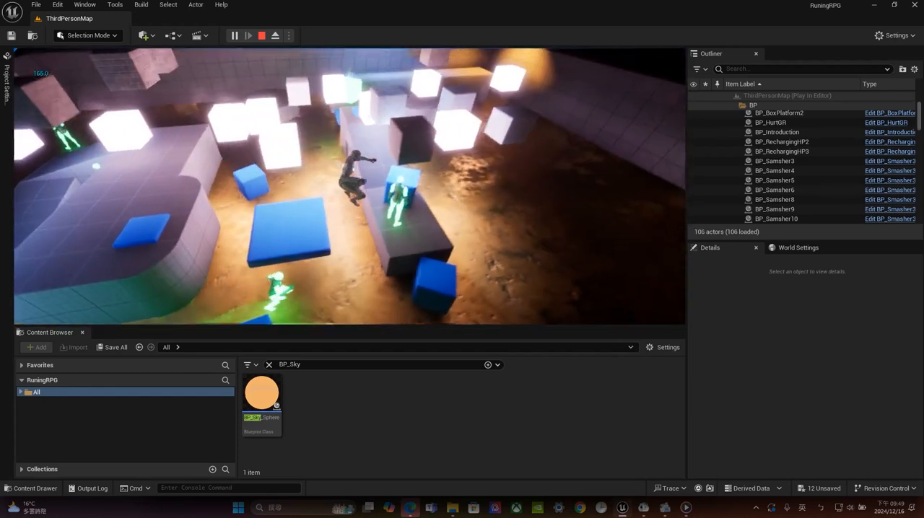
{"action": "key", "text": "w"}
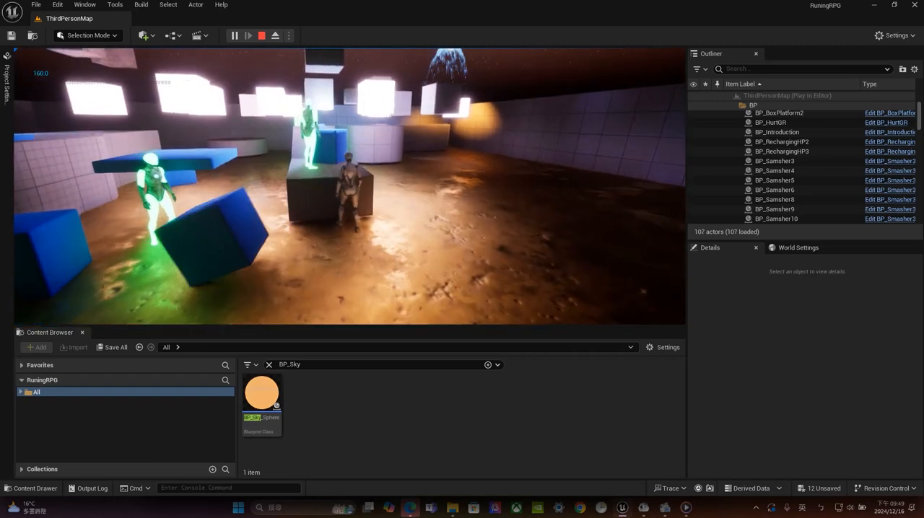
{"action": "key", "text": "space"}
{"action": "key", "text": "w"}
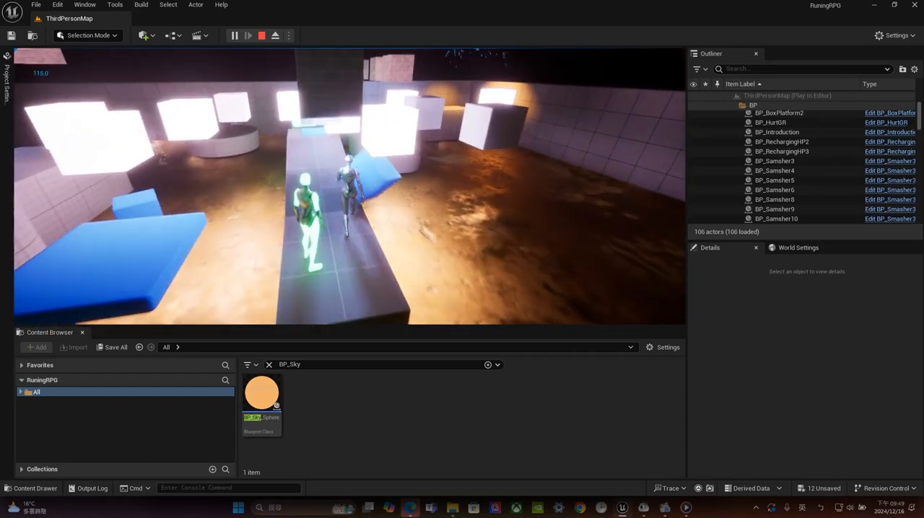
{"action": "key", "text": "w"}
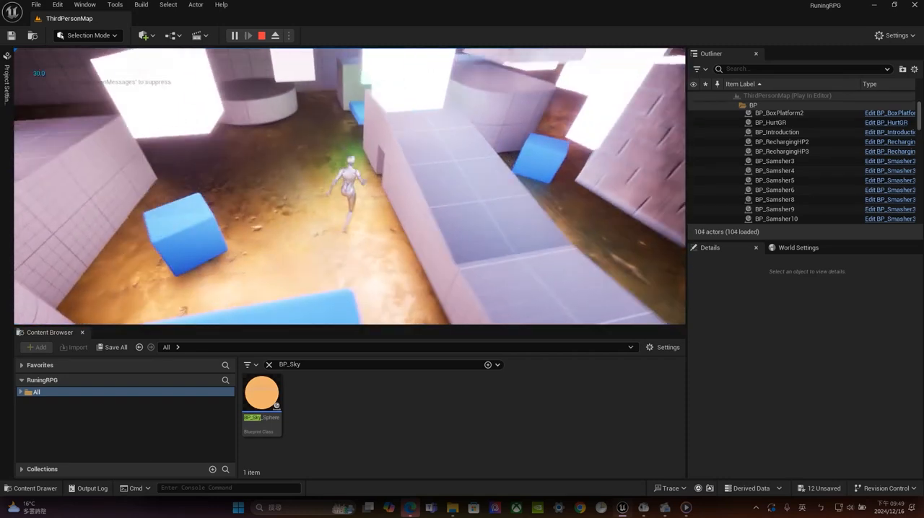
{"action": "key", "text": "space"}
{"action": "key", "text": "Escape"}
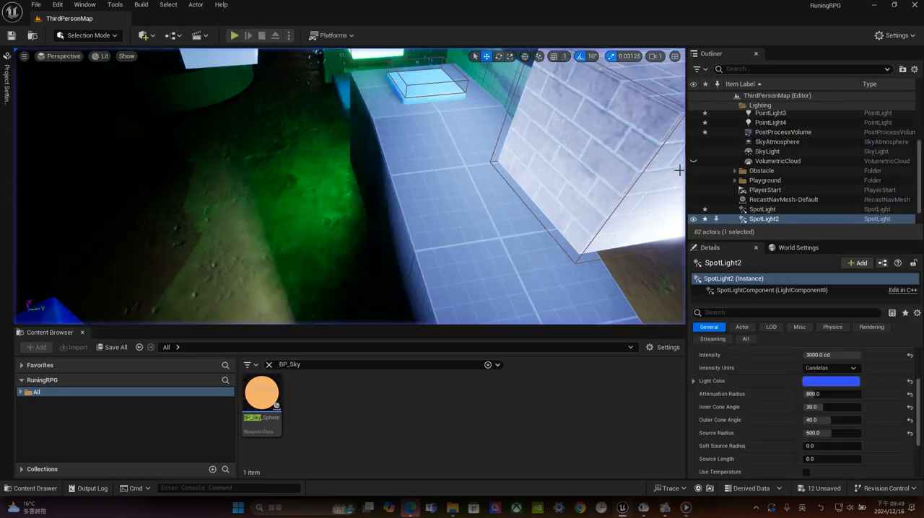
Select SpotLight and SpotLight2 together and attach them under PointLight4 in the Lighting folder
{"action": "scroll", "coordinate": [417, 130], "scroll_direction": "down", "scroll_amount": 12}
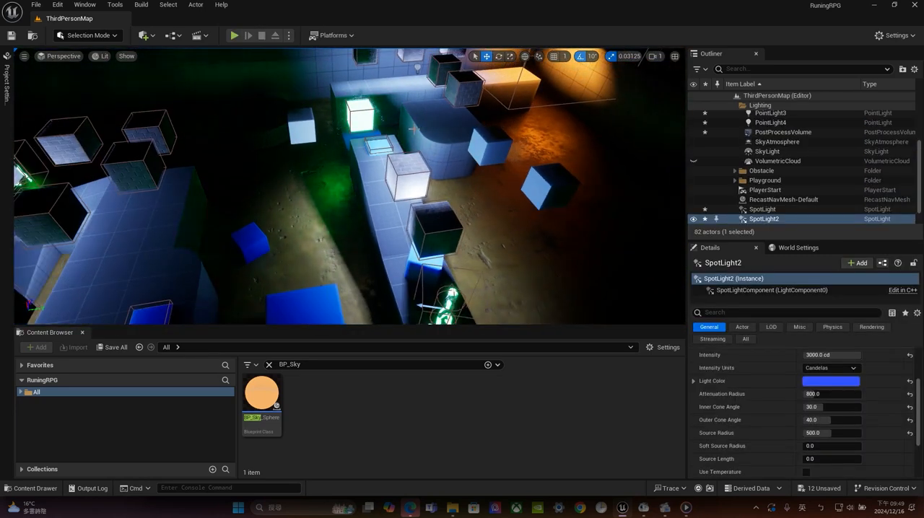
{"action": "double_click", "coordinate": [813, 221]}
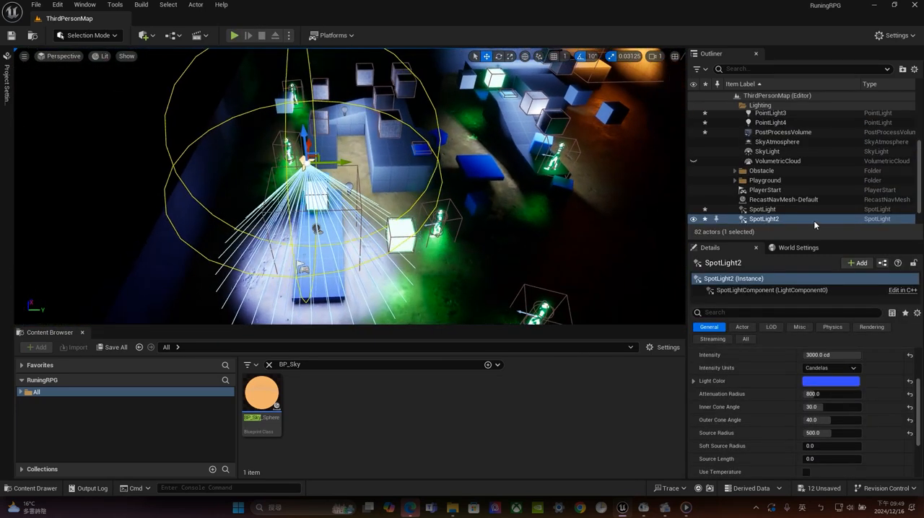
{"action": "left_click", "coordinate": [763, 219], "text": "ctrl"}
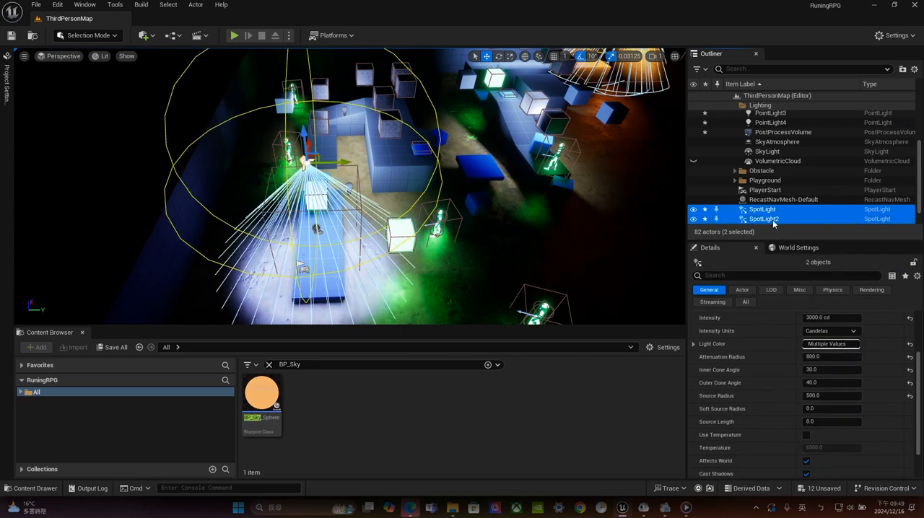
{"action": "left_click_drag", "start_coordinate": [773, 223], "coordinate": [774, 123]}
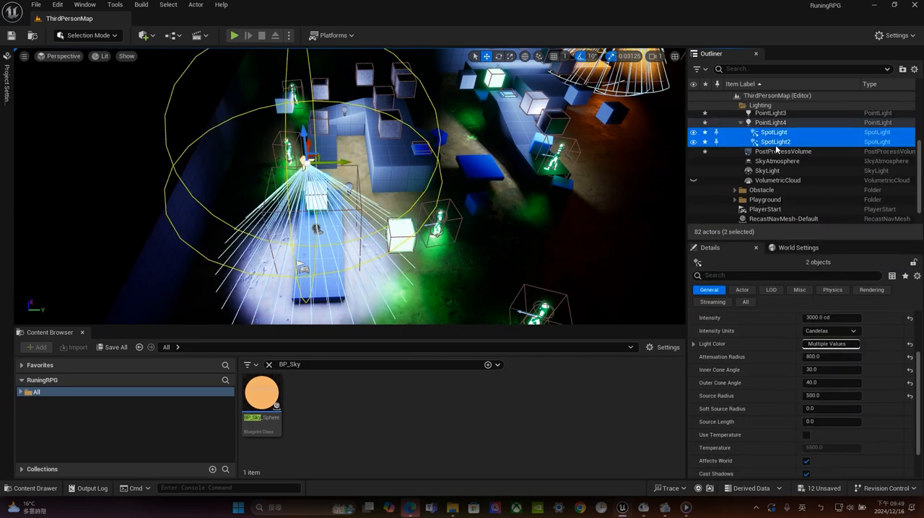
Examine the settings of PointLight and PointLight2 in the Lighting folder
{"action": "scroll", "coordinate": [815, 325], "scroll_direction": "up", "scroll_amount": 3}
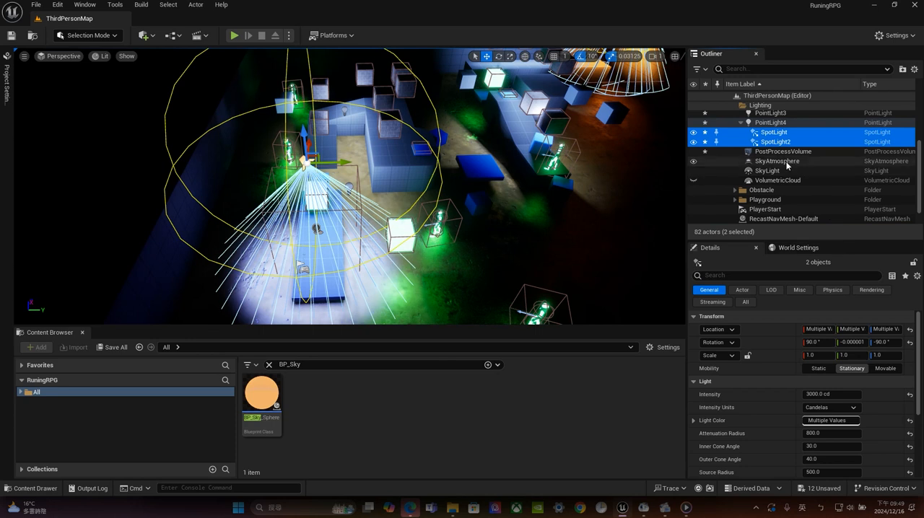
{"action": "scroll", "coordinate": [786, 165], "scroll_direction": "up", "scroll_amount": 3}
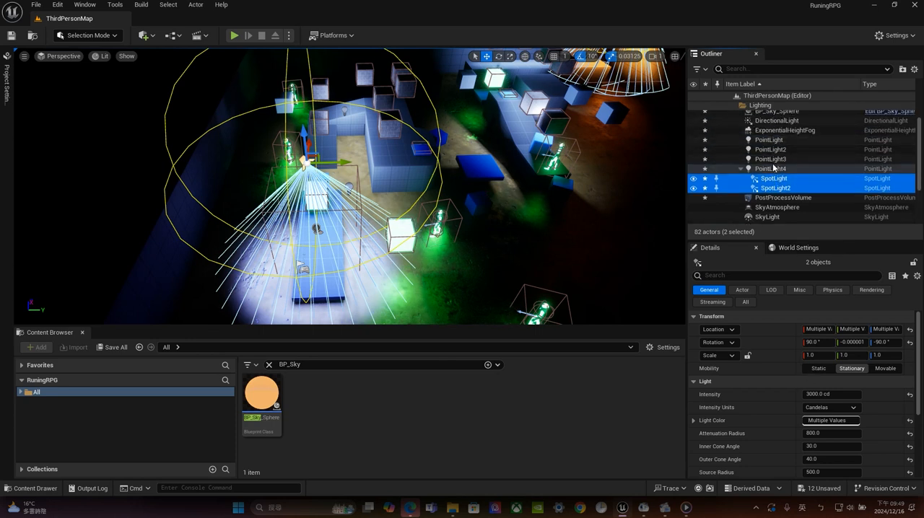
{"action": "left_click", "coordinate": [769, 141]}
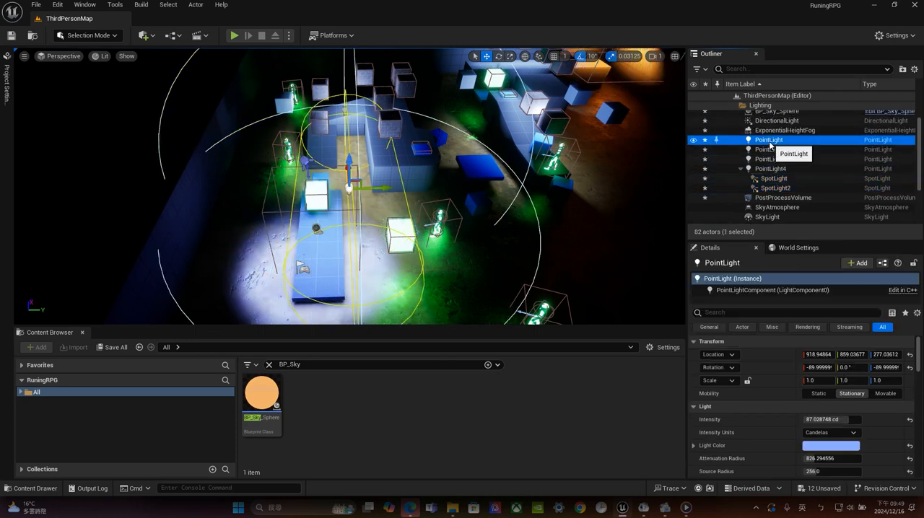
{"action": "left_click", "coordinate": [771, 149]}
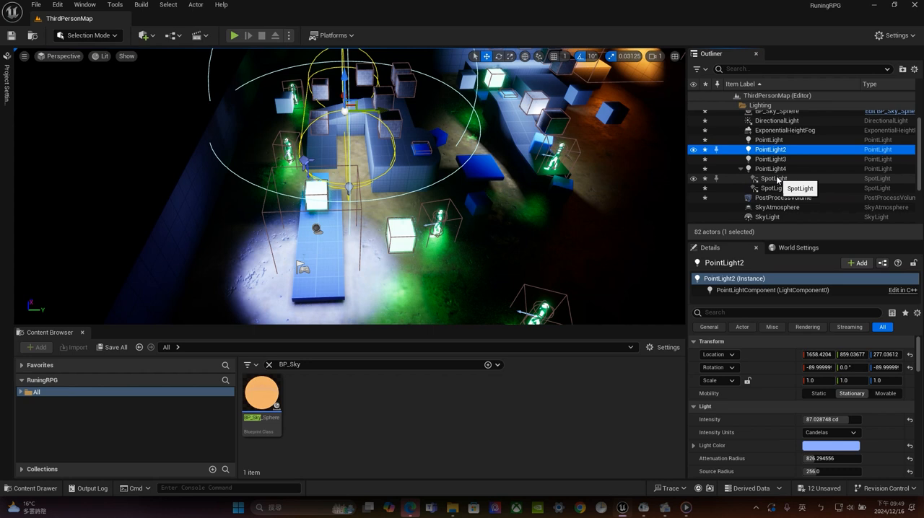
Try other mobility options such as Movable on the orange SpotLight and set it back to Stationary
{"action": "left_click", "coordinate": [773, 178]}
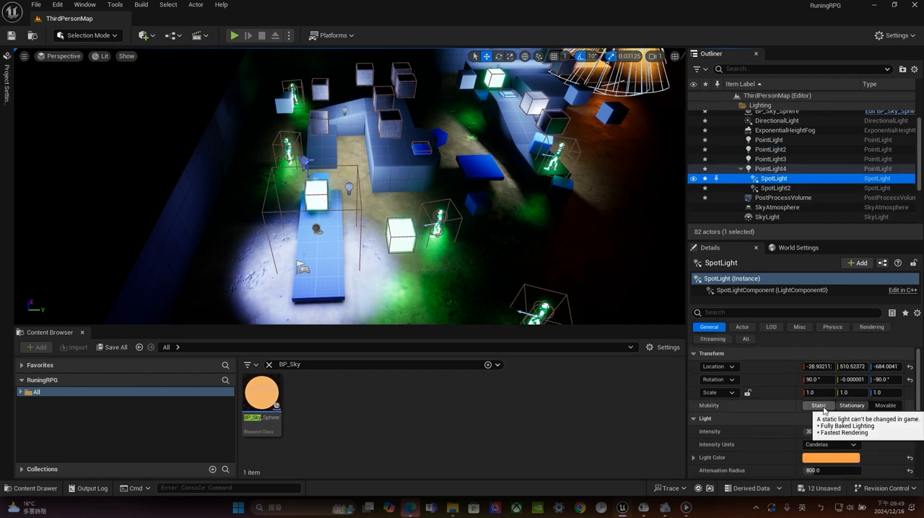
{"action": "left_click", "coordinate": [884, 409]}
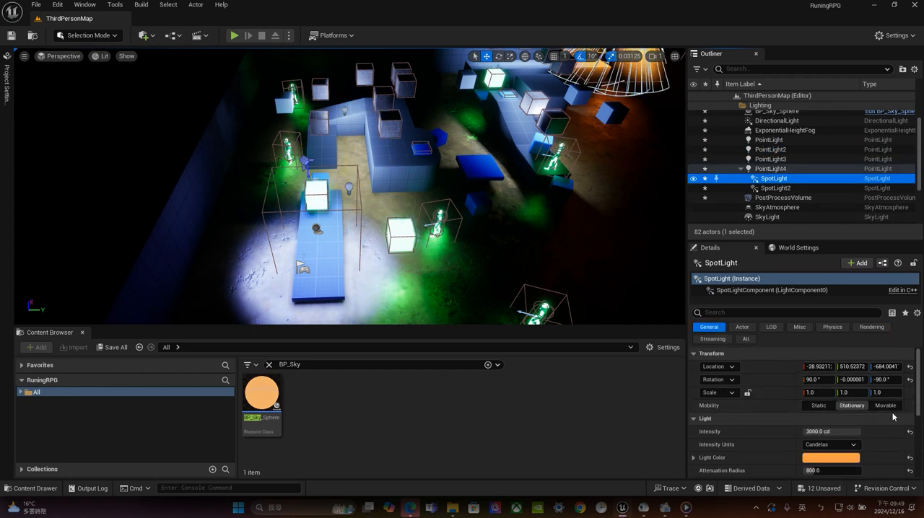
{"action": "left_click", "coordinate": [850, 406]}
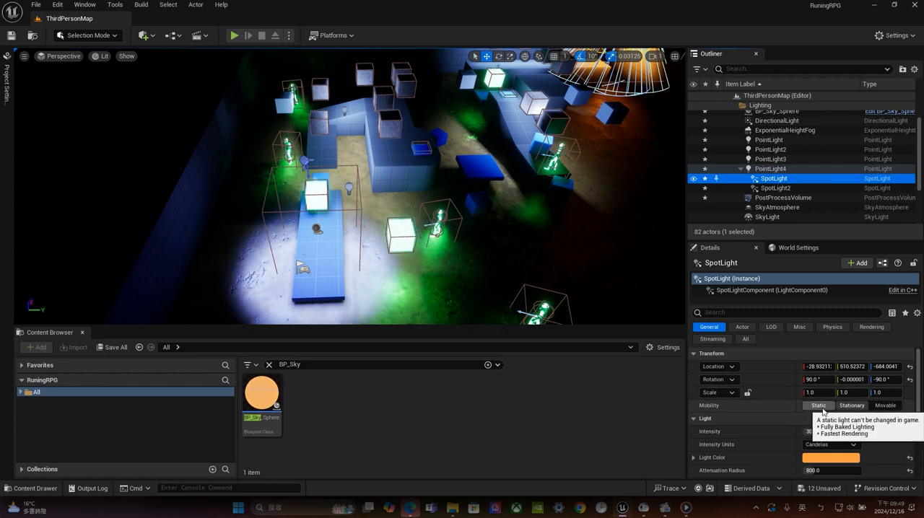
{"action": "left_click", "coordinate": [820, 407]}
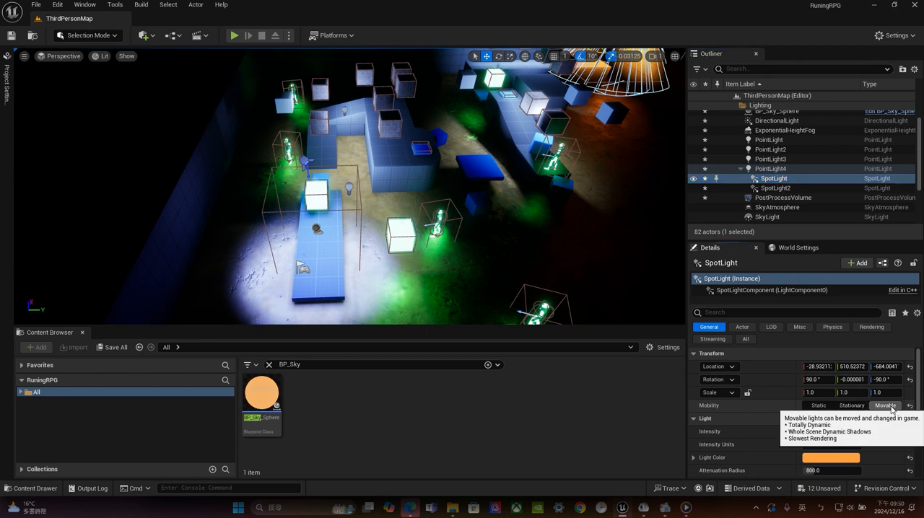
{"action": "left_click", "coordinate": [816, 405]}
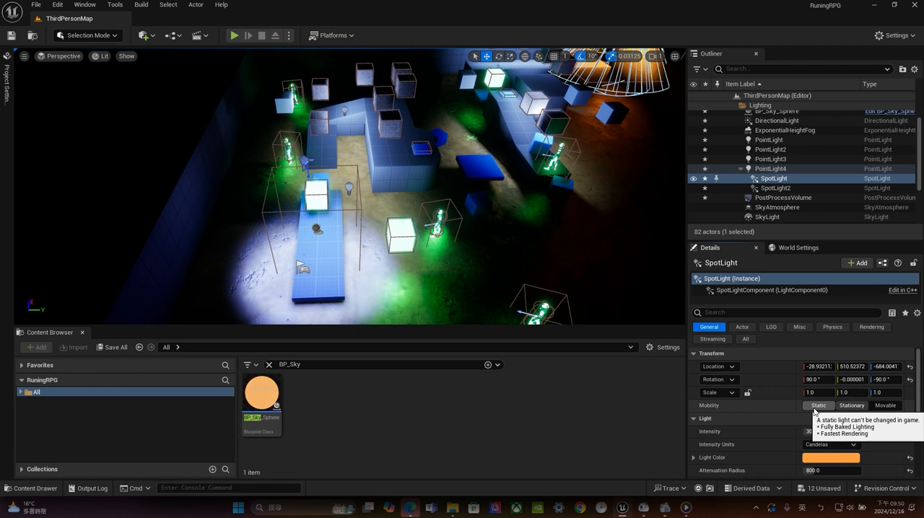
{"action": "left_click", "coordinate": [843, 406]}
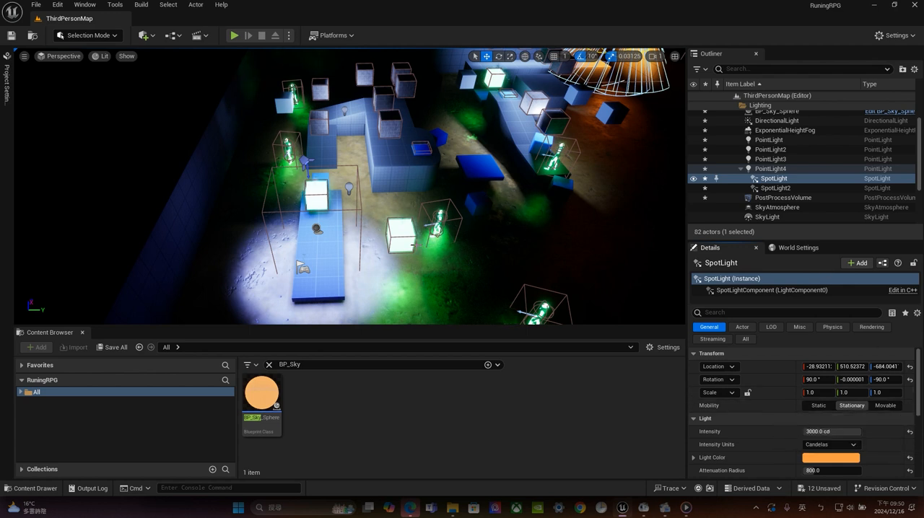
Inspect the floating block BP_Samsher8 and select PointLight2 in the Lighting folder
{"action": "left_click", "coordinate": [395, 116]}
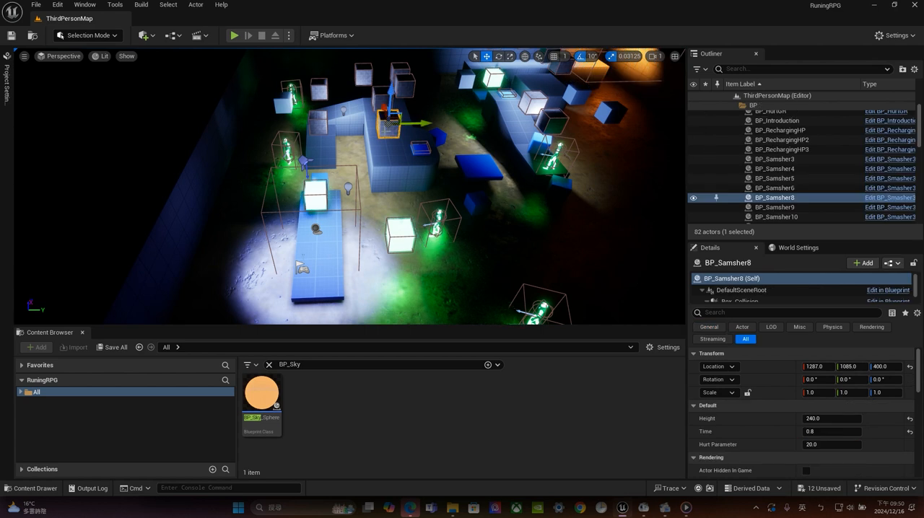
{"action": "mouse_move", "coordinate": [918, 371]}
{"action": "left_mouse_down"}
{"action": "mouse_move", "coordinate": [920, 383]}
{"action": "mouse_move", "coordinate": [923, 356]}
{"action": "left_mouse_up"}
{"action": "scroll", "coordinate": [778, 171], "scroll_direction": "up", "scroll_amount": 2}
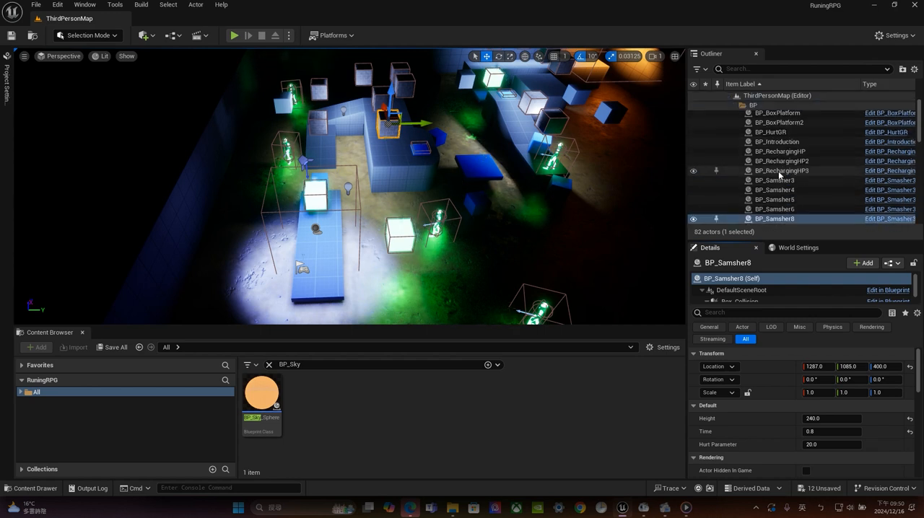
{"action": "scroll", "coordinate": [778, 171], "scroll_direction": "down", "scroll_amount": 6}
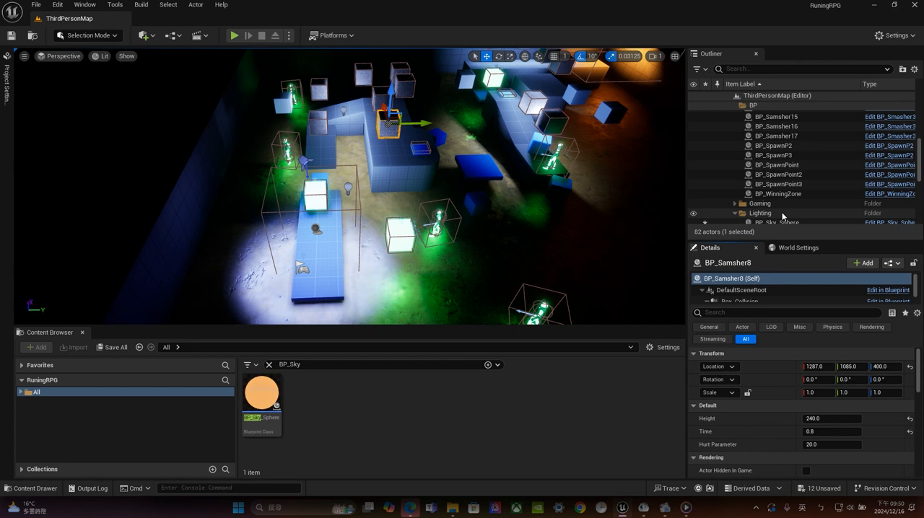
{"action": "scroll", "coordinate": [781, 216], "scroll_direction": "down", "scroll_amount": 1}
{"action": "left_click", "coordinate": [784, 200]}
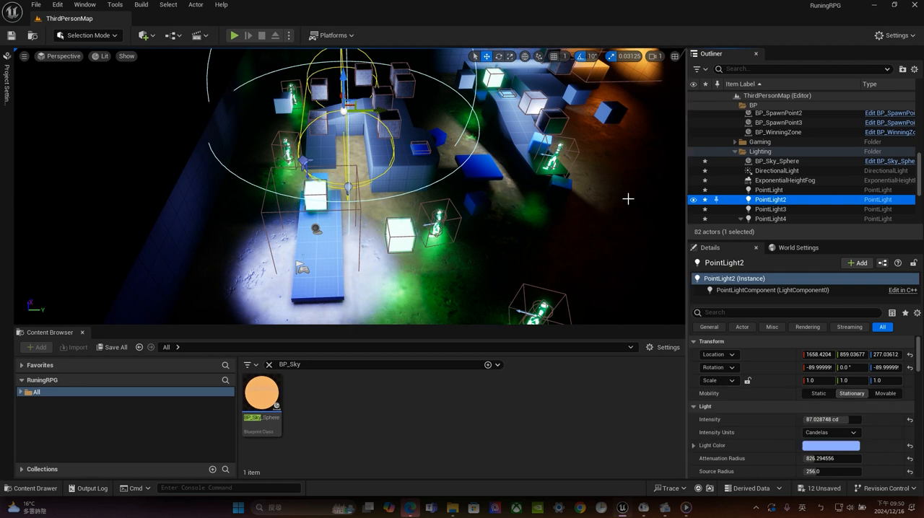
Inspect the area lit by PointLight2 and the nearby floating block BP_Samsher8
{"action": "key", "text": "f"}
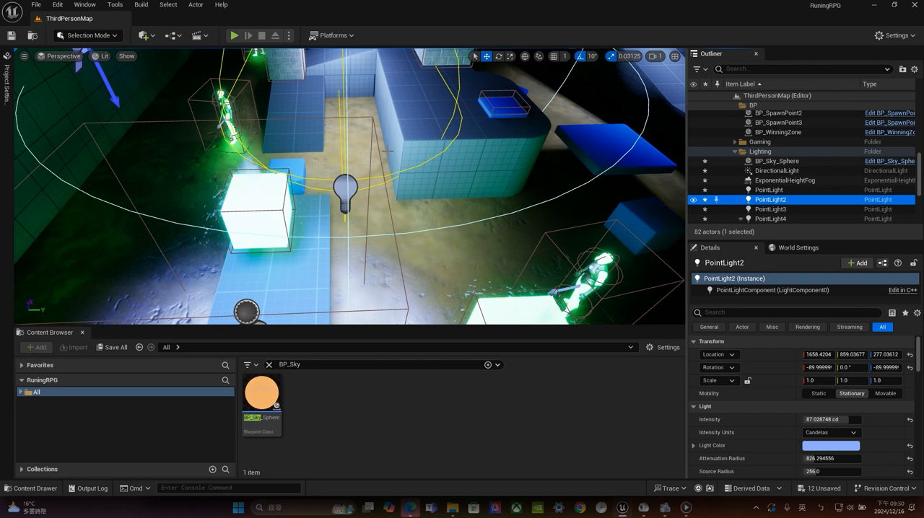
{"action": "right_click_drag", "start_coordinate": [461, 189], "coordinate": [473, 160]}
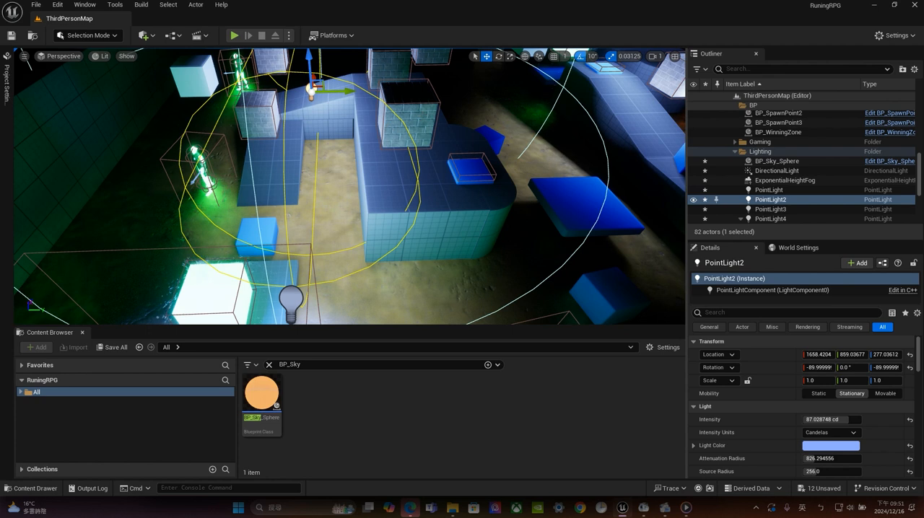
{"action": "left_click", "coordinate": [346, 173]}
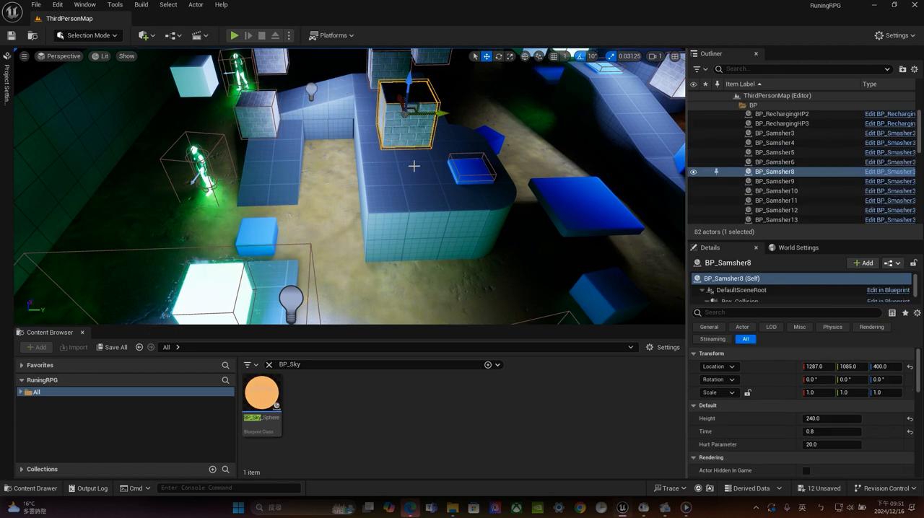
{"action": "scroll", "coordinate": [841, 177], "scroll_direction": "up", "scroll_amount": 1}
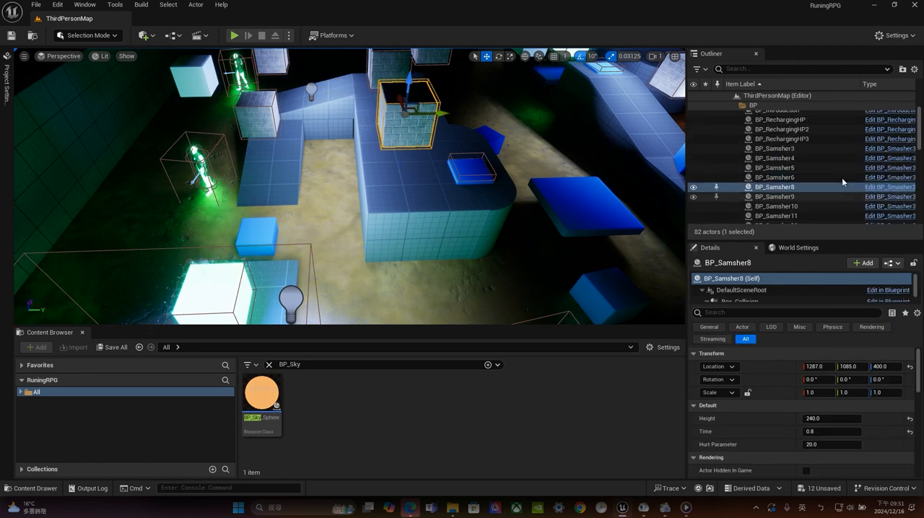
{"action": "scroll", "coordinate": [842, 177], "scroll_direction": "up", "scroll_amount": 2}
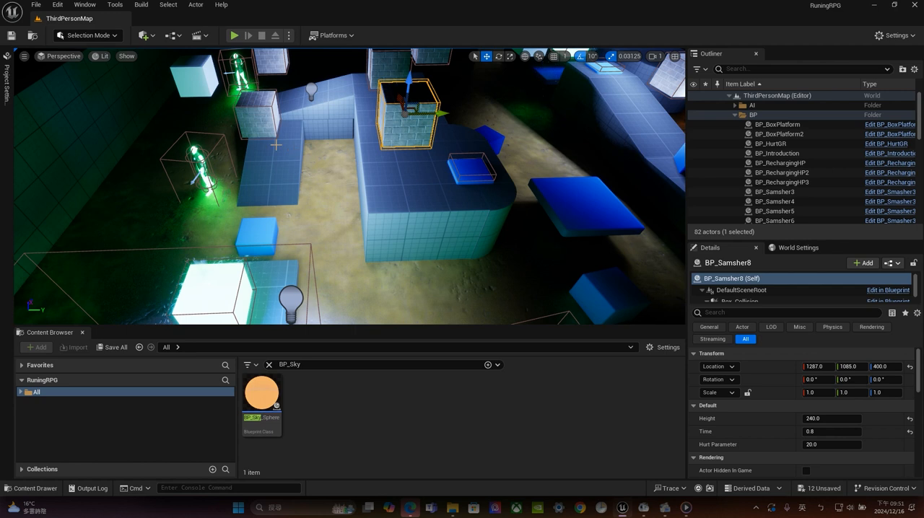
{"action": "scroll", "coordinate": [276, 144], "scroll_direction": "down", "scroll_amount": 3}
{"action": "scroll", "coordinate": [276, 145], "scroll_direction": "down", "scroll_amount": 2}
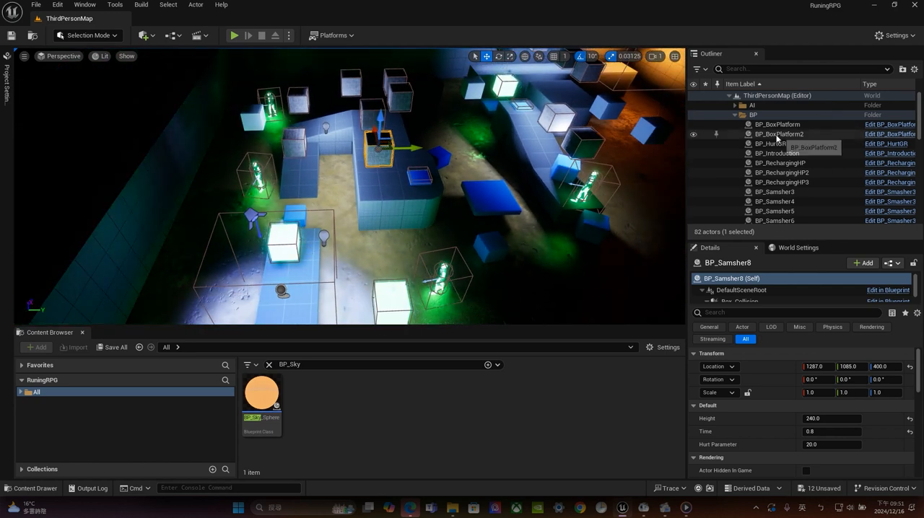
{"action": "scroll", "coordinate": [775, 162], "scroll_direction": "down", "scroll_amount": 2}
{"action": "scroll", "coordinate": [736, 134], "scroll_direction": "up", "scroll_amount": 2}
Collapse the BP folder and check the mobility settings of PointLight, PointLight2 and PointLight3
{"action": "left_click", "coordinate": [735, 109]}
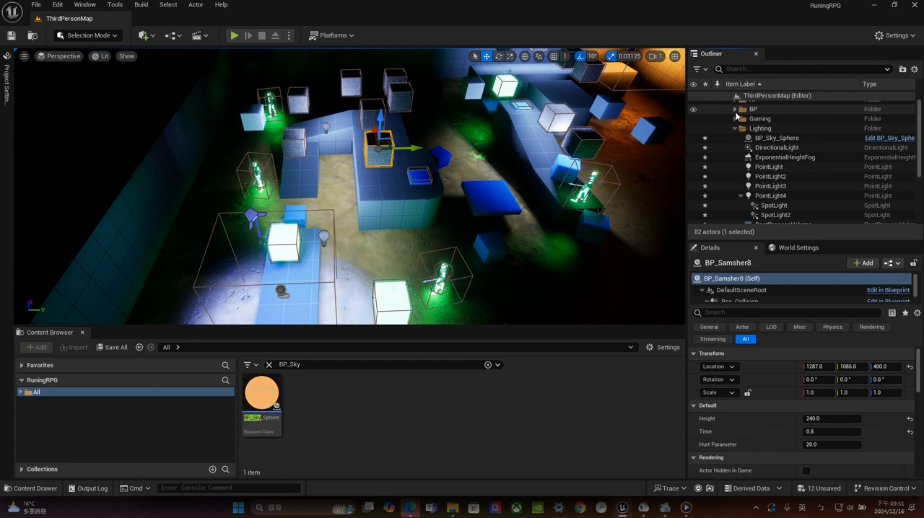
{"action": "left_click", "coordinate": [776, 170]}
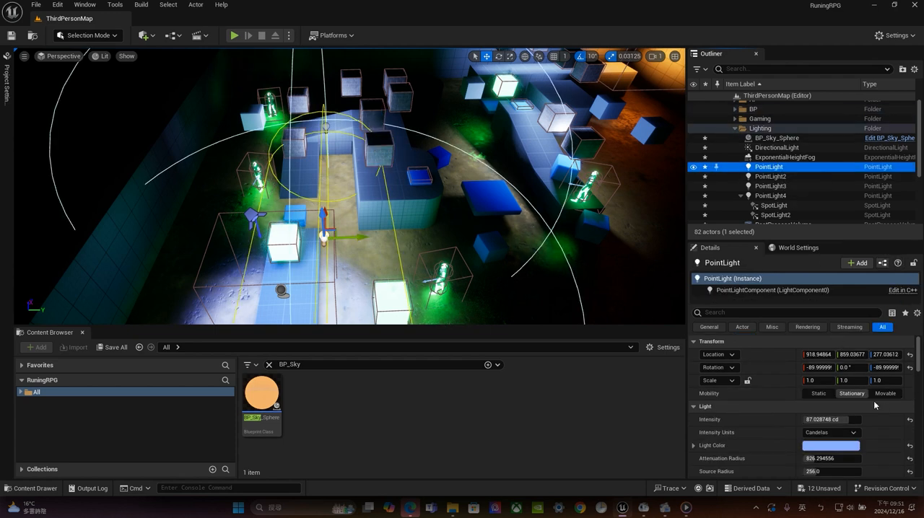
{"action": "left_click", "coordinate": [771, 176]}
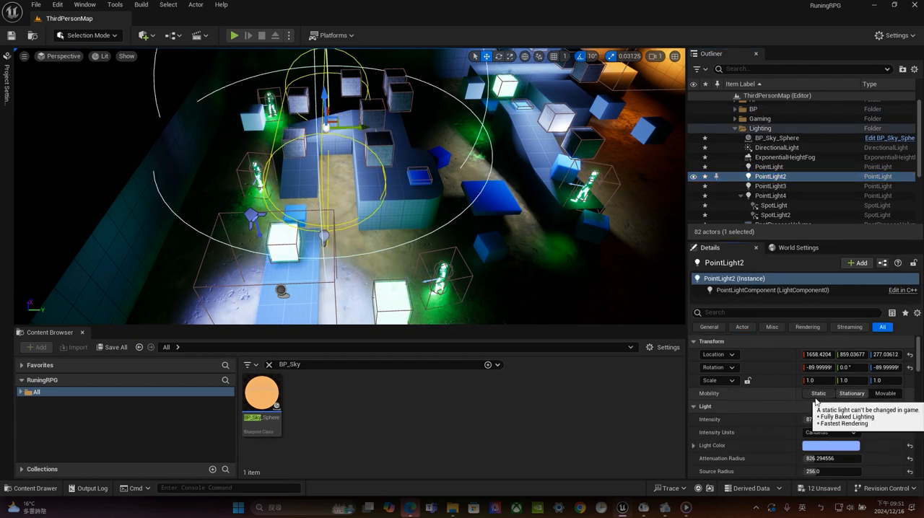
{"action": "left_click", "coordinate": [770, 186]}
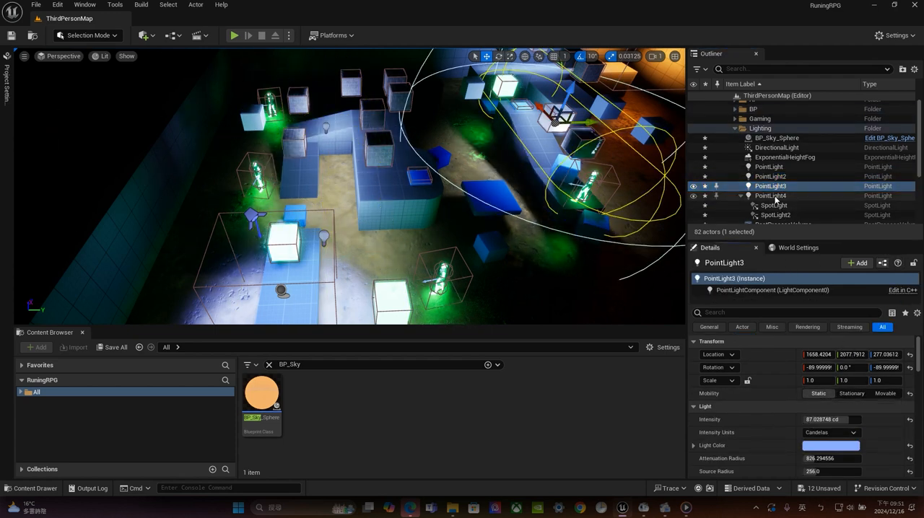
Set the mobility of SpotLight and SpotLight2 to Movable and select the floating block BP_Samsher3
{"action": "left_click", "coordinate": [767, 206]}
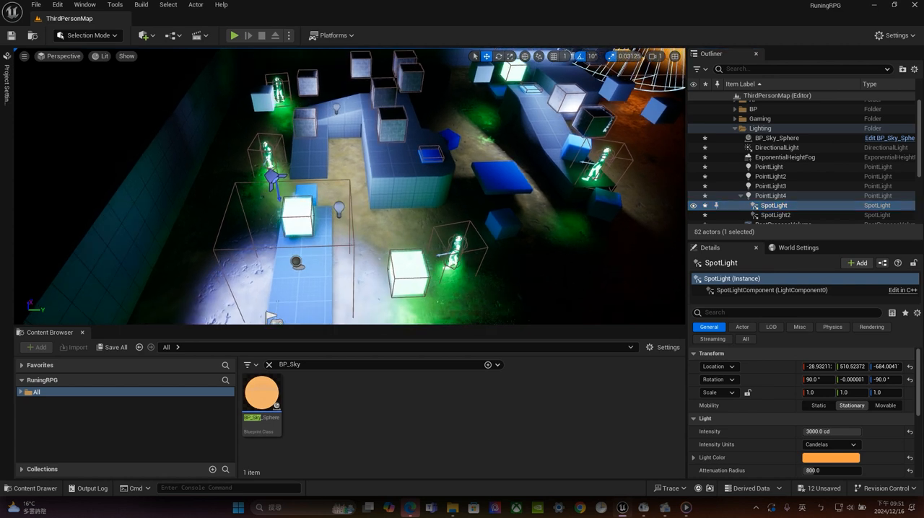
{"action": "key", "text": "f"}
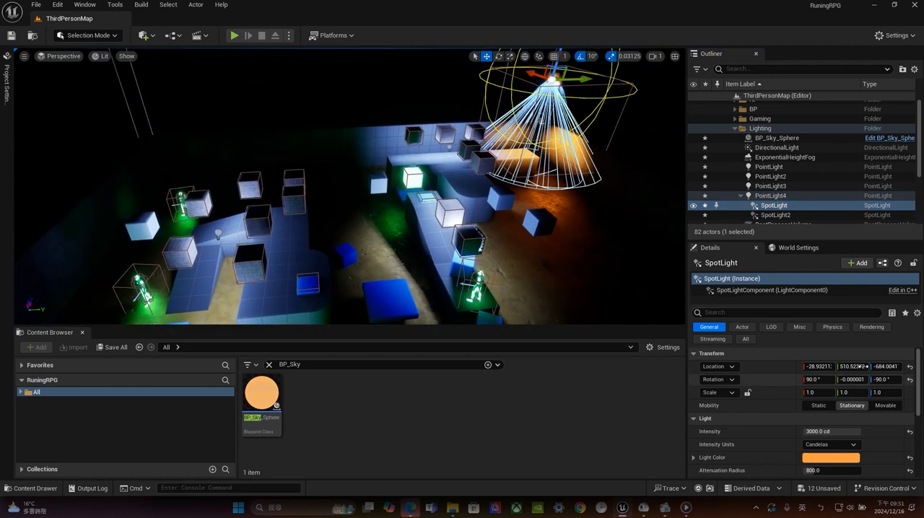
{"action": "left_click", "coordinate": [885, 405]}
{"action": "right_click_drag", "start_coordinate": [426, 175], "coordinate": [419, 141]}
{"action": "left_click", "coordinate": [784, 215]}
{"action": "left_click", "coordinate": [884, 406]}
{"action": "left_click", "coordinate": [375, 132]}
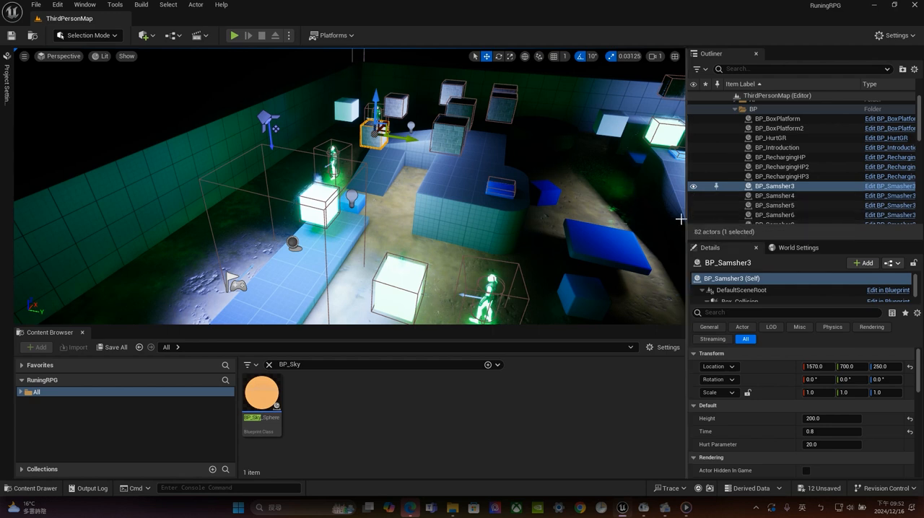
Hide engine content in the Content Browser and clear the BP_Sky search
{"action": "left_click", "coordinate": [649, 350]}
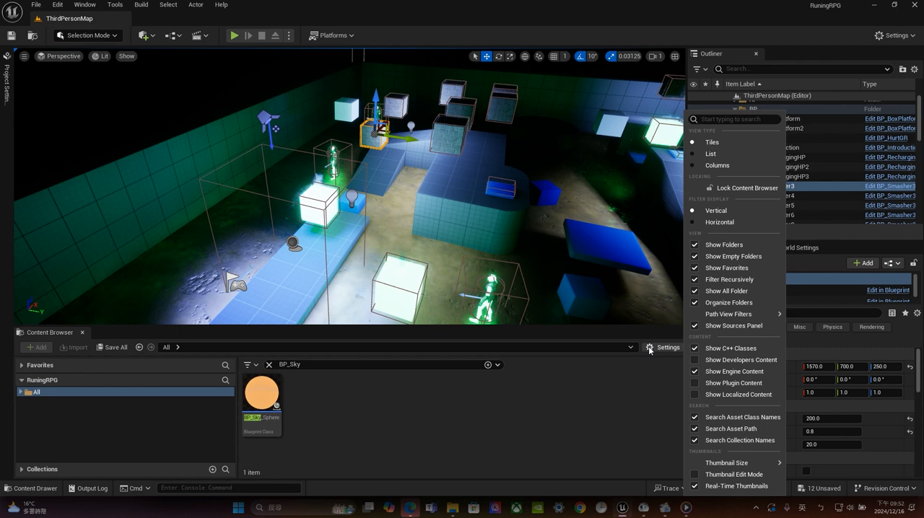
{"action": "left_click", "coordinate": [729, 371]}
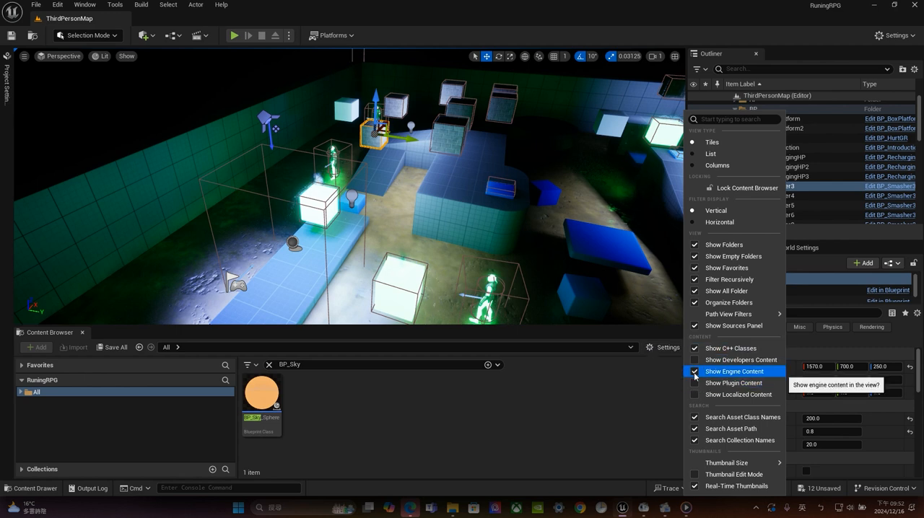
{"action": "left_click", "coordinate": [553, 405]}
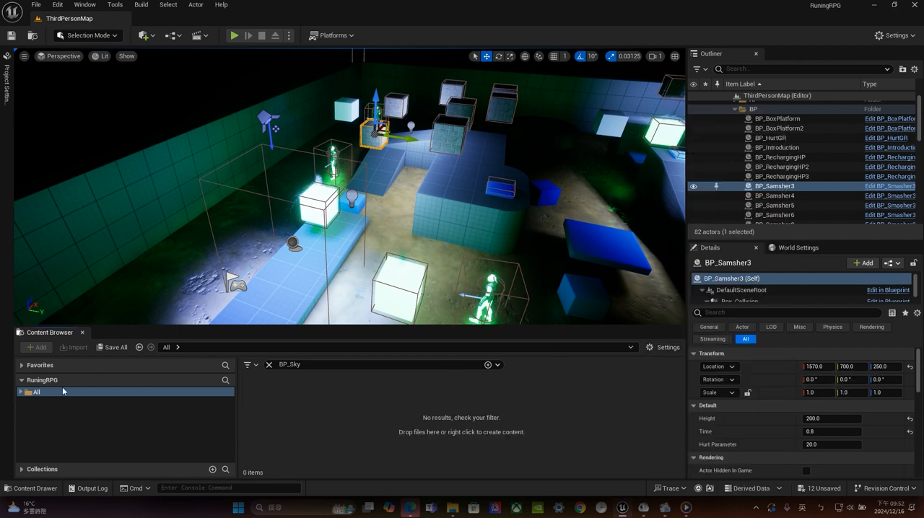
{"action": "left_click", "coordinate": [268, 365]}
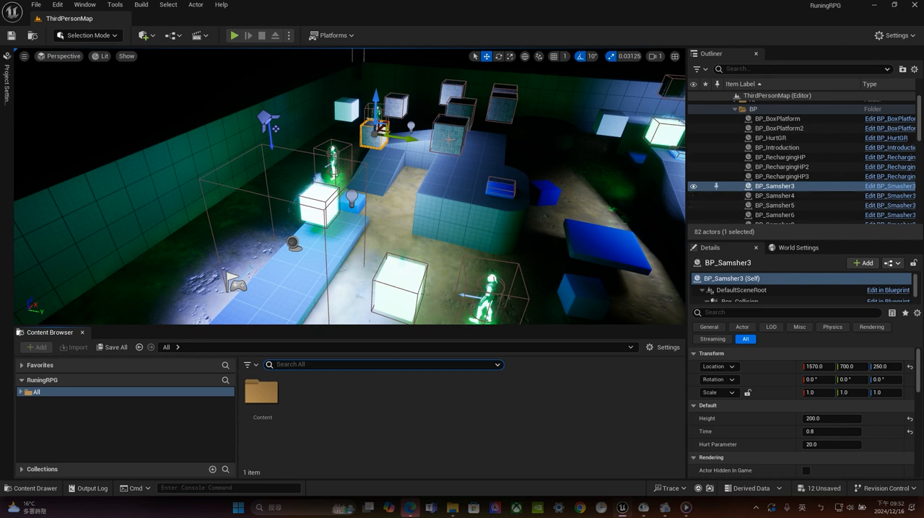
Open the BP_Smasher3 blueprint, examine the mobility of its Smasher cube mesh and return to ThirdPersonMap
{"action": "left_click", "coordinate": [889, 186]}
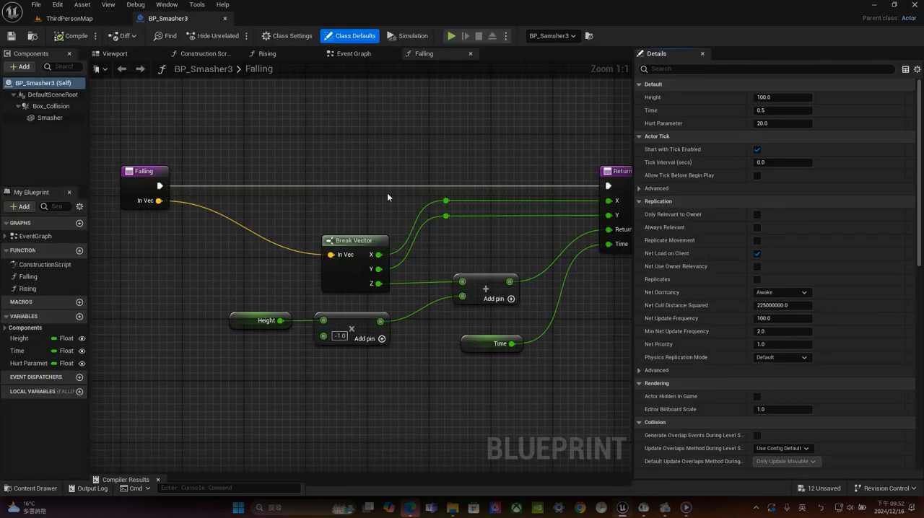
{"action": "left_click", "coordinate": [156, 54]}
{"action": "left_click", "coordinate": [350, 260]}
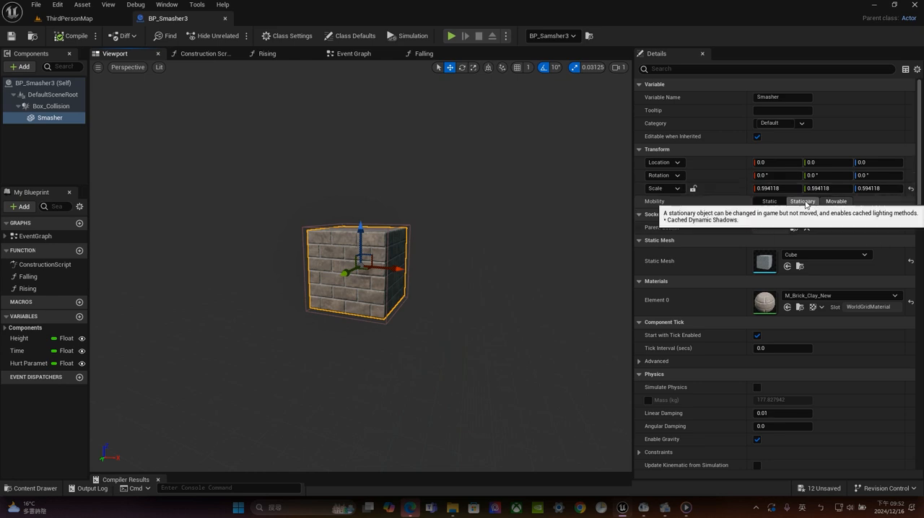
{"action": "left_click", "coordinate": [69, 18]}
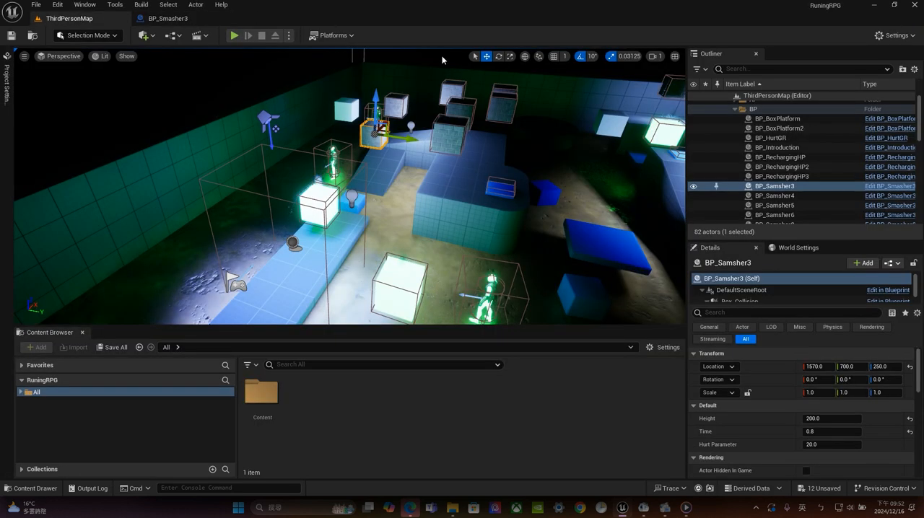
Play-test the level by running the character along the start platform to check the lighting, and end the play session
{"action": "left_click", "coordinate": [234, 36]}
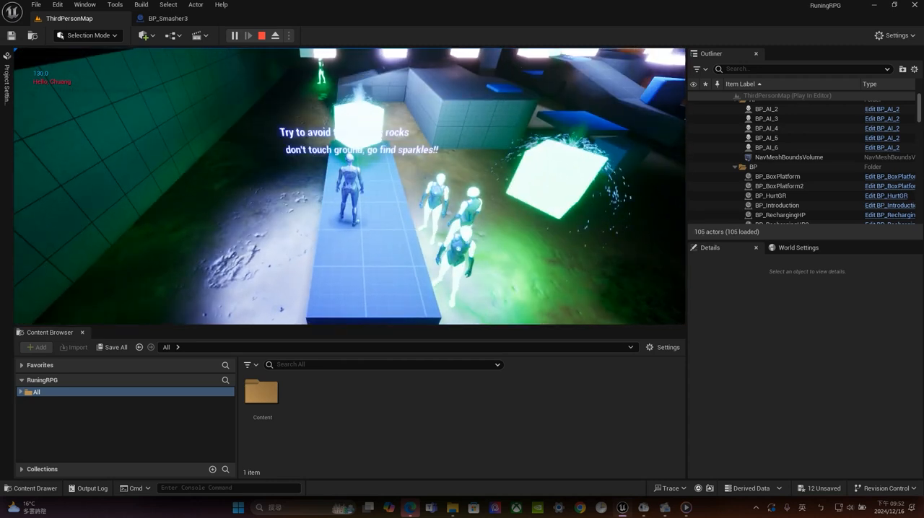
{"action": "key", "text": "d"}
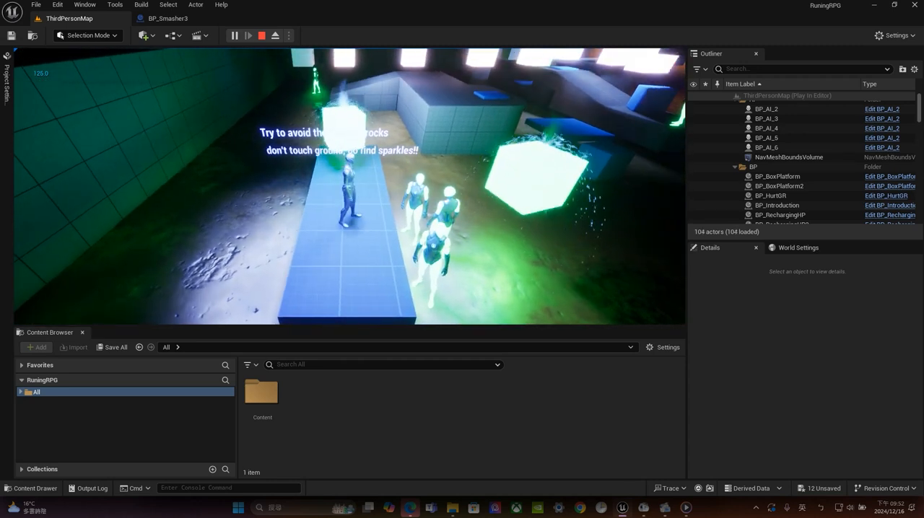
{"action": "key", "text": "w"}
{"action": "key", "text": "a"}
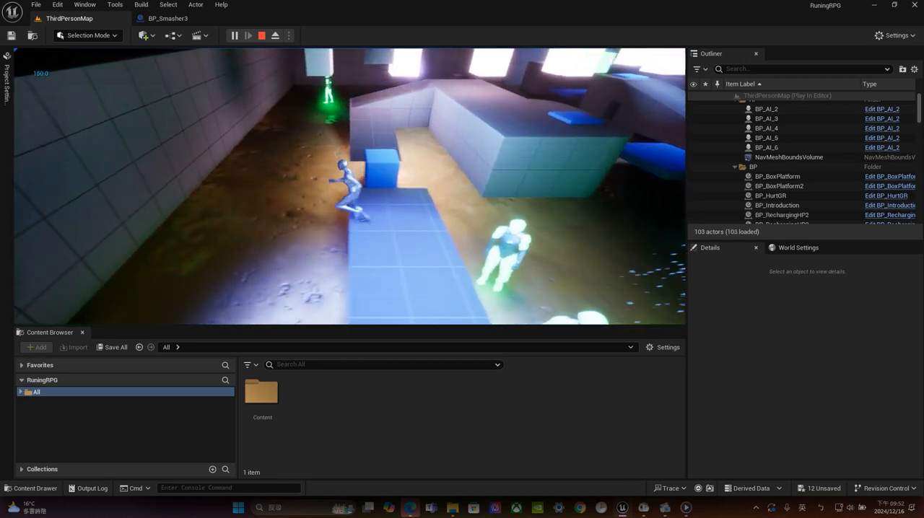
{"action": "key", "text": "s"}
{"action": "key", "text": "d"}
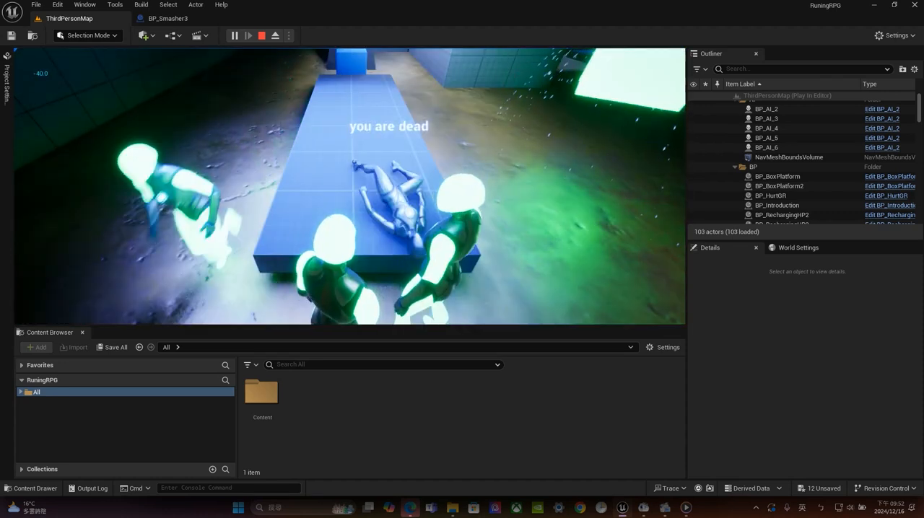
{"action": "key", "text": "Escape"}
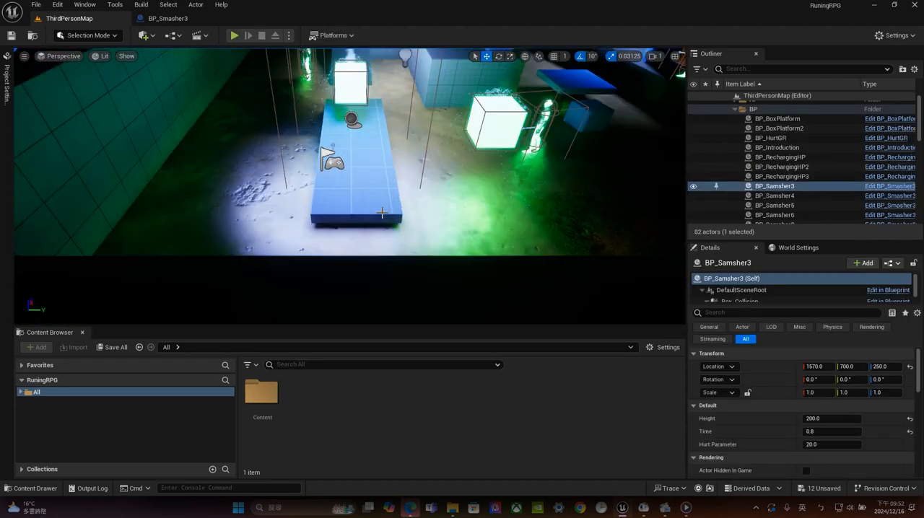
View the lit map from afar and review the build commands for lighting and all levels without running any
{"action": "scroll", "coordinate": [382, 212], "scroll_direction": "down", "scroll_amount": 4}
{"action": "middle_click_drag", "start_coordinate": [381, 213], "coordinate": [409, 244]}
{"action": "scroll", "coordinate": [410, 244], "scroll_direction": "down", "scroll_amount": 3}
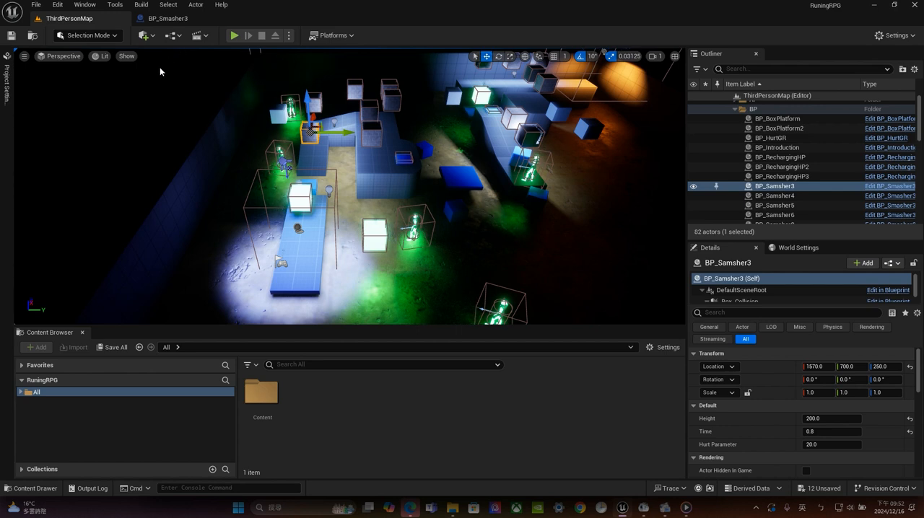
{"action": "left_click", "coordinate": [140, 4]}
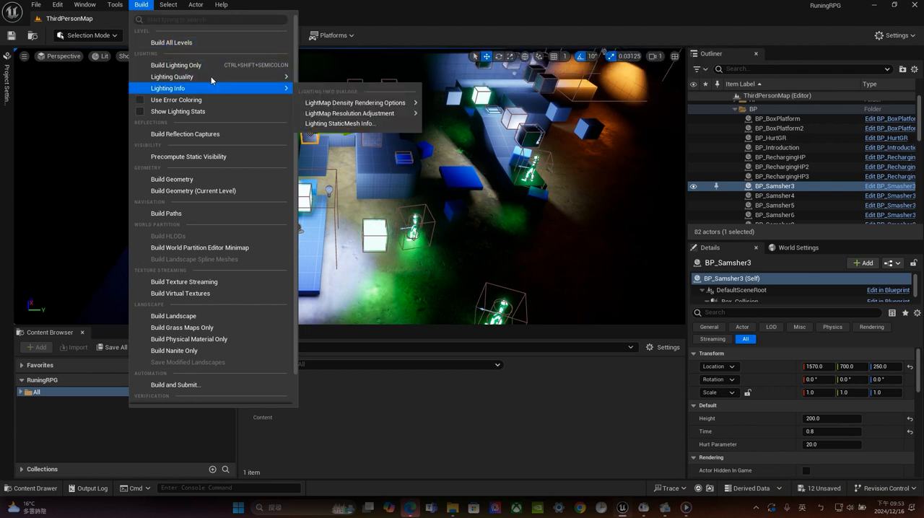
{"action": "mouse_move", "coordinate": [209, 76]}
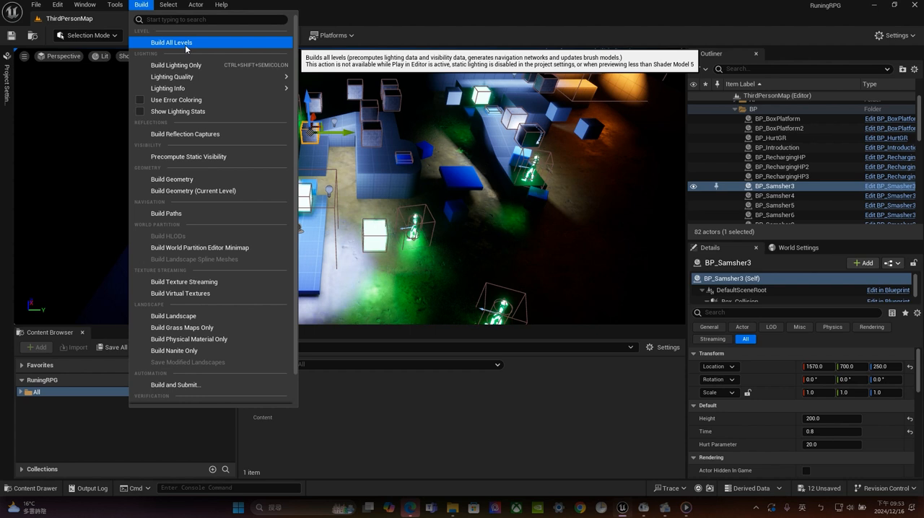
{"action": "left_click", "coordinate": [358, 20]}
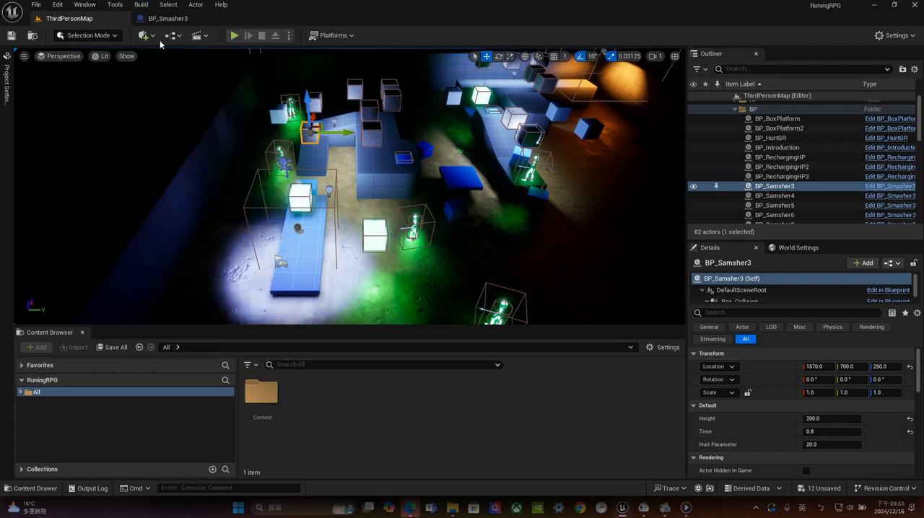
Save the current level with its lighting changes
{"action": "left_click", "coordinate": [9, 38]}
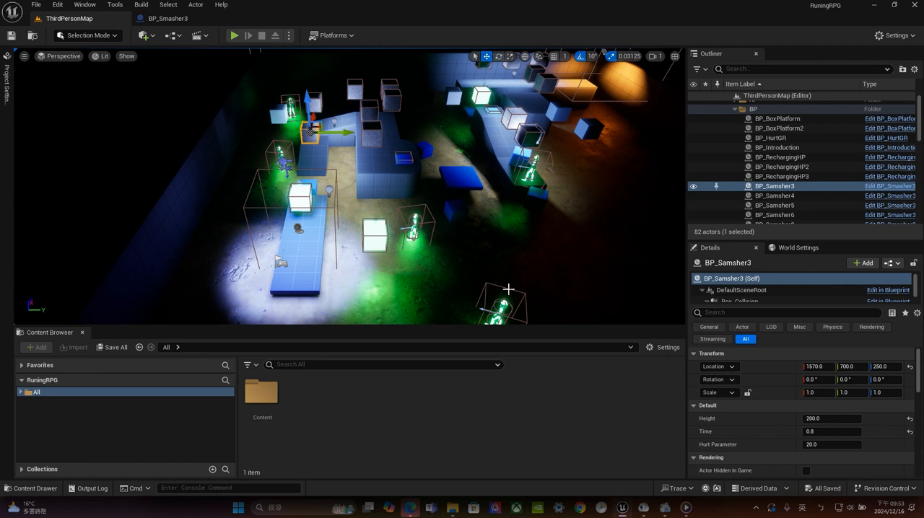